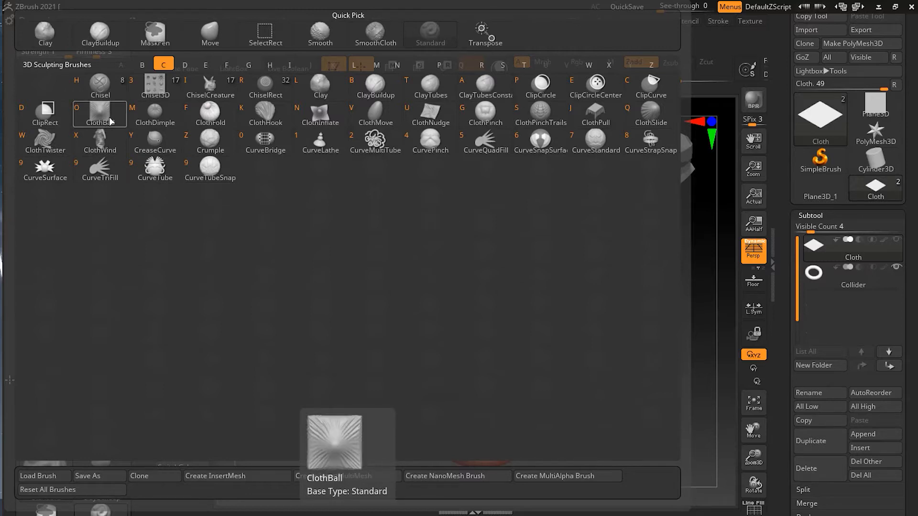
Select the Standard brush and rotate the Cloth plane with the transform gizmo until it stands upright above the ring.
{"action": "left_click", "coordinate": [431, 33]}
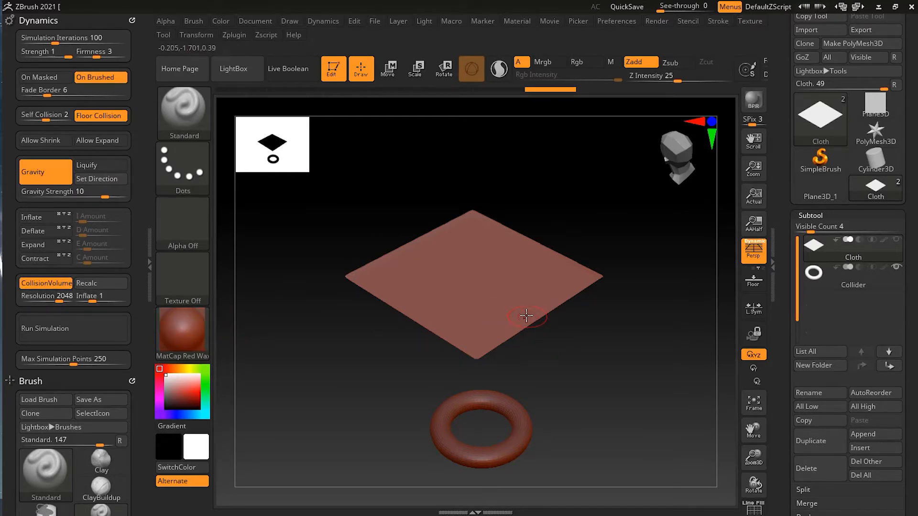
{"action": "key", "text": "r"}
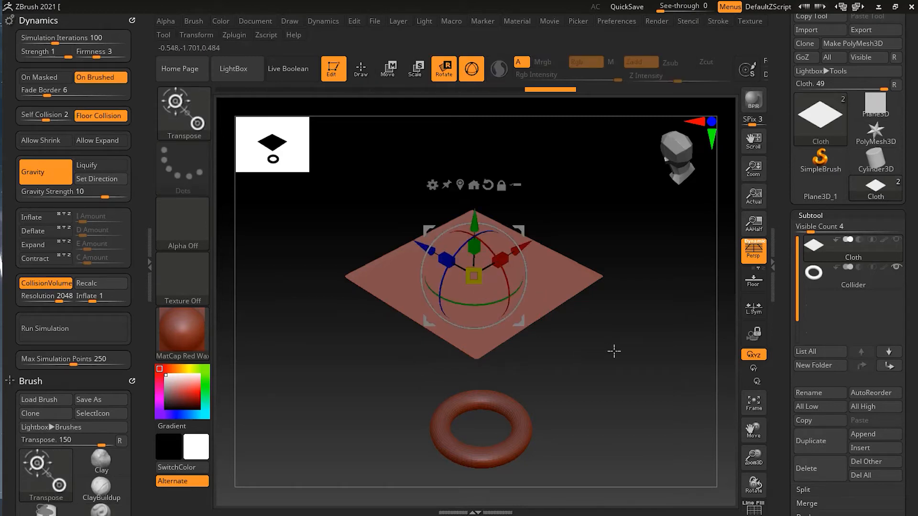
{"action": "left_click_drag", "start_coordinate": [670, 361], "coordinate": [576, 407]}
{"action": "left_click_drag", "start_coordinate": [543, 276], "coordinate": [492, 277]}
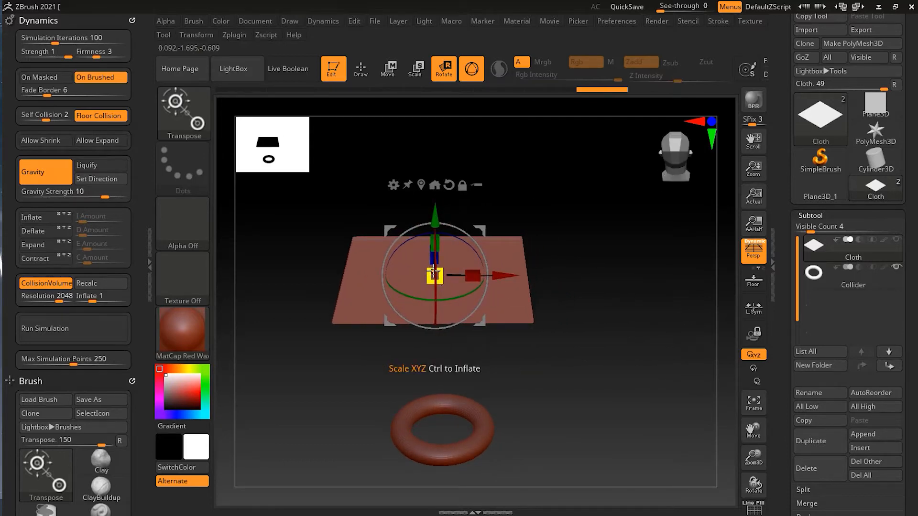
{"action": "left_click_drag", "start_coordinate": [434, 273], "coordinate": [443, 369]}
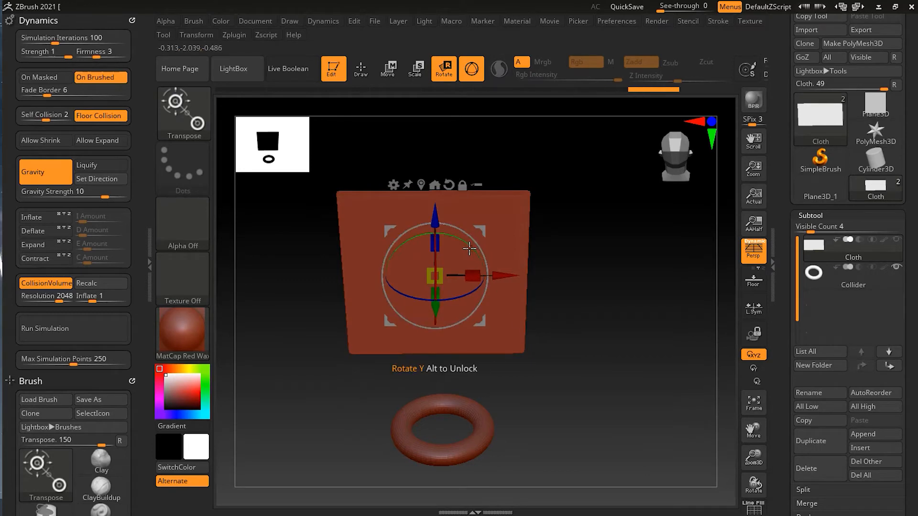
Rotate the upright cloth 45 degrees about its Y axis so one corner points down at the ring, and return to Draw mode.
{"action": "left_click_drag", "start_coordinate": [469, 248], "coordinate": [510, 280]}
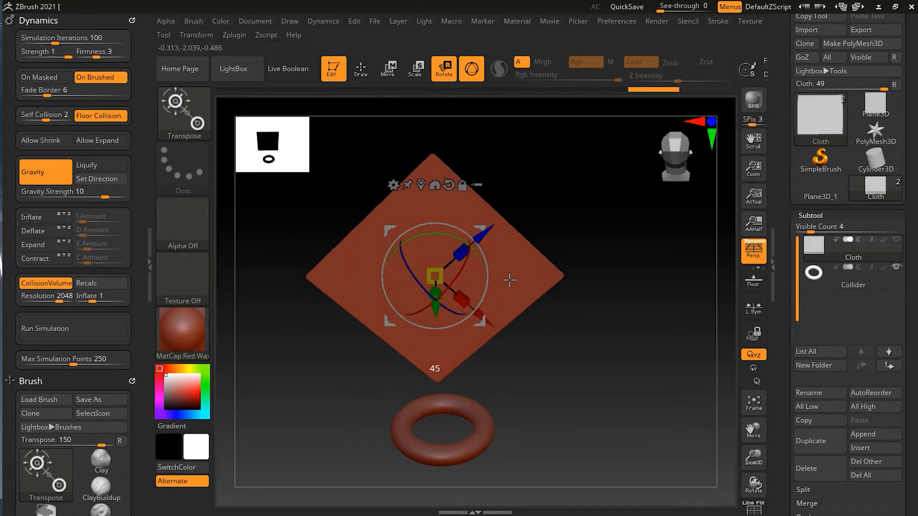
{"action": "left_click_drag", "start_coordinate": [567, 375], "coordinate": [584, 338]}
{"action": "left_click_drag", "start_coordinate": [537, 372], "coordinate": [535, 342]}
{"action": "left_click_drag", "start_coordinate": [479, 265], "coordinate": [509, 289]}
{"action": "left_click_drag", "start_coordinate": [586, 325], "coordinate": [565, 264]}
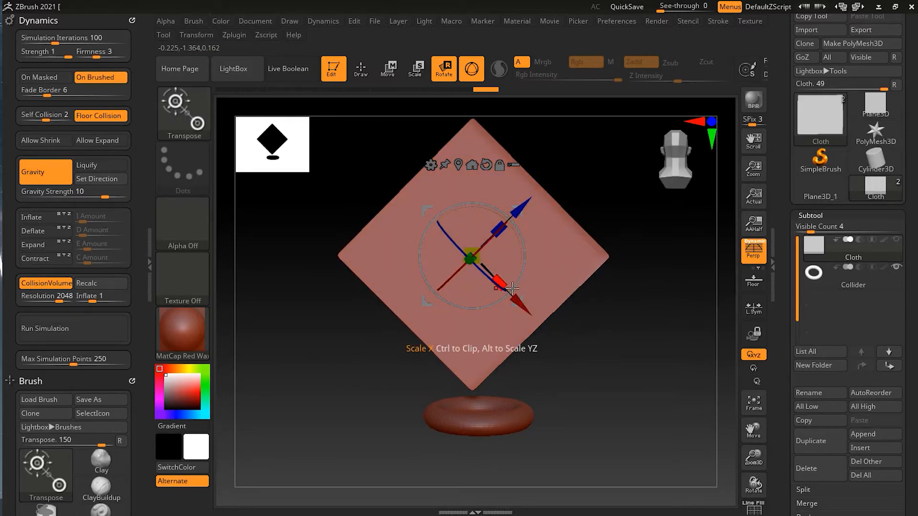
{"action": "left_click", "coordinate": [362, 71]}
{"action": "left_click_drag", "start_coordinate": [613, 347], "coordinate": [582, 353]}
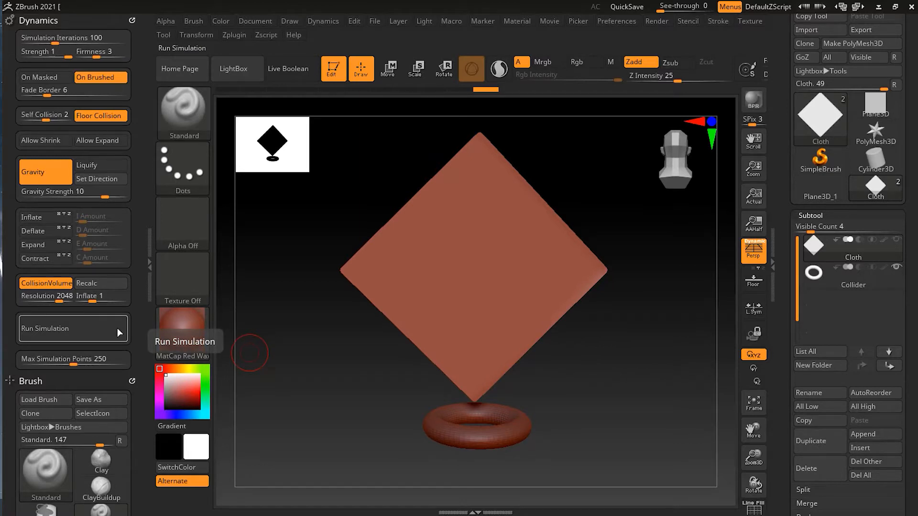
Check the cloth's subdivision settings, run the simulation with gravity strength 10 until it drapes over the ring, and undo it.
{"action": "left_click", "coordinate": [822, 214]}
{"action": "left_click", "coordinate": [812, 229]}
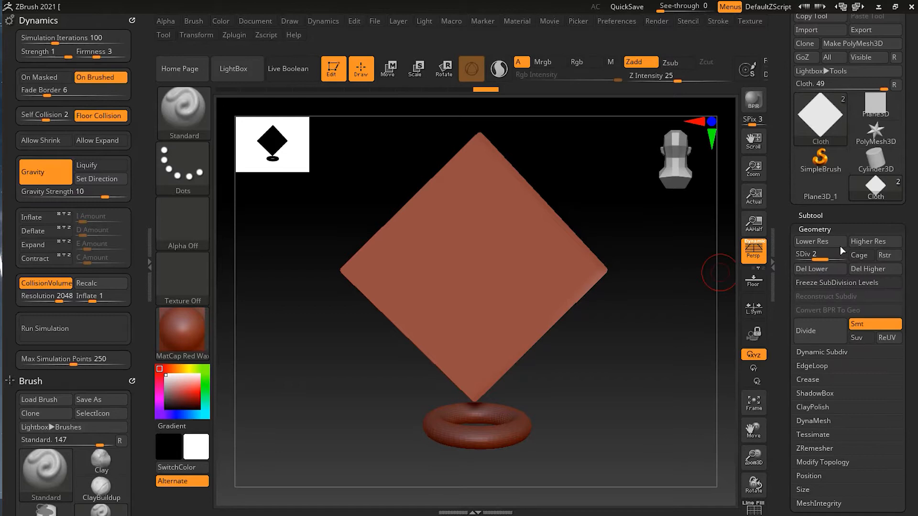
{"action": "left_click", "coordinate": [812, 228]}
{"action": "left_click", "coordinate": [811, 215]}
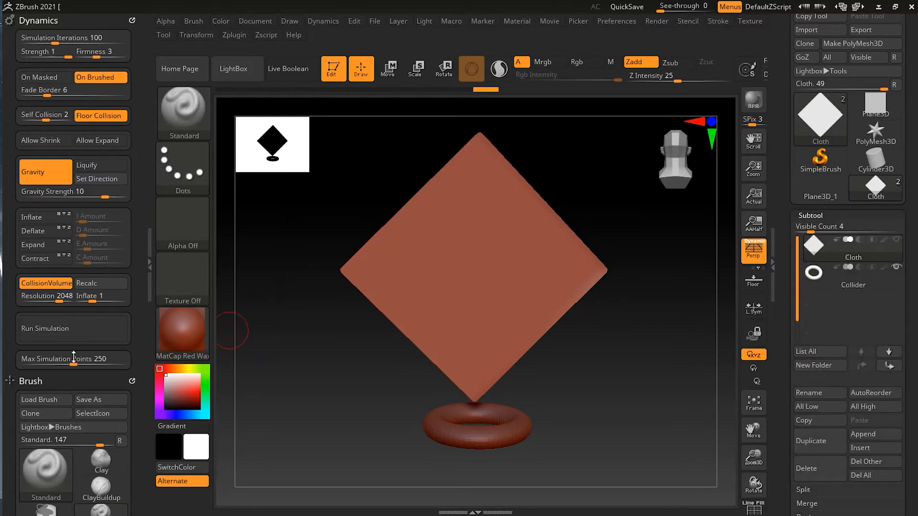
{"action": "left_click", "coordinate": [75, 332]}
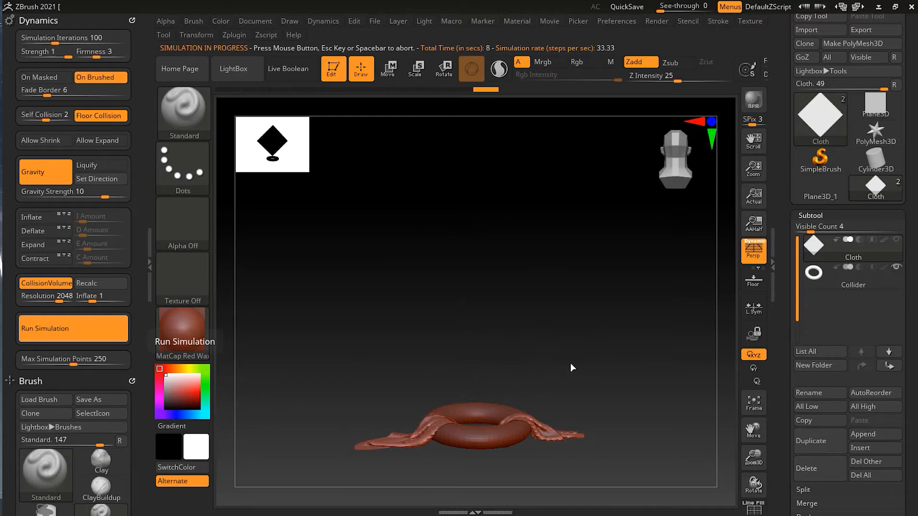
{"action": "left_click", "coordinate": [479, 342]}
{"action": "mouse_move", "coordinate": [472, 302]}
{"action": "left_mouse_down"}
{"action": "mouse_move", "coordinate": [478, 353]}
{"action": "mouse_move", "coordinate": [580, 322]}
{"action": "mouse_move", "coordinate": [587, 278]}
{"action": "mouse_move", "coordinate": [596, 312]}
{"action": "mouse_move", "coordinate": [590, 277]}
{"action": "mouse_move", "coordinate": [566, 277]}
{"action": "mouse_move", "coordinate": [580, 297]}
{"action": "mouse_move", "coordinate": [596, 287]}
{"action": "mouse_move", "coordinate": [609, 379]}
{"action": "mouse_move", "coordinate": [645, 414]}
{"action": "mouse_move", "coordinate": [615, 431]}
{"action": "mouse_move", "coordinate": [623, 447]}
{"action": "mouse_move", "coordinate": [624, 359]}
{"action": "mouse_move", "coordinate": [618, 383]}
{"action": "left_mouse_up"}
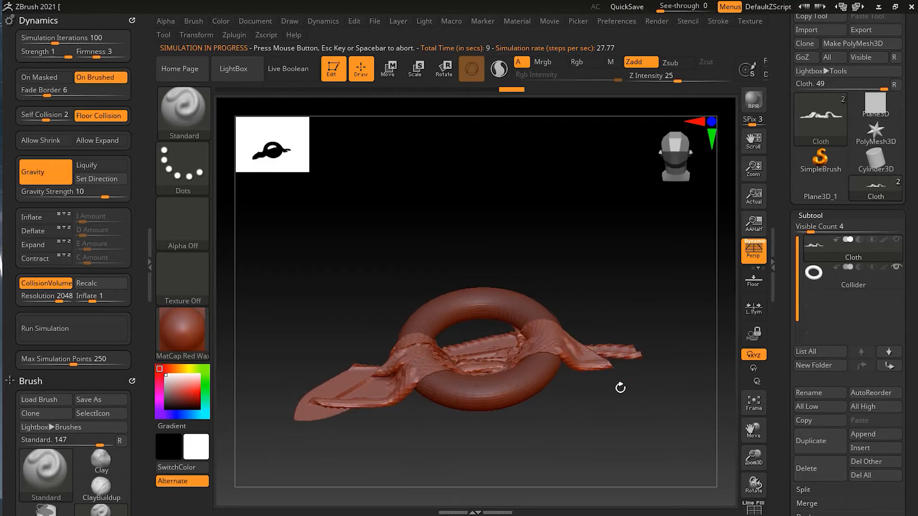
{"action": "key", "text": "ctrl"}
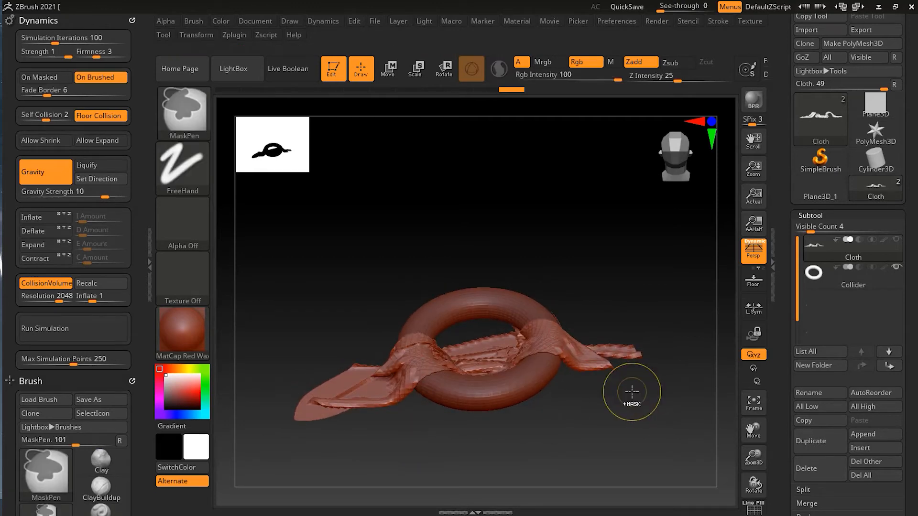
{"action": "key", "text": "ctrl+z"}
Set the gravity strength to 5, simulate the cloth falling onto the ring, and undo the simulation.
{"action": "mouse_move", "coordinate": [633, 394]}
{"action": "left_mouse_down"}
{"action": "mouse_move", "coordinate": [588, 391]}
{"action": "mouse_move", "coordinate": [528, 410]}
{"action": "mouse_move", "coordinate": [533, 373]}
{"action": "mouse_move", "coordinate": [572, 387]}
{"action": "mouse_move", "coordinate": [248, 262]}
{"action": "left_mouse_up"}
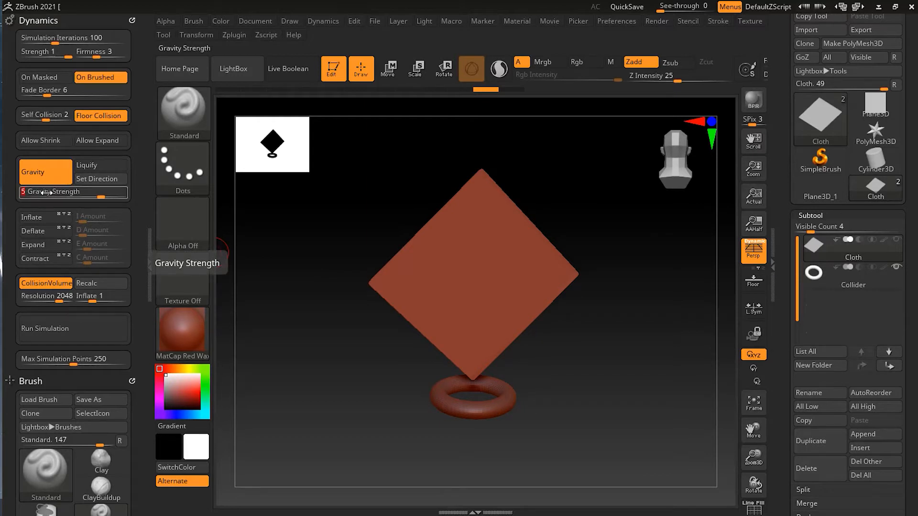
{"action": "key", "text": "Return"}
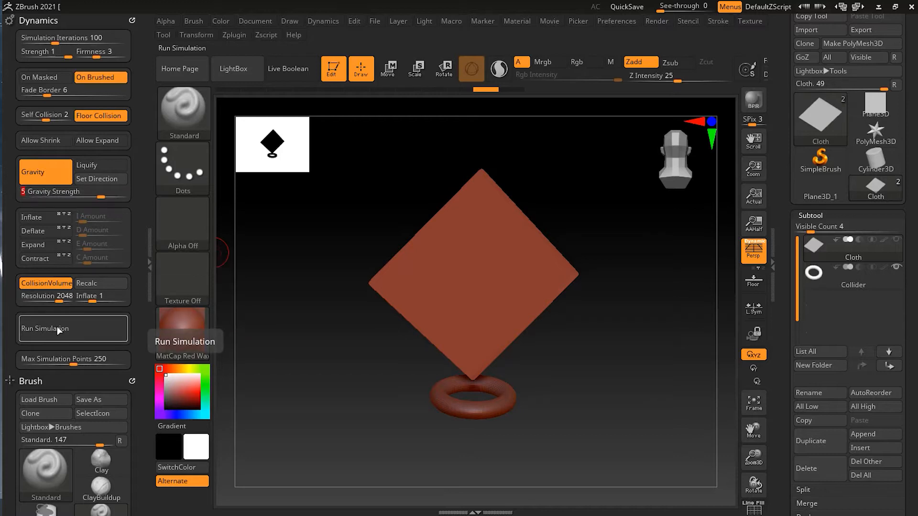
{"action": "left_click", "coordinate": [56, 327]}
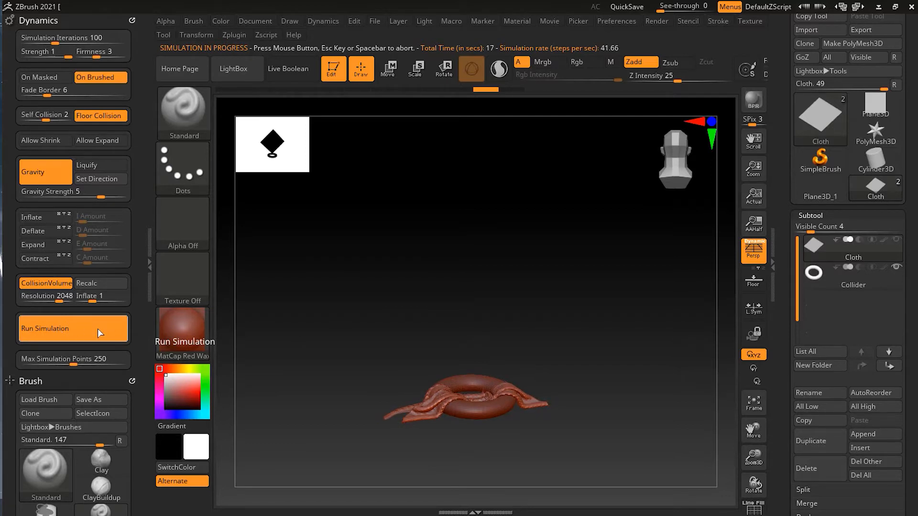
{"action": "left_click_drag", "start_coordinate": [439, 290], "coordinate": [424, 336]}
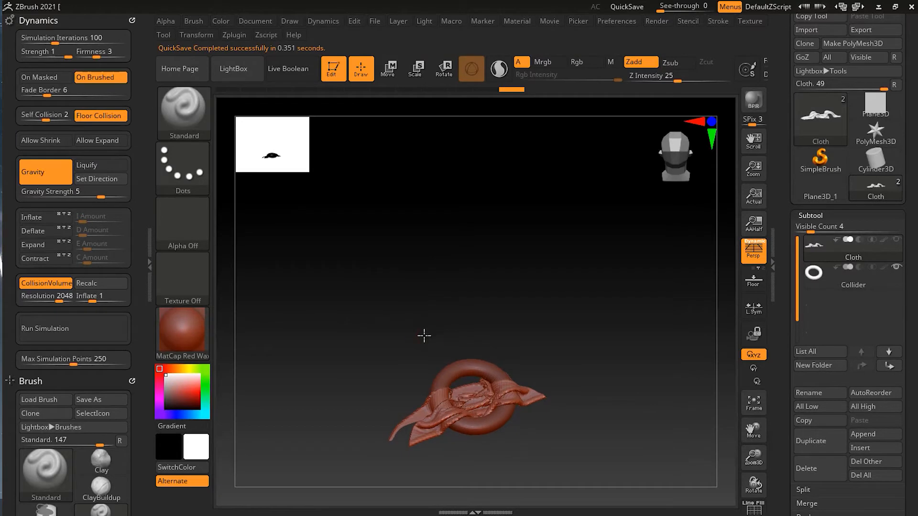
{"action": "key", "text": "ctrl+z"}
{"action": "left_click_drag", "start_coordinate": [377, 305], "coordinate": [365, 254]}
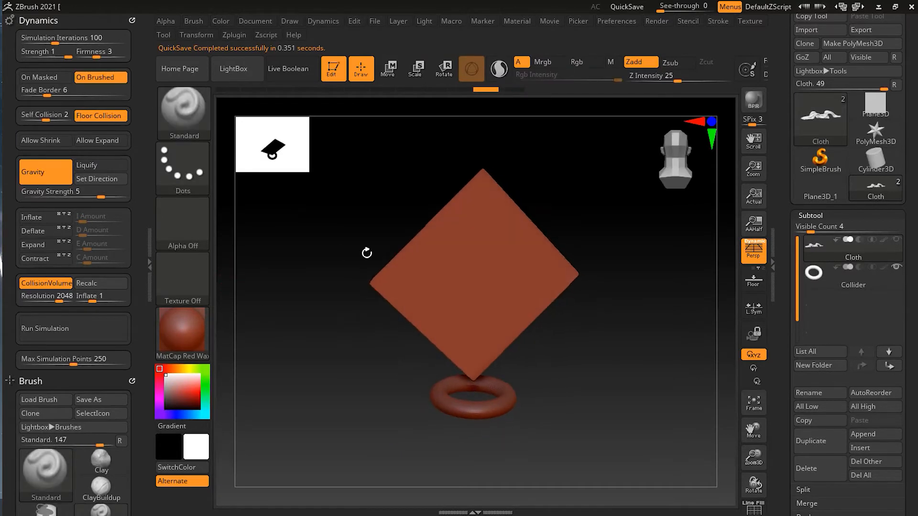
Set the gravity strength to 1, simulate the cloth falling onto the ring, and stop to inspect the draped folds up close.
{"action": "left_click", "coordinate": [45, 196]}
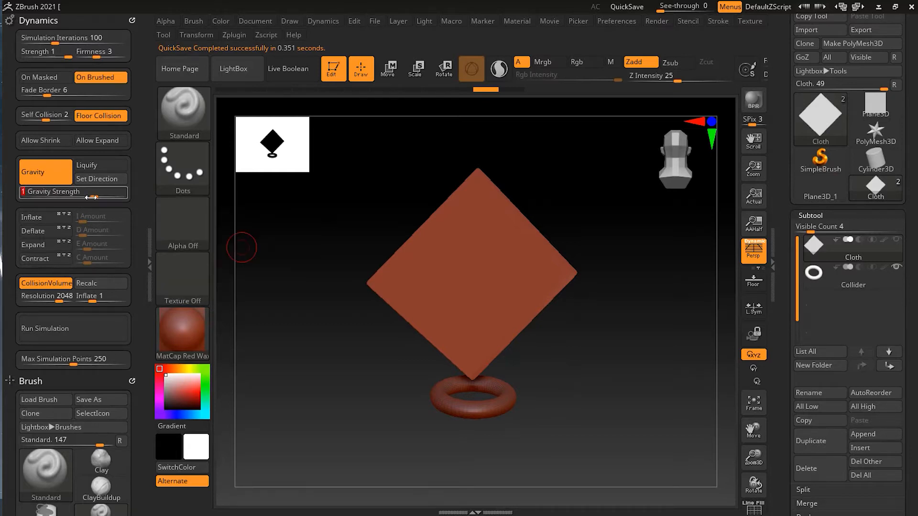
{"action": "left_click", "coordinate": [79, 333]}
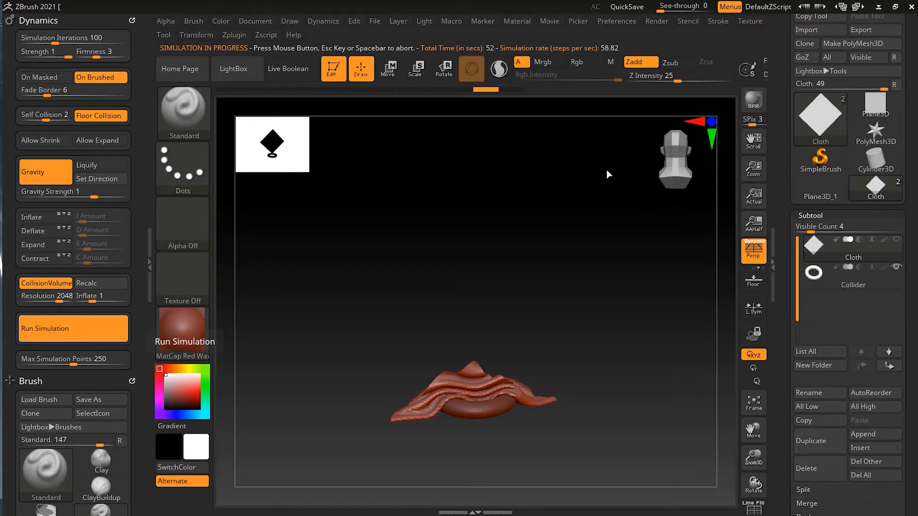
{"action": "left_click", "coordinate": [580, 292]}
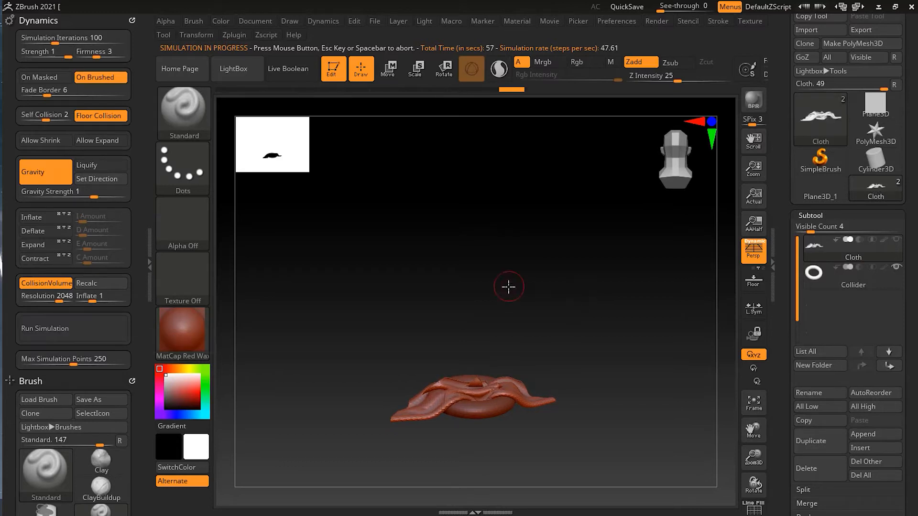
{"action": "left_click_drag", "start_coordinate": [509, 285], "coordinate": [509, 351]}
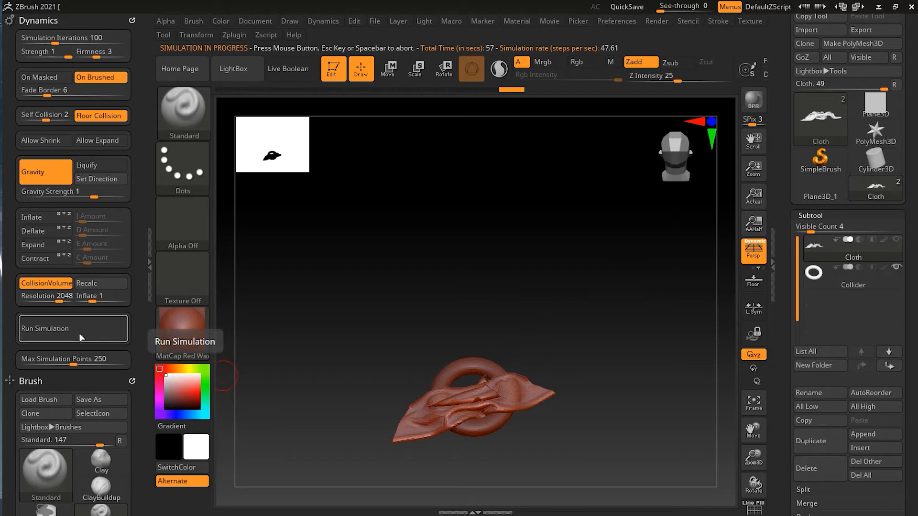
{"action": "right_click_drag", "start_coordinate": [560, 323], "coordinate": [710, 280], "text": "ctrl"}
{"action": "left_click_drag", "start_coordinate": [597, 285], "coordinate": [600, 217]}
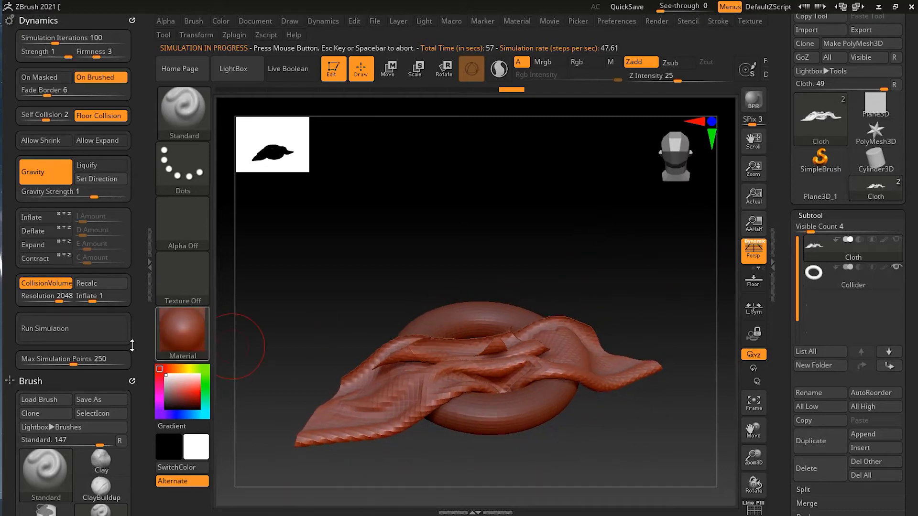
Continue the simulation briefly on the draped cloth, and undo back to the upright cloth.
{"action": "left_click", "coordinate": [100, 337]}
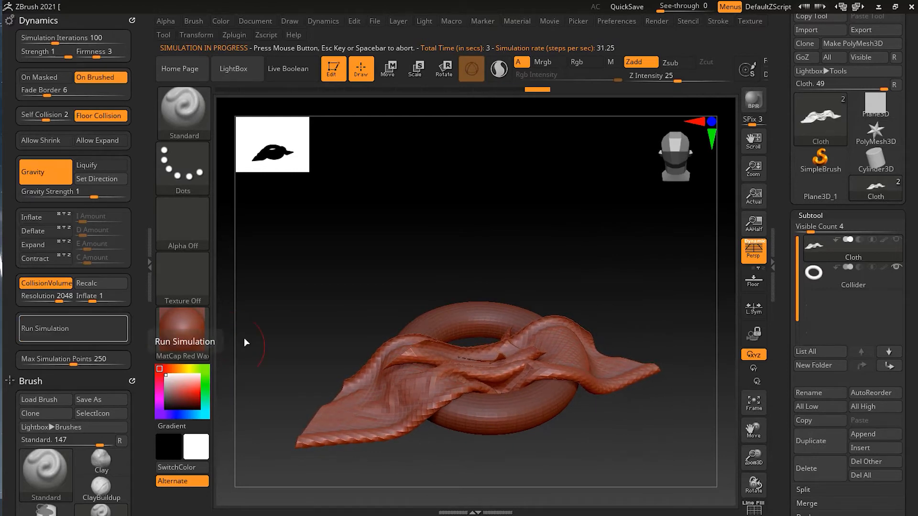
{"action": "mouse_move", "coordinate": [507, 198]}
{"action": "left_mouse_down"}
{"action": "mouse_move", "coordinate": [539, 228]}
{"action": "mouse_move", "coordinate": [535, 266]}
{"action": "mouse_move", "coordinate": [493, 228]}
{"action": "mouse_move", "coordinate": [498, 110]}
{"action": "mouse_move", "coordinate": [529, 176]}
{"action": "mouse_move", "coordinate": [523, 236]}
{"action": "mouse_move", "coordinate": [574, 224]}
{"action": "mouse_move", "coordinate": [520, 228]}
{"action": "mouse_move", "coordinate": [514, 238]}
{"action": "left_mouse_up"}
{"action": "key", "text": "ctrl"}
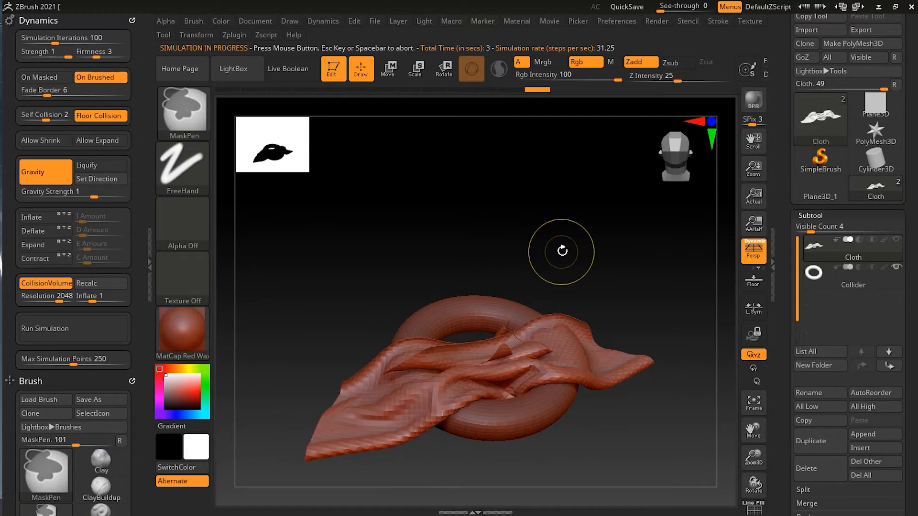
{"action": "key", "text": "ctrl+z"}
Set the gravity strength to 50, simulate the cloth dropping onto the ring, inspect the drape, and undo the simulation.
{"action": "left_click_drag", "start_coordinate": [622, 321], "coordinate": [584, 287], "text": "alt"}
{"action": "left_click", "coordinate": [79, 194]}
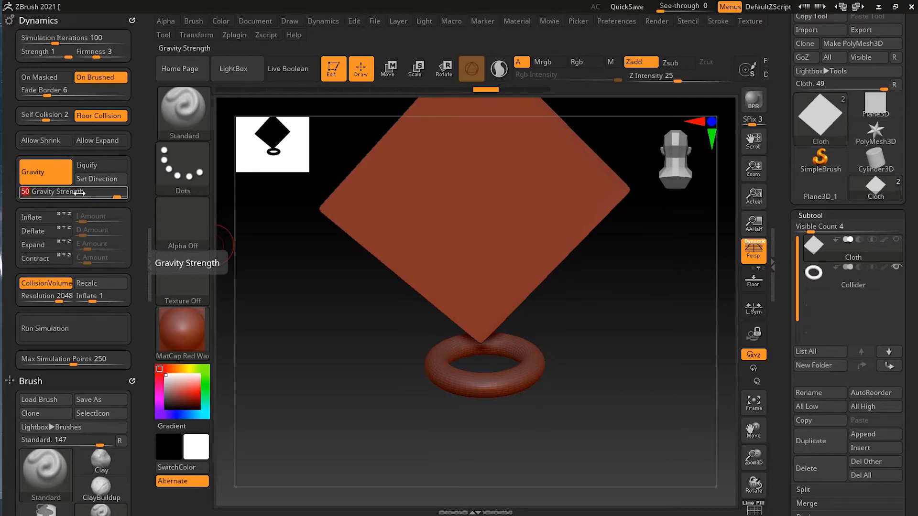
{"action": "left_click_drag", "start_coordinate": [633, 383], "coordinate": [607, 376], "text": "alt"}
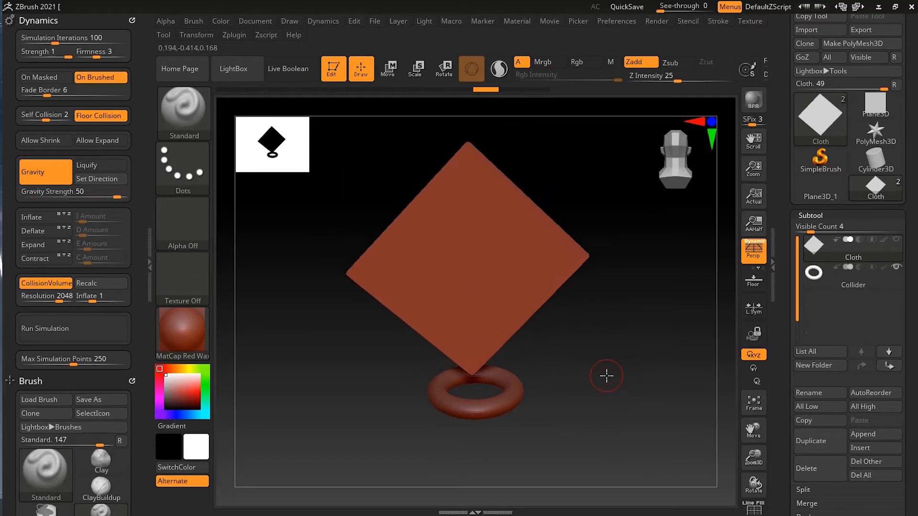
{"action": "left_click", "coordinate": [84, 331]}
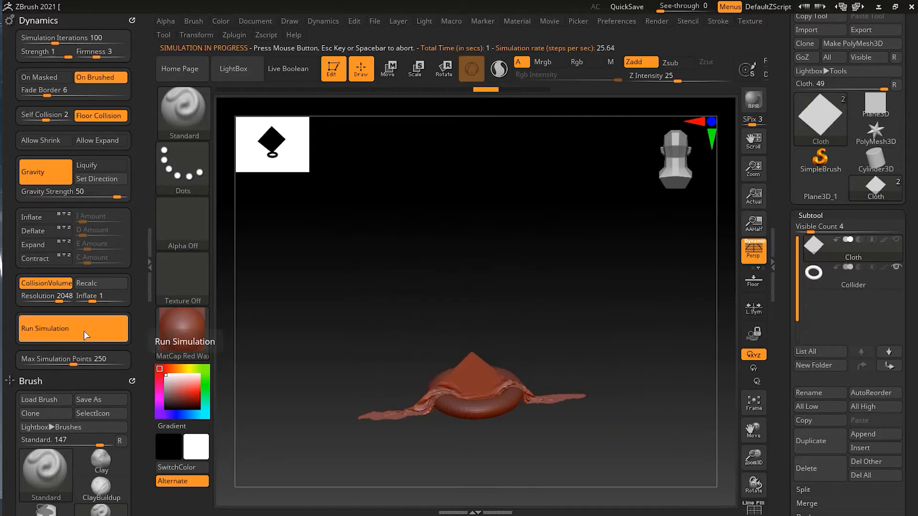
{"action": "left_click_drag", "start_coordinate": [526, 282], "coordinate": [578, 273]}
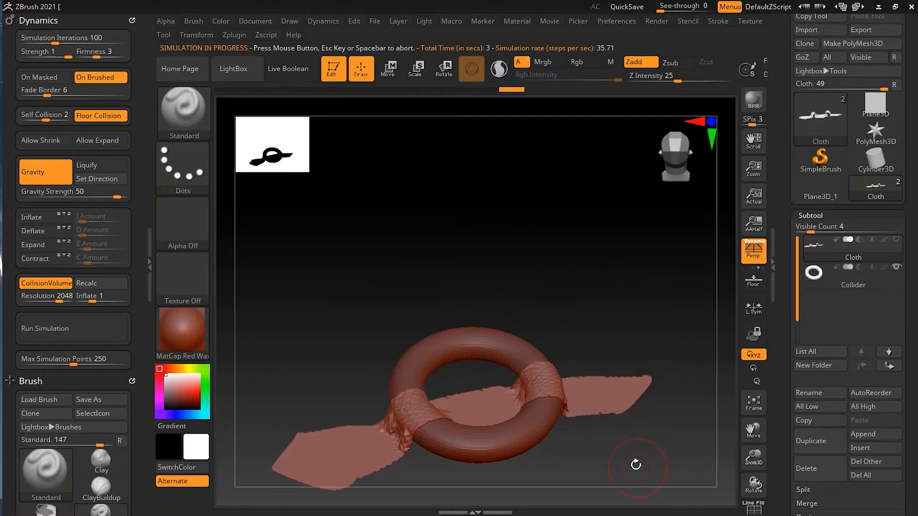
{"action": "key", "text": "ctrl"}
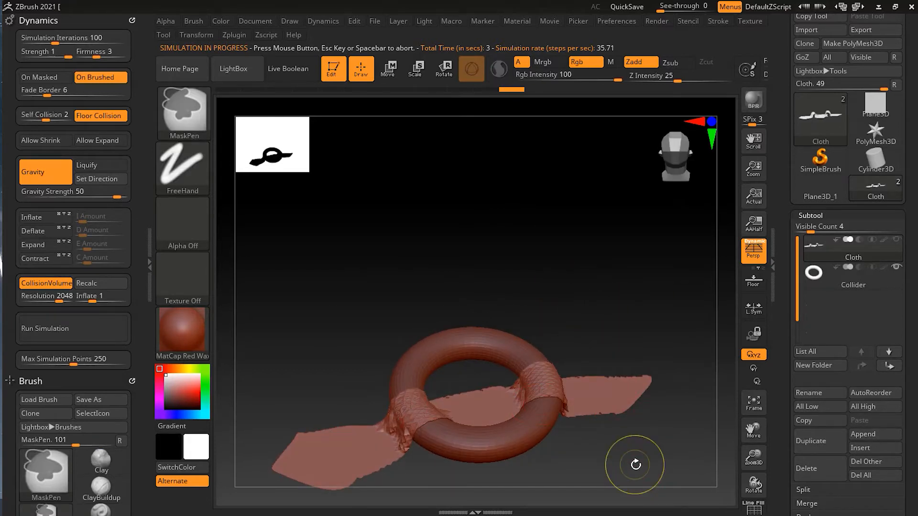
{"action": "key", "text": "ctrl+z"}
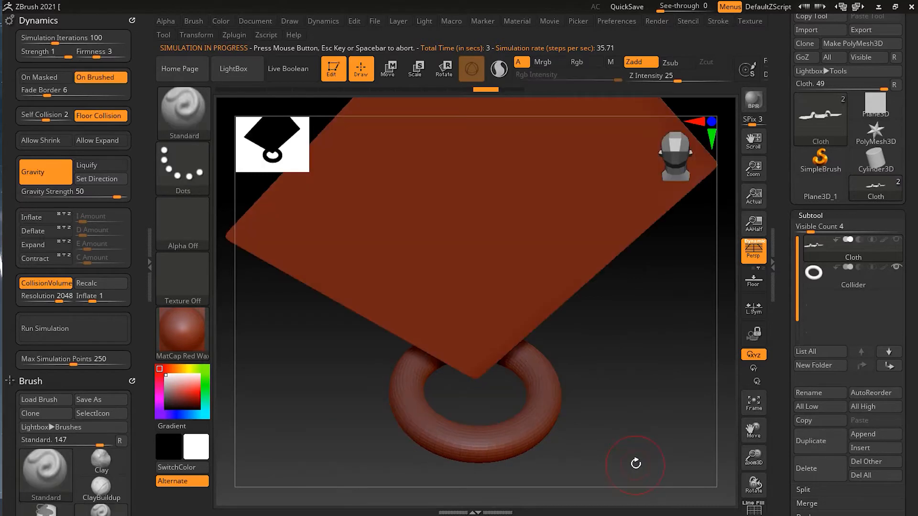
Set the gravity strength back to 10, run the simulation on the cloth until it settles over the ring, and undo the simulation.
{"action": "left_click", "coordinate": [68, 191]}
{"action": "type", "text": "1"}
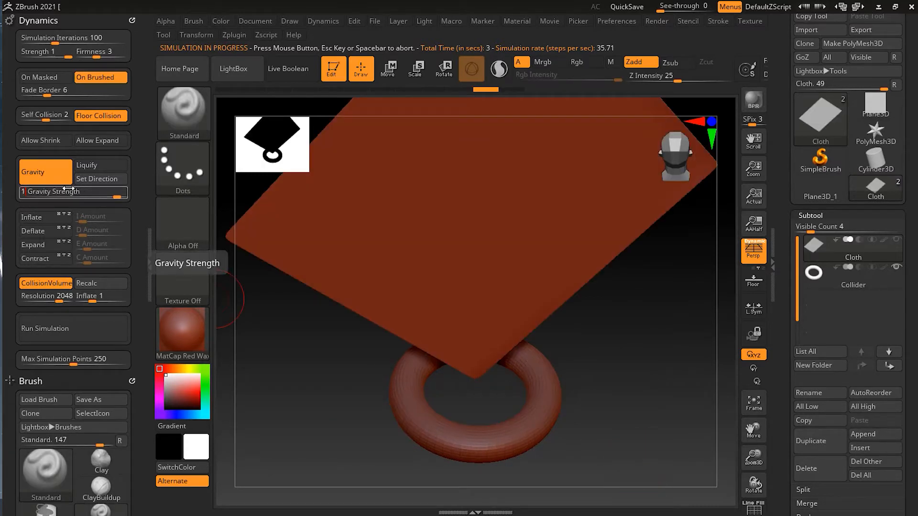
{"action": "type", "text": "0"}
{"action": "left_click", "coordinate": [82, 339]}
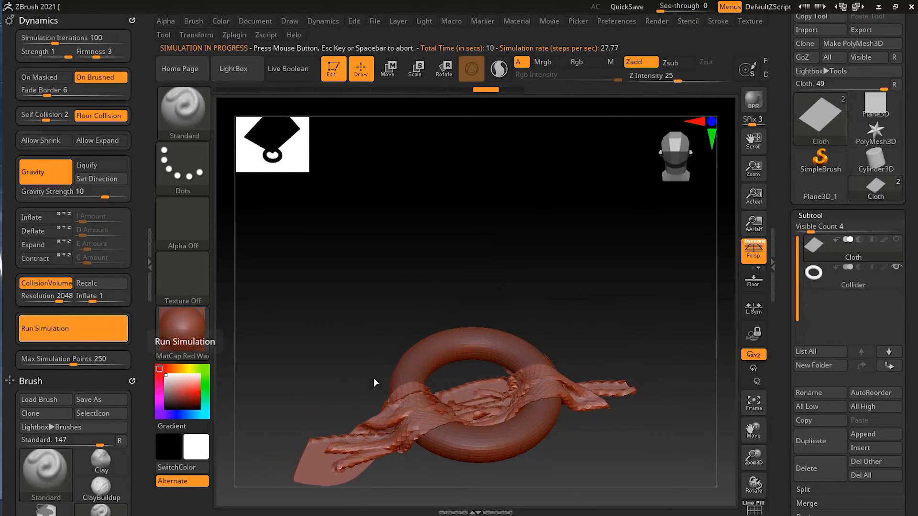
{"action": "left_click", "coordinate": [126, 338]}
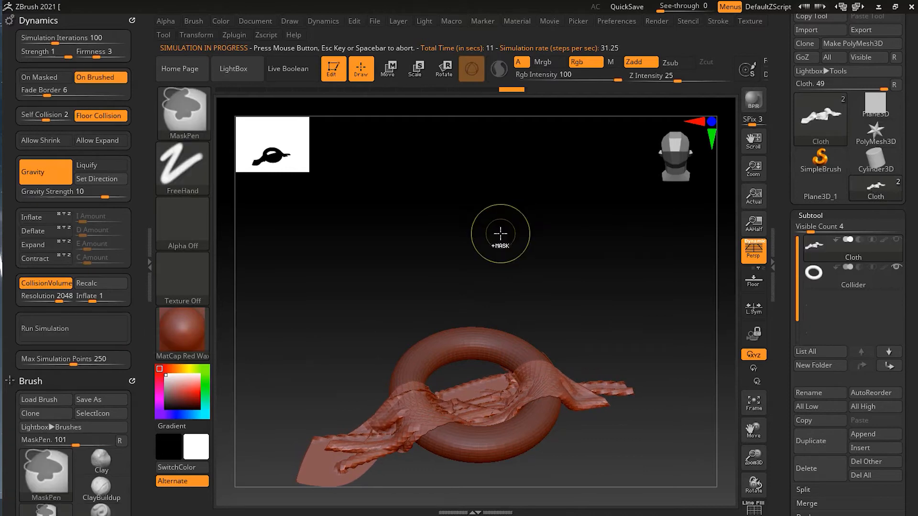
{"action": "key", "text": "ctrl+z"}
Simulate the cloth dropping onto the ring with floor collision on, show the floor grid during the drop, and undo the simulation.
{"action": "mouse_move", "coordinate": [602, 324]}
{"action": "left_mouse_down", "text": "alt"}
{"action": "mouse_move", "coordinate": [588, 345]}
{"action": "mouse_move", "coordinate": [584, 305]}
{"action": "mouse_move", "coordinate": [605, 326]}
{"action": "mouse_move", "coordinate": [594, 325]}
{"action": "left_mouse_up", "text": "alt"}
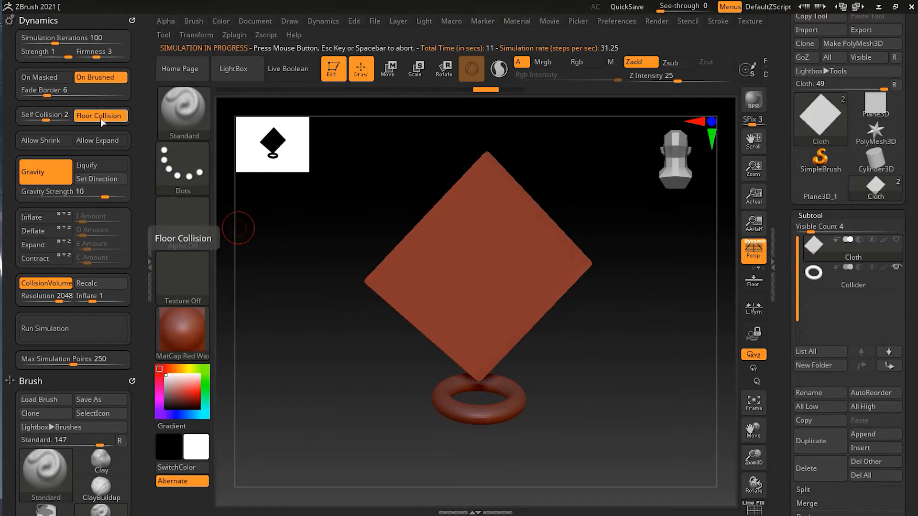
{"action": "left_click", "coordinate": [59, 336]}
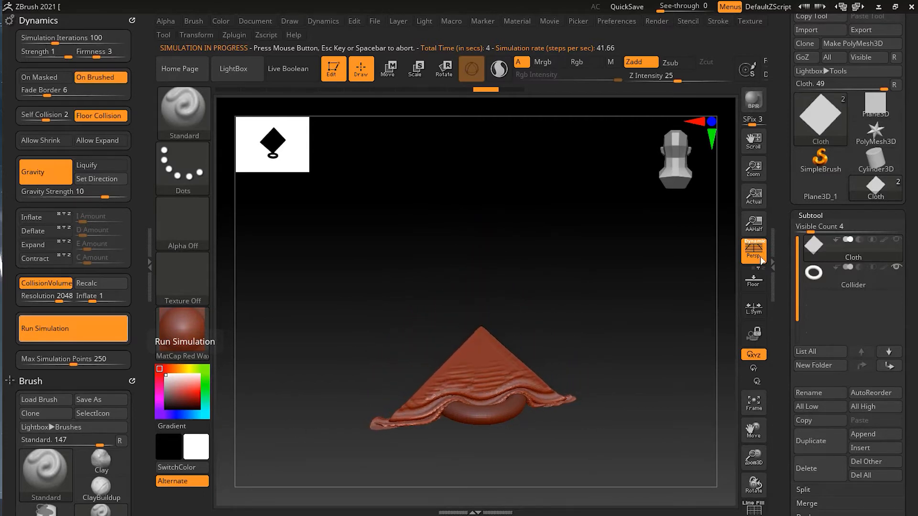
{"action": "left_click", "coordinate": [754, 282]}
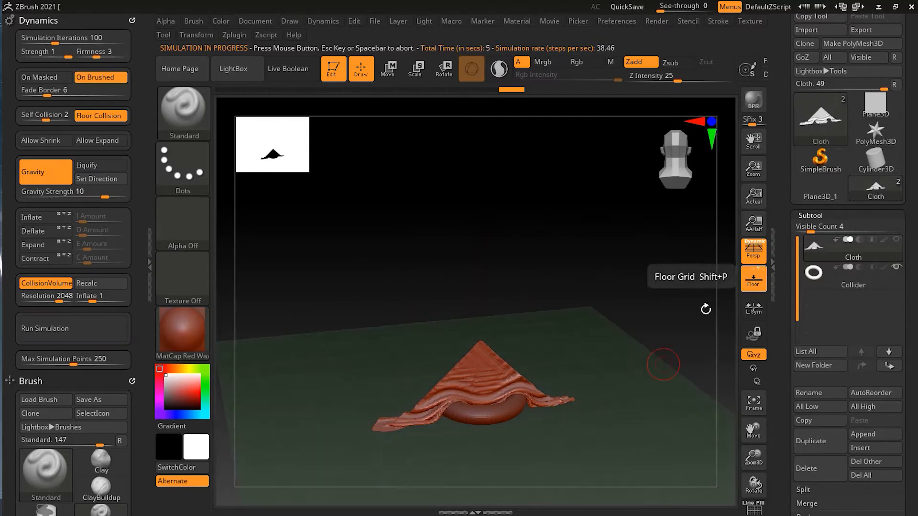
{"action": "left_click", "coordinate": [77, 335]}
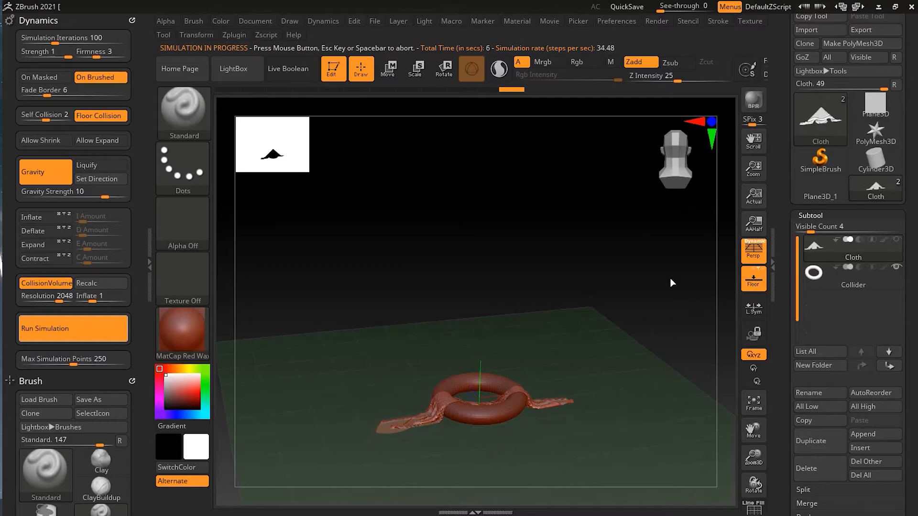
{"action": "left_click", "coordinate": [277, 276]}
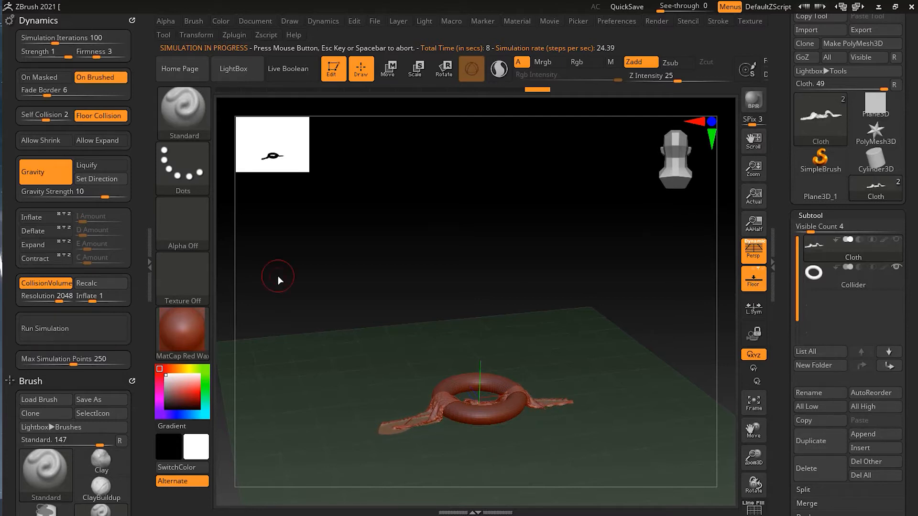
{"action": "key", "text": "ctrl+z"}
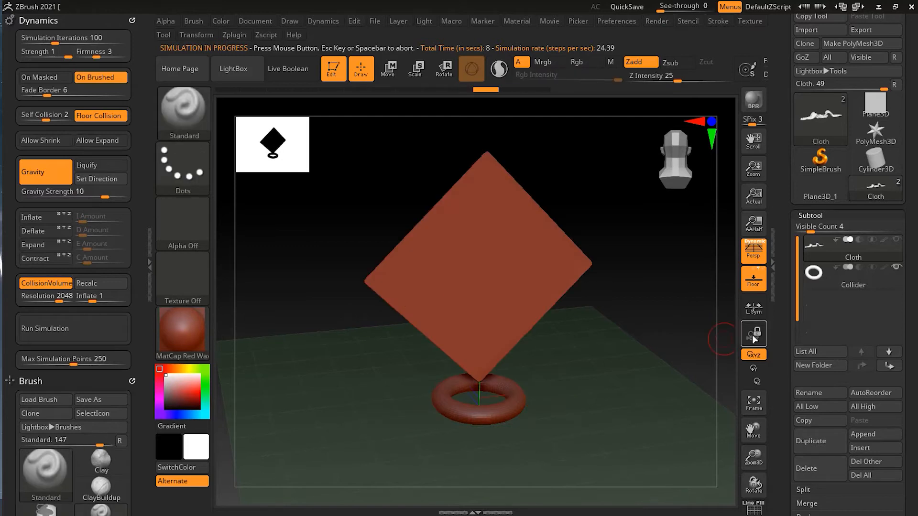
Turn off floor collision, simulate the cloth falling through the ring, and inspect how it hangs relative to the floor grid.
{"action": "left_click", "coordinate": [107, 119]}
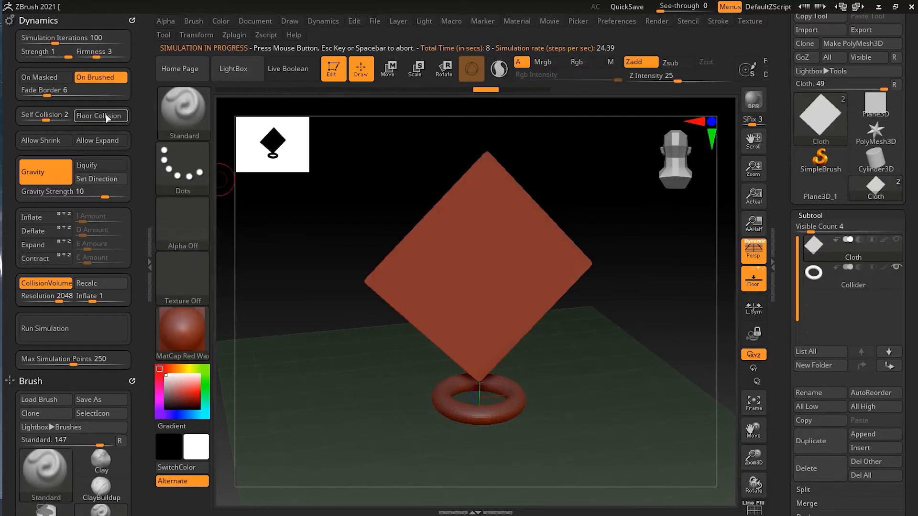
{"action": "left_click", "coordinate": [79, 329]}
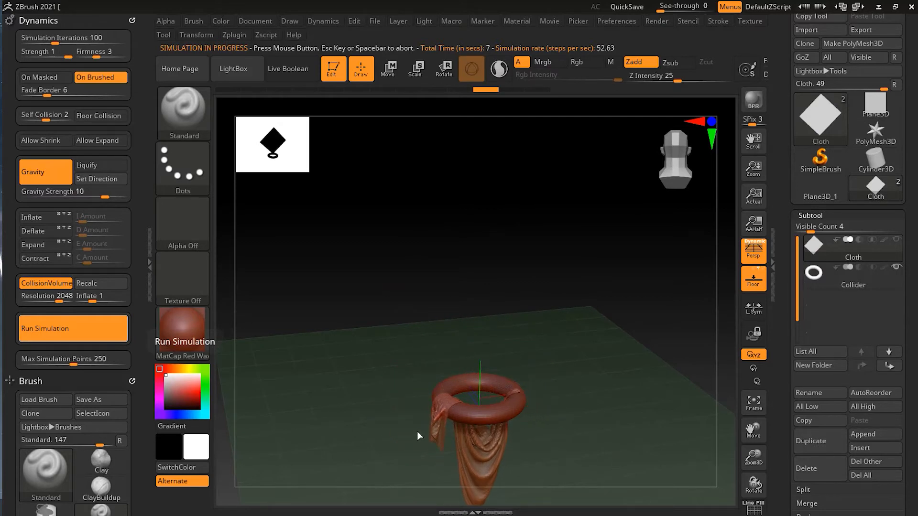
{"action": "left_click_drag", "start_coordinate": [382, 430], "coordinate": [420, 432]}
{"action": "left_click", "coordinate": [760, 280]}
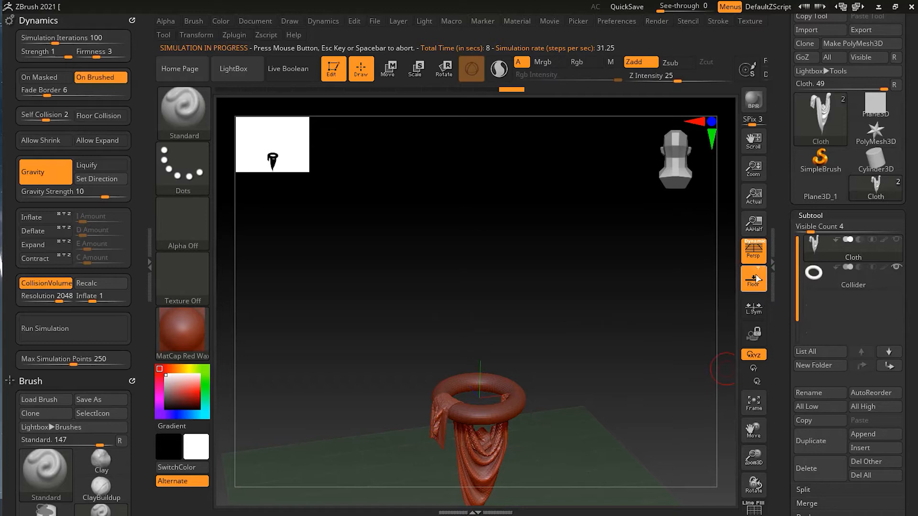
{"action": "left_click_drag", "start_coordinate": [555, 403], "coordinate": [563, 313]}
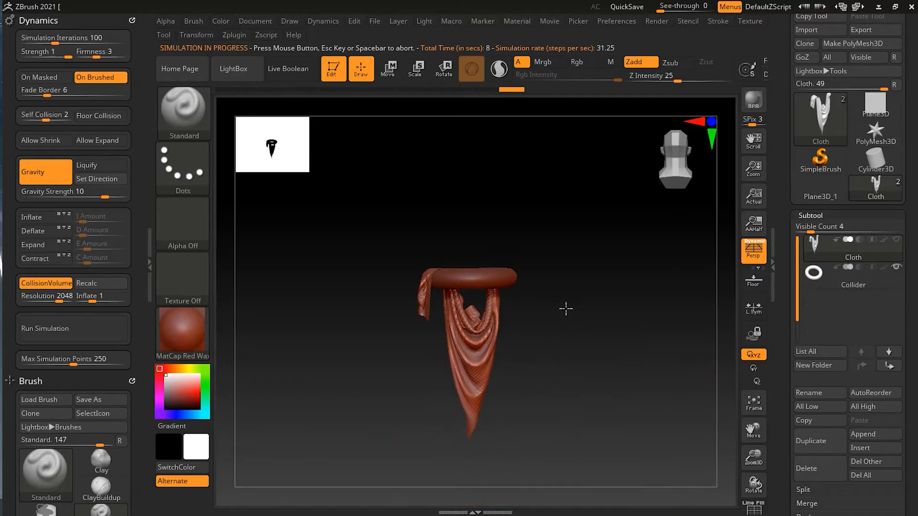
{"action": "left_click", "coordinate": [754, 280]}
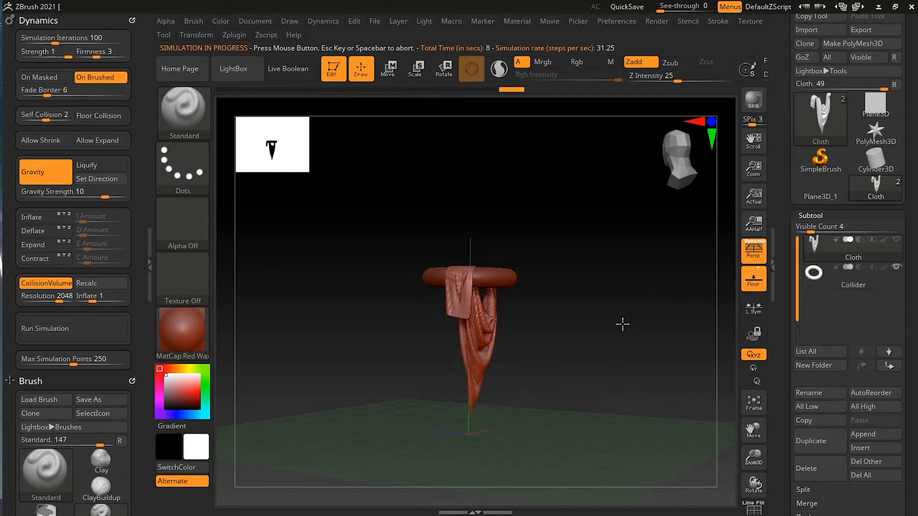
{"action": "mouse_move", "coordinate": [580, 318]}
{"action": "left_mouse_down"}
{"action": "mouse_move", "coordinate": [586, 322]}
{"action": "mouse_move", "coordinate": [576, 324]}
{"action": "left_mouse_up"}
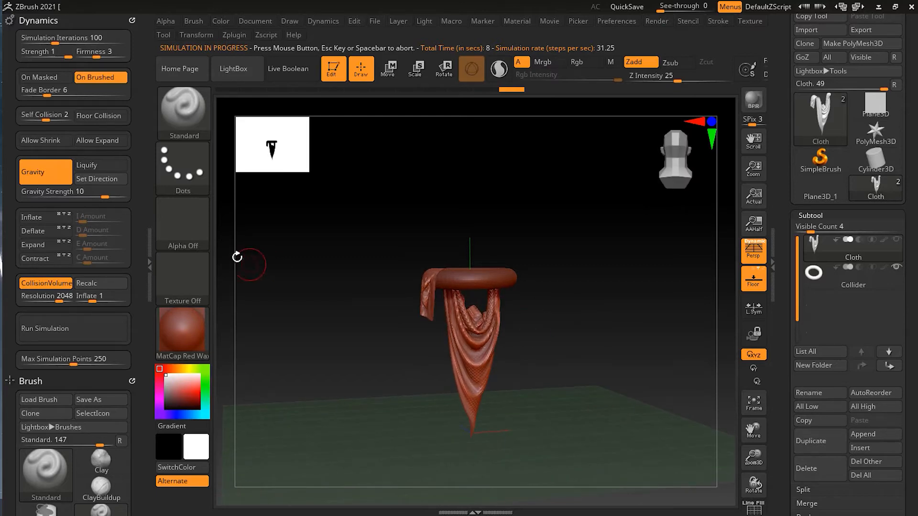
Turn floor collision back on and simulate the hanging cloth until it slides off the ring, stopping to inspect it up close.
{"action": "left_click", "coordinate": [107, 119]}
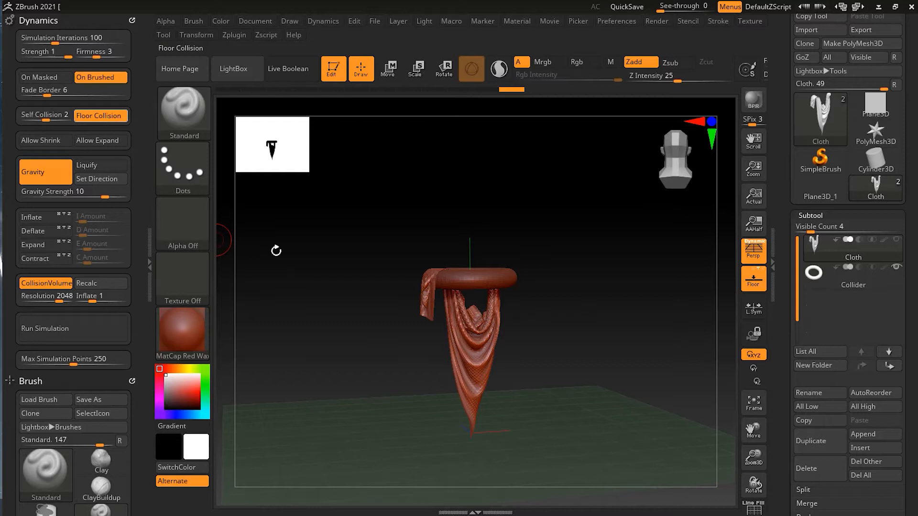
{"action": "left_click", "coordinate": [67, 331]}
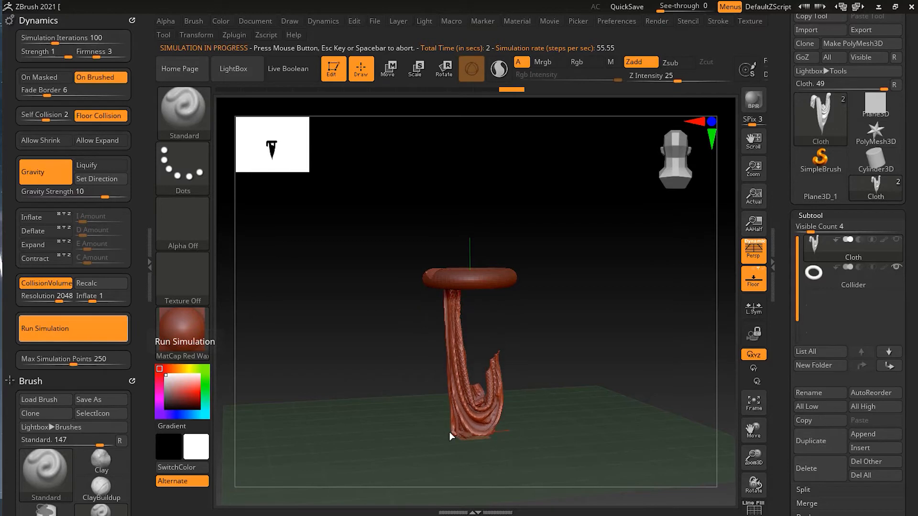
{"action": "left_click", "coordinate": [88, 334]}
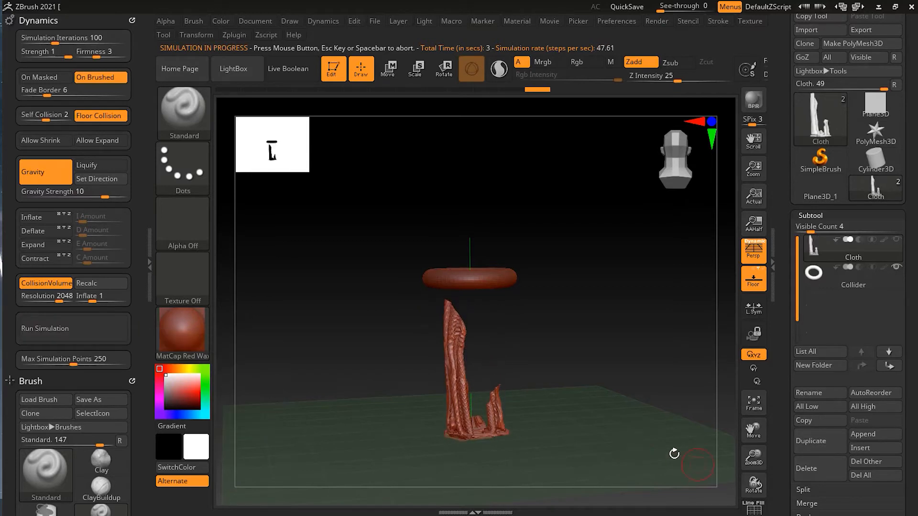
{"action": "mouse_move", "coordinate": [605, 359]}
{"action": "left_mouse_down"}
{"action": "mouse_move", "coordinate": [592, 369]}
{"action": "mouse_move", "coordinate": [613, 366]}
{"action": "left_mouse_up"}
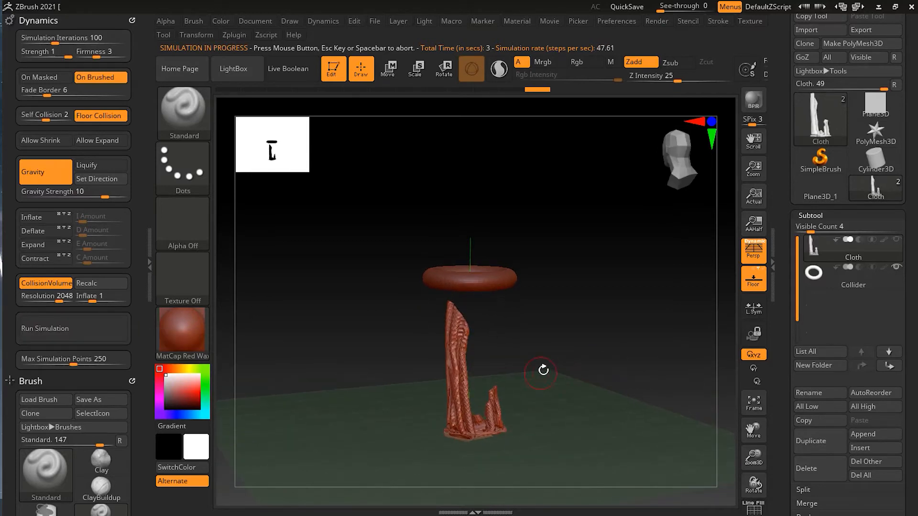
{"action": "right_click_drag", "start_coordinate": [543, 369], "coordinate": [628, 354], "text": "ctrl"}
{"action": "mouse_move", "coordinate": [568, 392]}
{"action": "left_mouse_down", "text": "alt"}
{"action": "mouse_move", "coordinate": [558, 283]}
{"action": "mouse_move", "coordinate": [517, 335]}
{"action": "mouse_move", "coordinate": [586, 359]}
{"action": "mouse_move", "coordinate": [630, 352]}
{"action": "mouse_move", "coordinate": [560, 371]}
{"action": "mouse_move", "coordinate": [569, 374]}
{"action": "left_mouse_up", "text": "alt"}
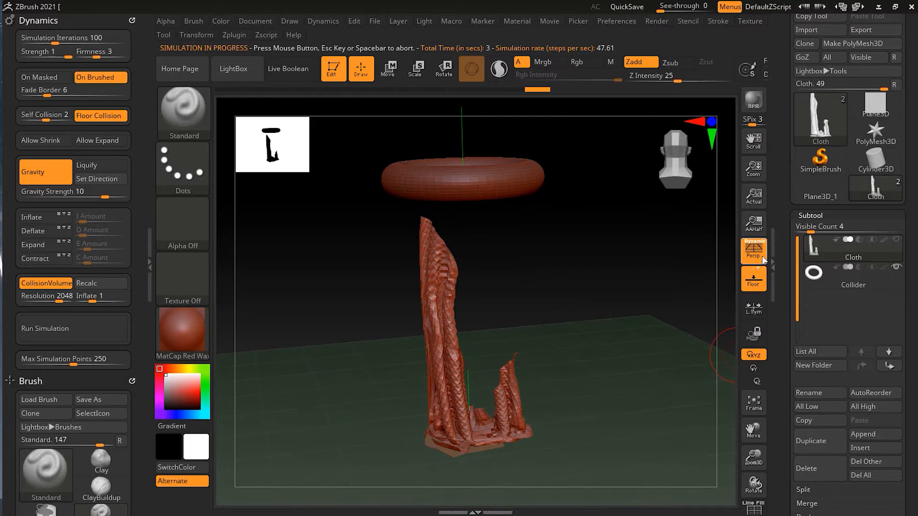
Hide the floor grid and smooth the crumpled folds of the fallen cloth.
{"action": "left_click", "coordinate": [753, 279]}
{"action": "left_click_drag", "start_coordinate": [608, 309], "coordinate": [488, 390]}
{"action": "mouse_move", "coordinate": [438, 275]}
{"action": "left_mouse_down", "text": "shift"}
{"action": "mouse_move", "coordinate": [445, 397]}
{"action": "mouse_move", "coordinate": [435, 287]}
{"action": "mouse_move", "coordinate": [460, 434]}
{"action": "left_mouse_up", "text": "shift"}
{"action": "left_click_drag", "start_coordinate": [459, 349], "coordinate": [509, 420]}
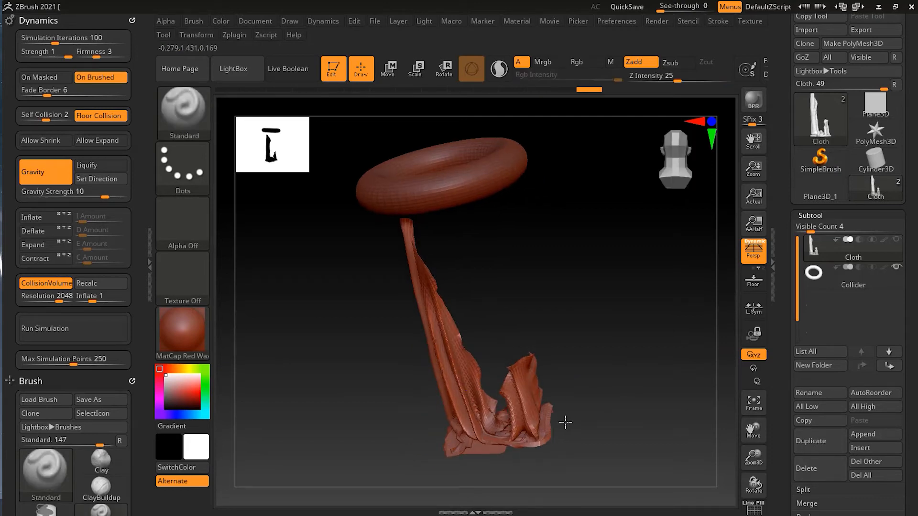
{"action": "mouse_move", "coordinate": [458, 357]}
{"action": "left_mouse_down", "text": "shift"}
{"action": "mouse_move", "coordinate": [529, 365]}
{"action": "mouse_move", "coordinate": [529, 393]}
{"action": "mouse_move", "coordinate": [645, 355]}
{"action": "left_mouse_up", "text": "shift"}
Undo the smoothing and simulations back to the upright cloth above the ring.
{"action": "key", "text": "ctrl+z"}
{"action": "key", "text": "ctrl+z"}
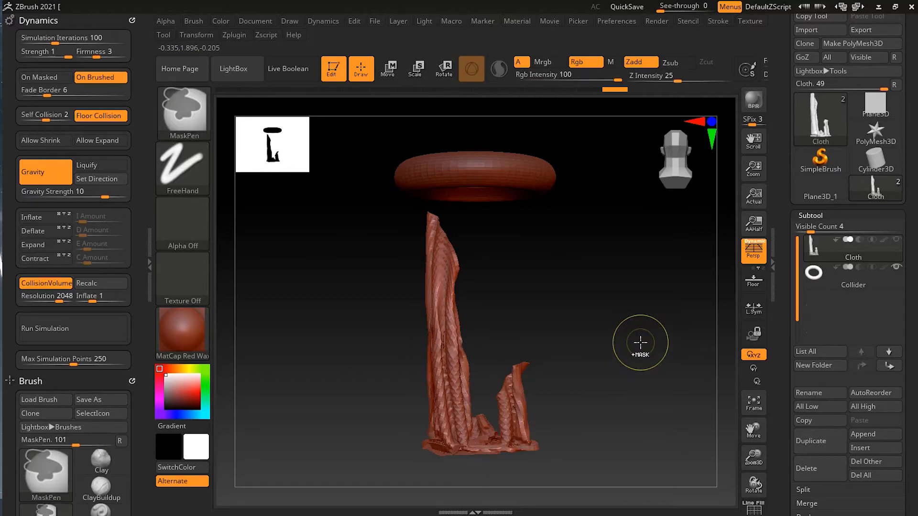
{"action": "key", "text": "ctrl+z"}
{"action": "key", "text": "ctrl+z"}
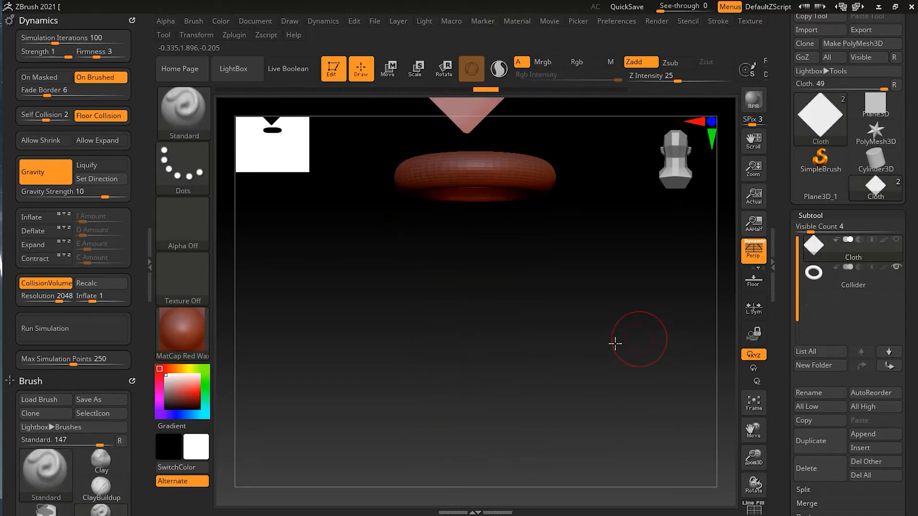
{"action": "key", "text": "ctrl+z"}
{"action": "key", "text": "ctrl+z"}
{"action": "key", "text": "ctrl+z"}
{"action": "key", "text": "ctrl+z"}
{"action": "key", "text": "ctrl+z"}
{"action": "left_click_drag", "start_coordinate": [547, 413], "coordinate": [562, 423], "text": "alt"}
{"action": "mouse_move", "coordinate": [566, 369]}
{"action": "left_mouse_down"}
{"action": "mouse_move", "coordinate": [576, 385]}
{"action": "mouse_move", "coordinate": [574, 351]}
{"action": "mouse_move", "coordinate": [575, 361]}
{"action": "left_mouse_up"}
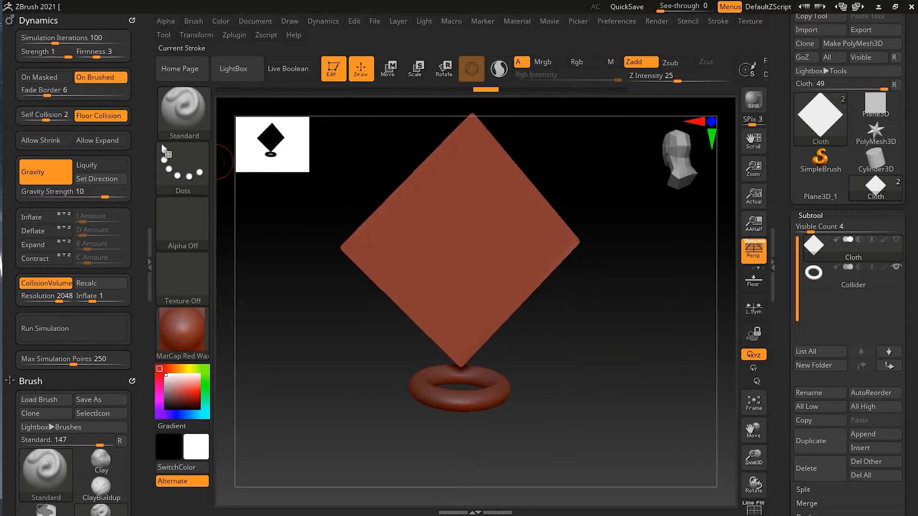
Turn off floor collision, then select the ClothHook brush and enlarge its draw size.
{"action": "left_click", "coordinate": [115, 120]}
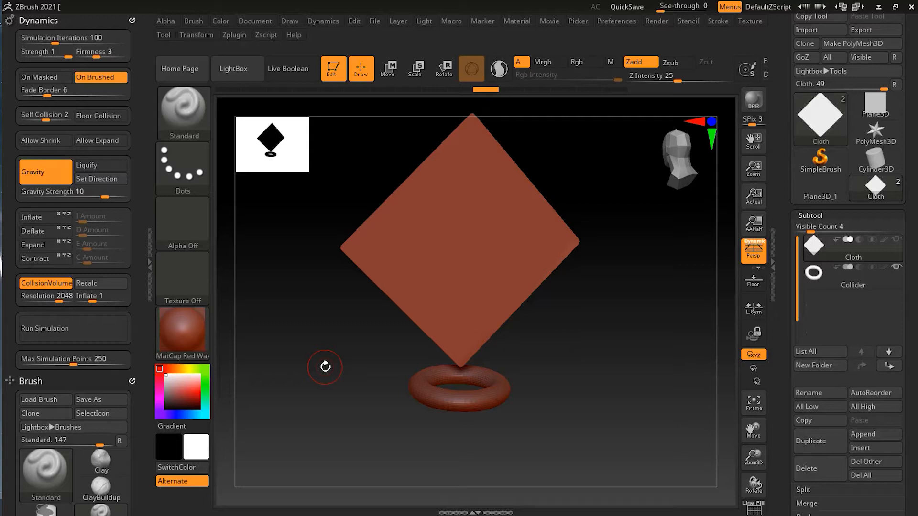
{"action": "key", "text": "b"}
{"action": "key", "text": "c"}
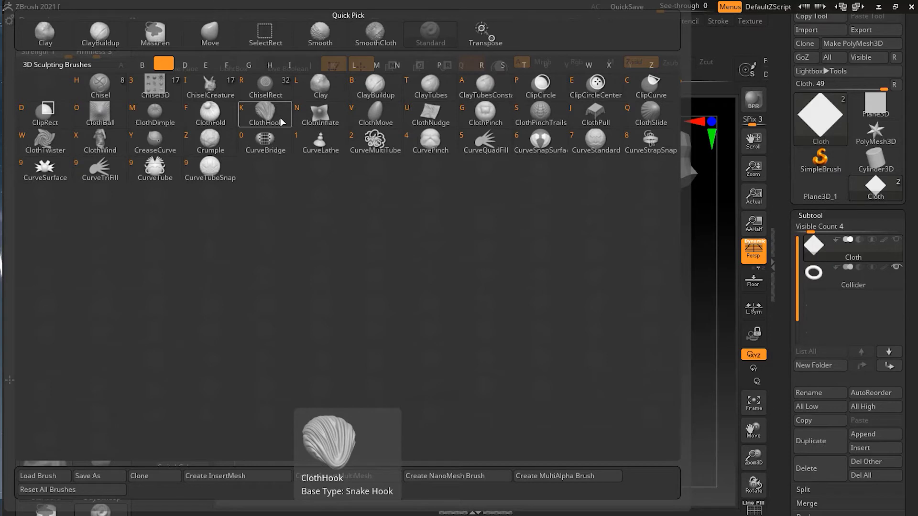
{"action": "left_click", "coordinate": [280, 122]}
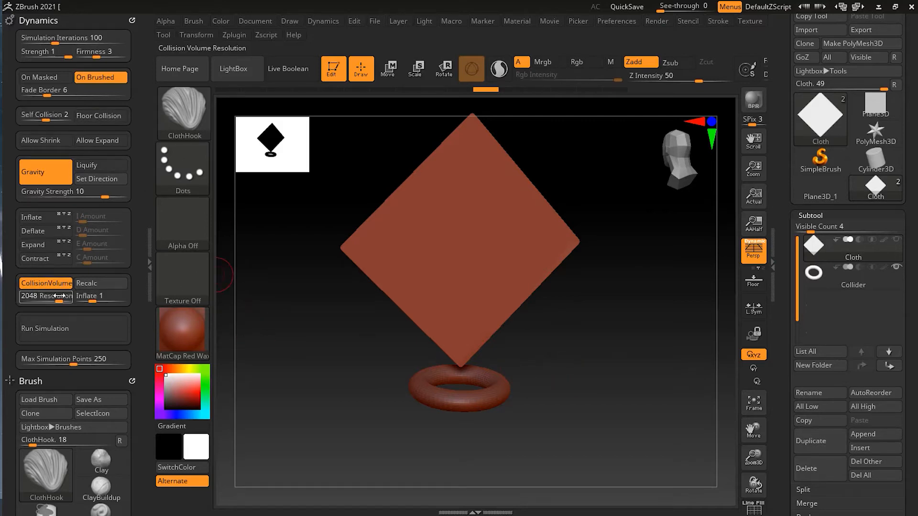
{"action": "key", "text": "r"}
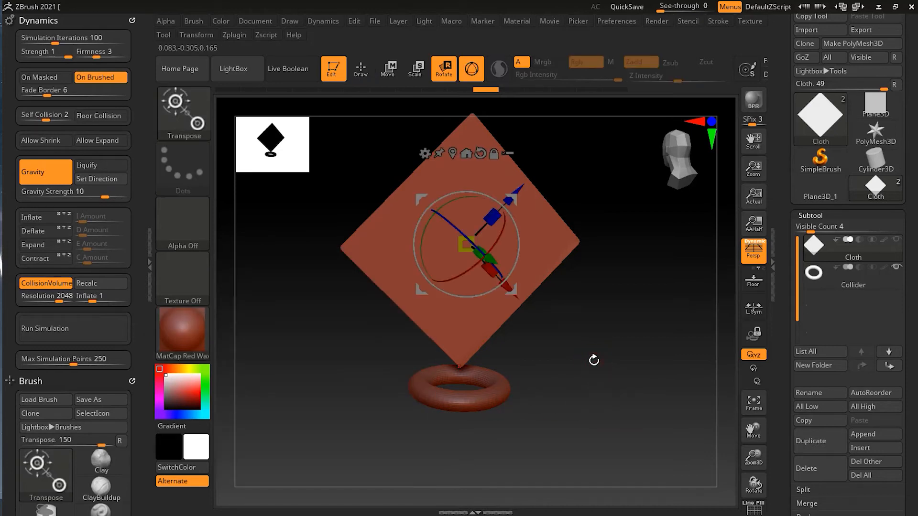
{"action": "key", "text": "q"}
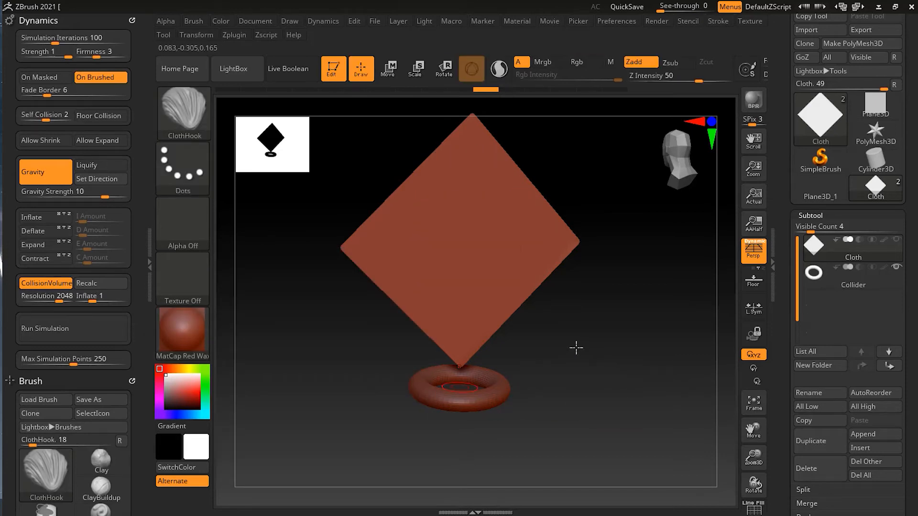
{"action": "left_click_drag", "start_coordinate": [479, 317], "coordinate": [501, 318]}
Turn off the collision volume and pull the cloth's lower corner down across the ring with ClothHook.
{"action": "left_click", "coordinate": [57, 285]}
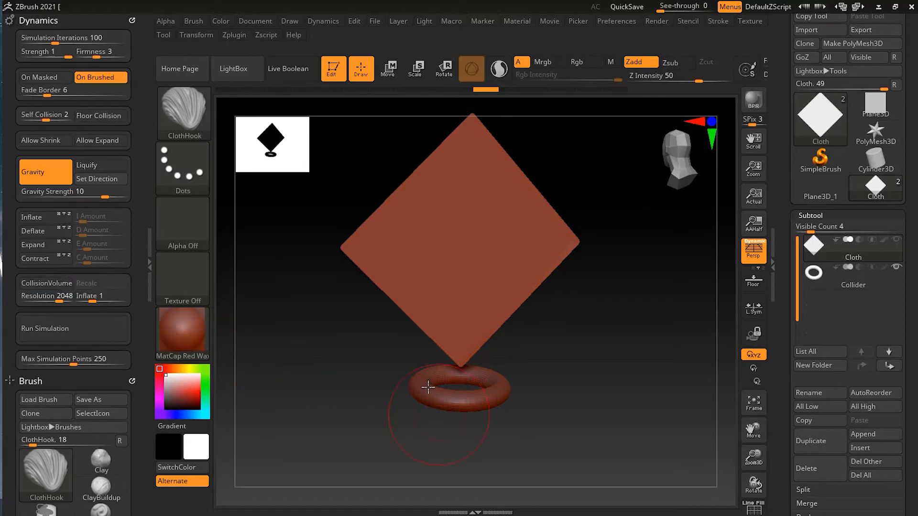
{"action": "left_click_drag", "start_coordinate": [465, 355], "coordinate": [456, 460]}
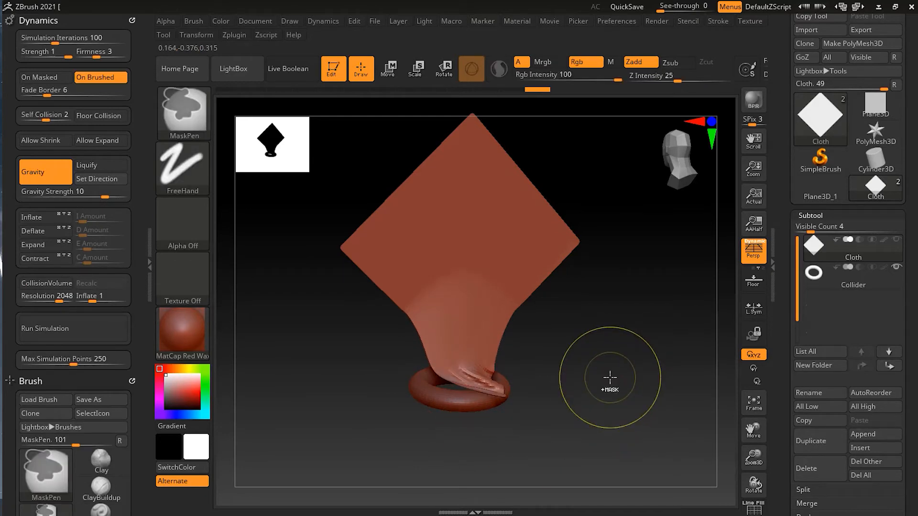
Turn on the collision volume and pull the upright cloth's lower corner down through the ring with ClothHook.
{"action": "left_click", "coordinate": [62, 284]}
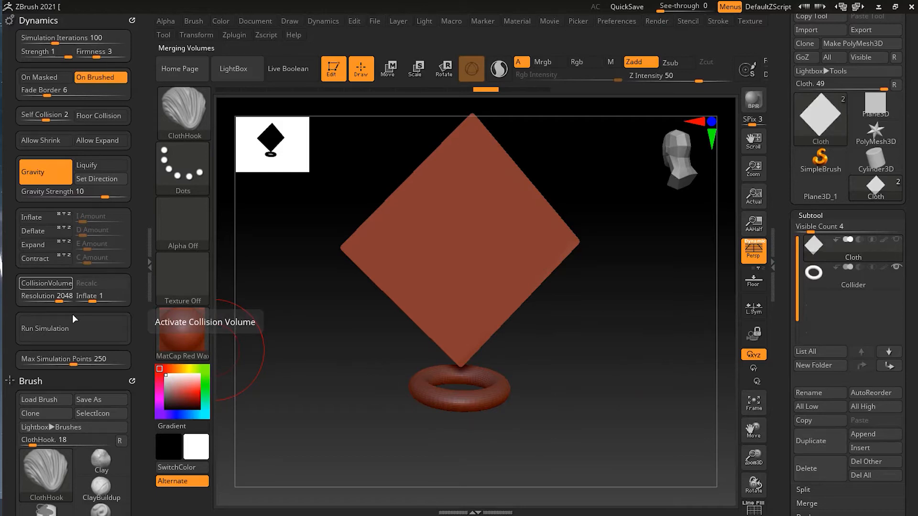
{"action": "left_click_drag", "start_coordinate": [461, 352], "coordinate": [462, 487]}
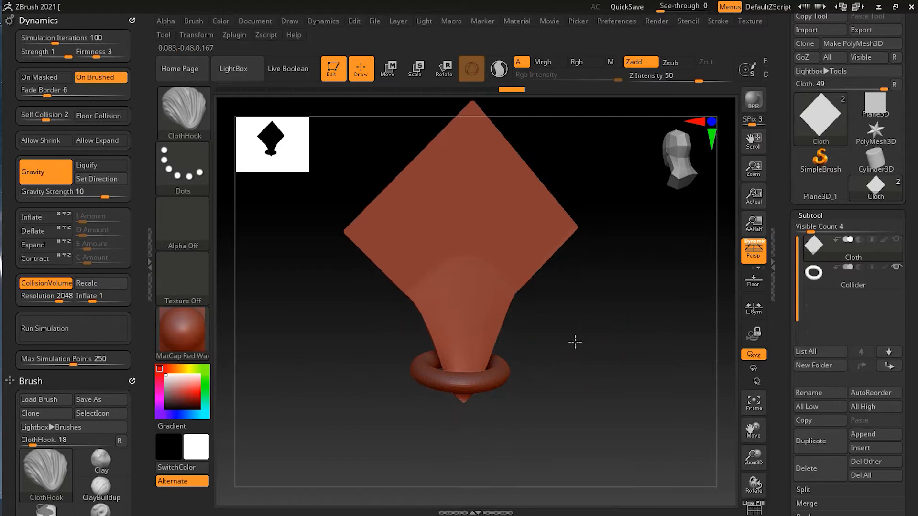
{"action": "left_click_drag", "start_coordinate": [547, 351], "coordinate": [568, 328], "text": "shift"}
Pull the cloth farther down through the ring with repeated ClothHook strokes, stretching it into a long tail below.
{"action": "left_click_drag", "start_coordinate": [465, 410], "coordinate": [470, 485]}
{"action": "mouse_move", "coordinate": [454, 339]}
{"action": "left_mouse_down"}
{"action": "mouse_move", "coordinate": [474, 438]}
{"action": "mouse_move", "coordinate": [495, 459]}
{"action": "left_mouse_up"}
{"action": "mouse_move", "coordinate": [456, 370]}
{"action": "left_mouse_down"}
{"action": "mouse_move", "coordinate": [468, 383]}
{"action": "mouse_move", "coordinate": [476, 357]}
{"action": "mouse_move", "coordinate": [451, 345]}
{"action": "left_mouse_up"}
{"action": "mouse_move", "coordinate": [490, 402]}
{"action": "left_mouse_down"}
{"action": "mouse_move", "coordinate": [469, 438]}
{"action": "mouse_move", "coordinate": [472, 495]}
{"action": "left_mouse_up"}
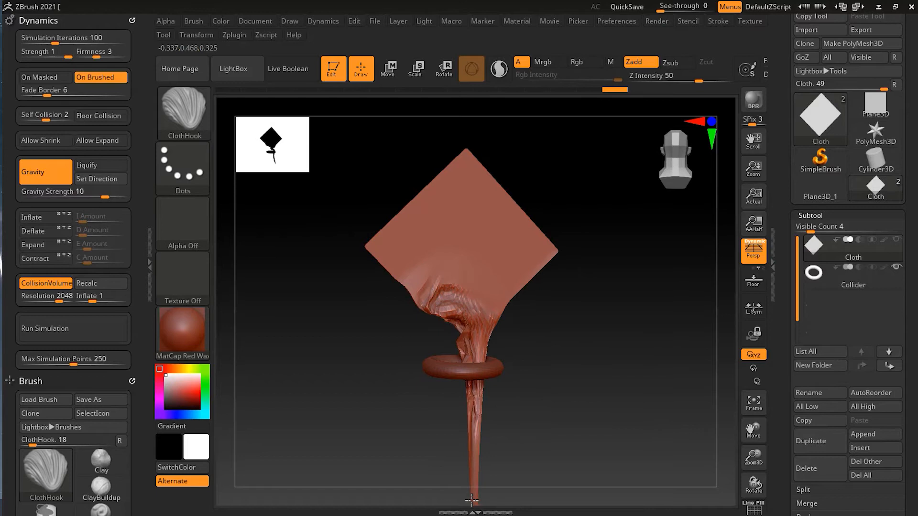
{"action": "mouse_move", "coordinate": [458, 378]}
{"action": "left_mouse_down"}
{"action": "mouse_move", "coordinate": [466, 462]}
{"action": "mouse_move", "coordinate": [449, 409]}
{"action": "mouse_move", "coordinate": [474, 473]}
{"action": "left_mouse_up"}
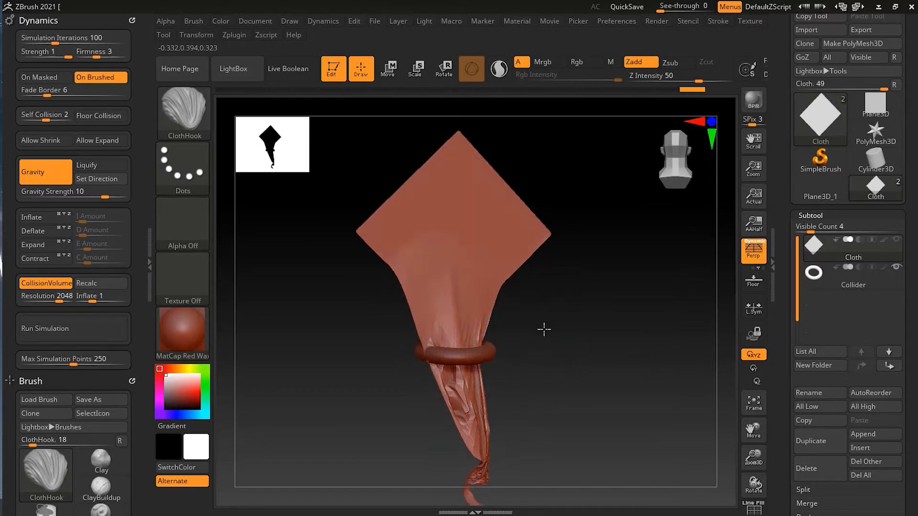
{"action": "left_click_drag", "start_coordinate": [544, 348], "coordinate": [465, 338]}
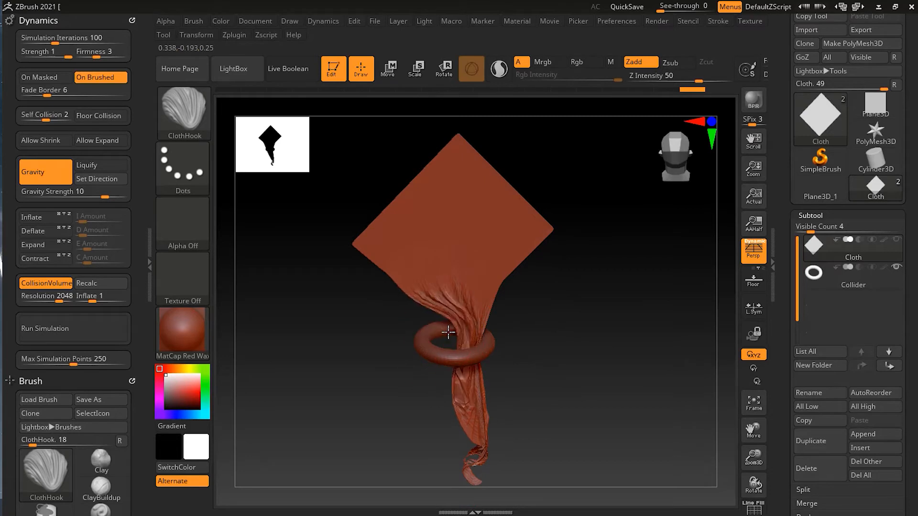
Undo the repeated ClothHook pulls back to the short tip poking through the ring.
{"action": "key", "text": "ctrl"}
{"action": "key", "text": "ctrl+z"}
{"action": "key", "text": "ctrl+z"}
{"action": "key", "text": "ctrl+z"}
{"action": "key", "text": "ctrl+z"}
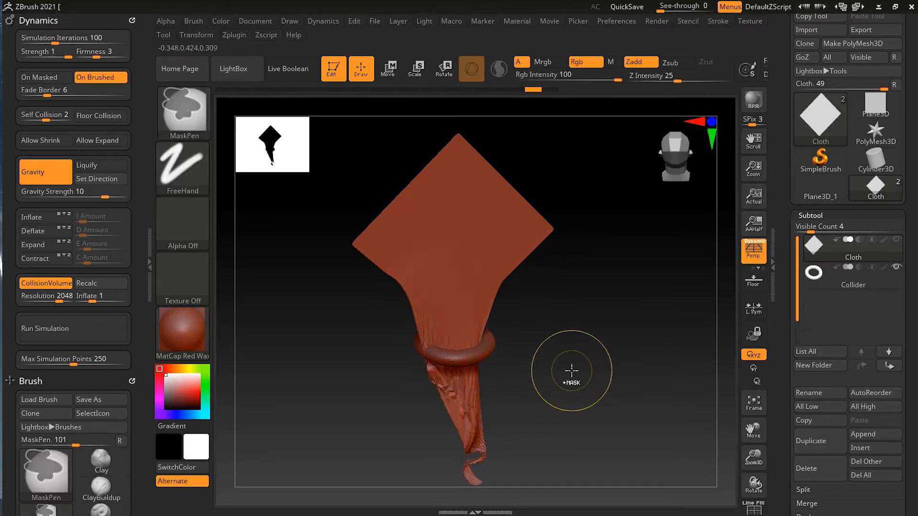
{"action": "key", "text": "ctrl+z"}
{"action": "key", "text": "ctrl+z"}
{"action": "key", "text": "ctrl+z"}
{"action": "key", "text": "ctrl+z"}
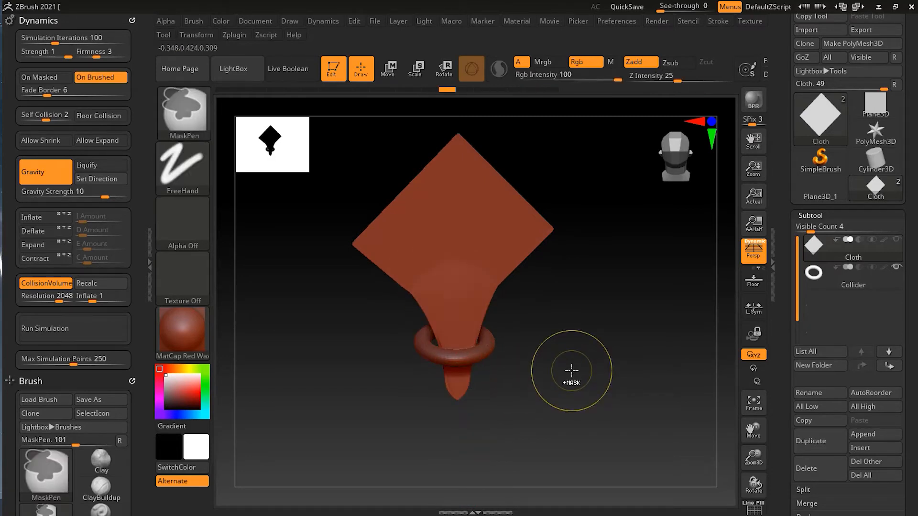
Run the simulation to drop the upright cloth into the ring, and pull its tip down into a long tail with ClothHook.
{"action": "mouse_move", "coordinate": [608, 351]}
{"action": "left_mouse_down"}
{"action": "mouse_move", "coordinate": [601, 365]}
{"action": "mouse_move", "coordinate": [601, 343]}
{"action": "left_mouse_up"}
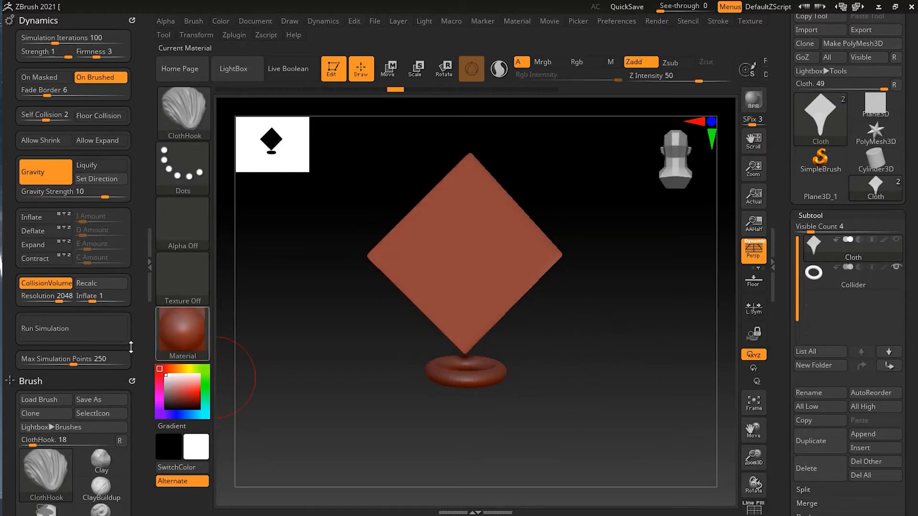
{"action": "left_click", "coordinate": [108, 336]}
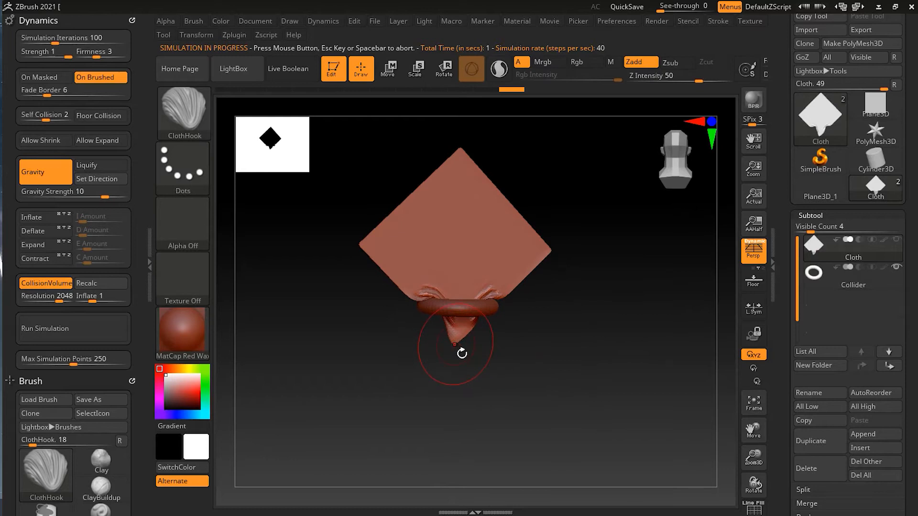
{"action": "left_click_drag", "start_coordinate": [454, 344], "coordinate": [465, 492]}
{"action": "left_click_drag", "start_coordinate": [451, 340], "coordinate": [471, 477]}
Pull the middle of the cloth down over the ring with ClothHook and drag its side across into bunched folds.
{"action": "mouse_move", "coordinate": [538, 348]}
{"action": "left_mouse_down"}
{"action": "mouse_move", "coordinate": [537, 375]}
{"action": "mouse_move", "coordinate": [464, 338]}
{"action": "mouse_move", "coordinate": [559, 407]}
{"action": "mouse_move", "coordinate": [555, 381]}
{"action": "mouse_move", "coordinate": [580, 357]}
{"action": "mouse_move", "coordinate": [570, 363]}
{"action": "mouse_move", "coordinate": [547, 327]}
{"action": "mouse_move", "coordinate": [524, 325]}
{"action": "left_mouse_up"}
{"action": "left_click_drag", "start_coordinate": [460, 282], "coordinate": [480, 407]}
{"action": "mouse_move", "coordinate": [428, 284]}
{"action": "left_mouse_down"}
{"action": "mouse_move", "coordinate": [465, 322]}
{"action": "mouse_move", "coordinate": [459, 271]}
{"action": "mouse_move", "coordinate": [492, 232]}
{"action": "mouse_move", "coordinate": [487, 221]}
{"action": "mouse_move", "coordinate": [484, 243]}
{"action": "mouse_move", "coordinate": [459, 201]}
{"action": "mouse_move", "coordinate": [515, 269]}
{"action": "left_mouse_up"}
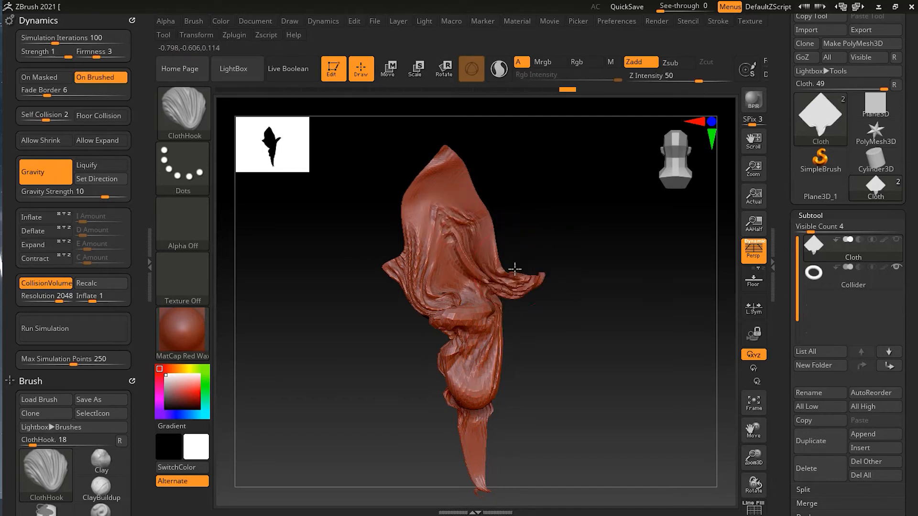
Undo the ClothHook pulls back to the short tip poking through the ring.
{"action": "key", "text": "ctrl"}
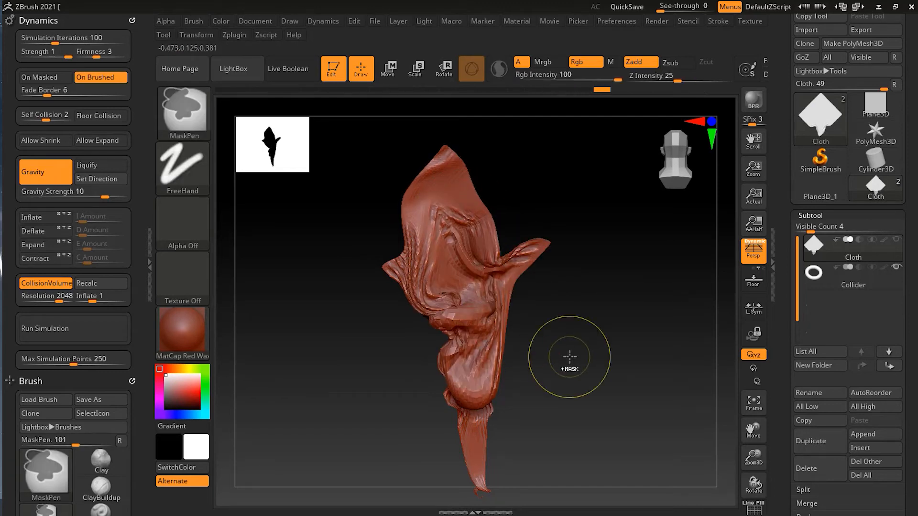
{"action": "key", "text": "ctrl+z"}
{"action": "key", "text": "ctrl+z"}
{"action": "key", "text": "ctrl+z"}
{"action": "key", "text": "ctrl+z"}
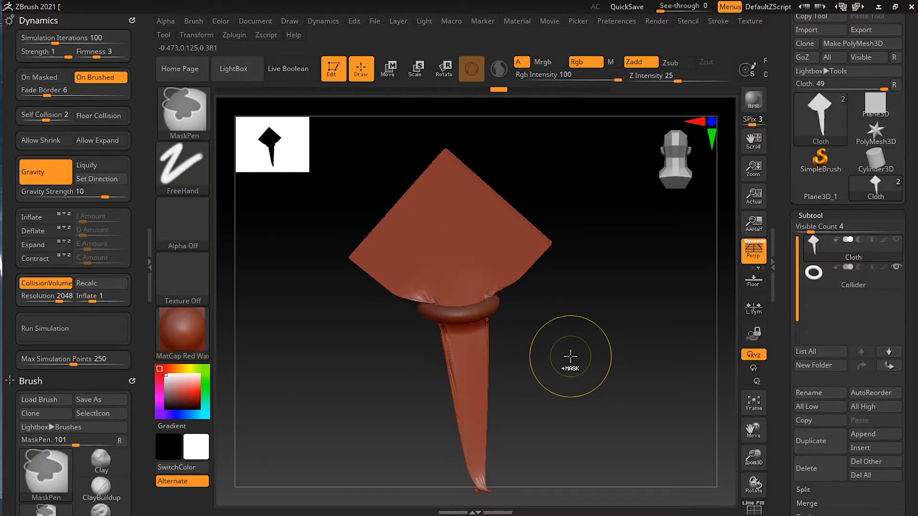
{"action": "key", "text": "ctrl+z"}
{"action": "key", "text": "ctrl+z"}
{"action": "key", "text": "ctrl+z"}
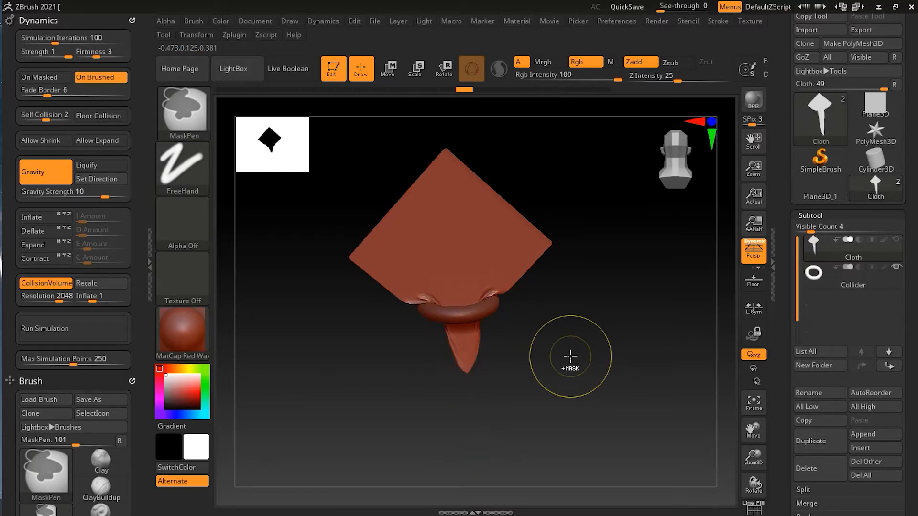
Lengthen the tip below the ring with ClothHook and try raising the cloth's side corners, undoing the corner pulls.
{"action": "mouse_move", "coordinate": [539, 357]}
{"action": "left_mouse_down"}
{"action": "mouse_move", "coordinate": [550, 327]}
{"action": "mouse_move", "coordinate": [545, 354]}
{"action": "left_mouse_up"}
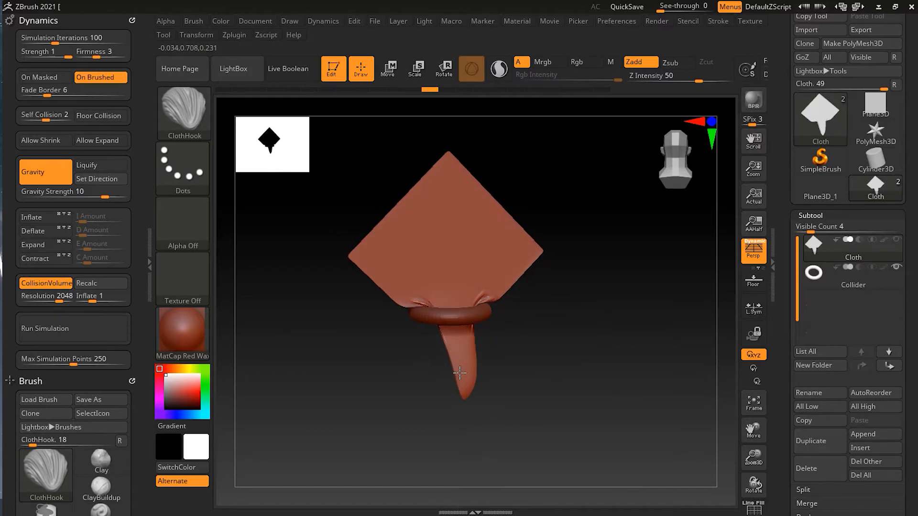
{"action": "left_click_drag", "start_coordinate": [357, 256], "coordinate": [355, 246]}
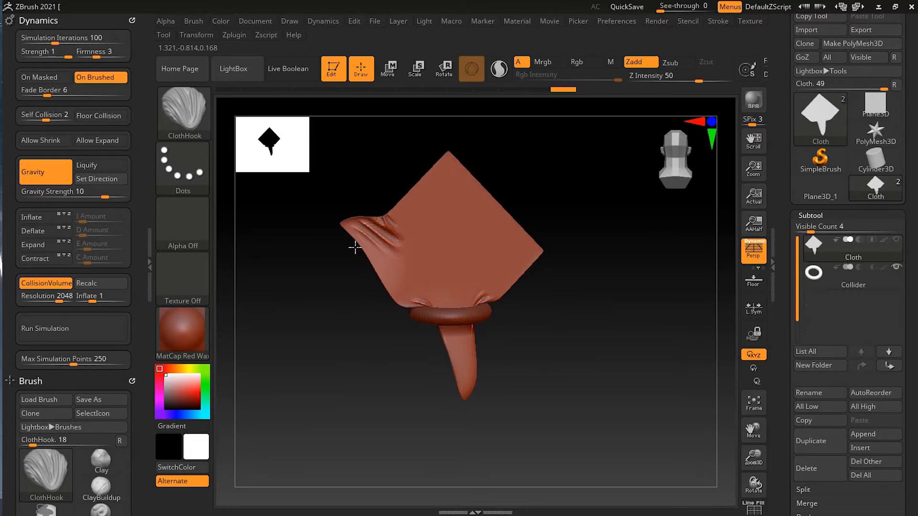
{"action": "left_click_drag", "start_coordinate": [533, 251], "coordinate": [533, 247]}
{"action": "key", "text": "ctrl+z"}
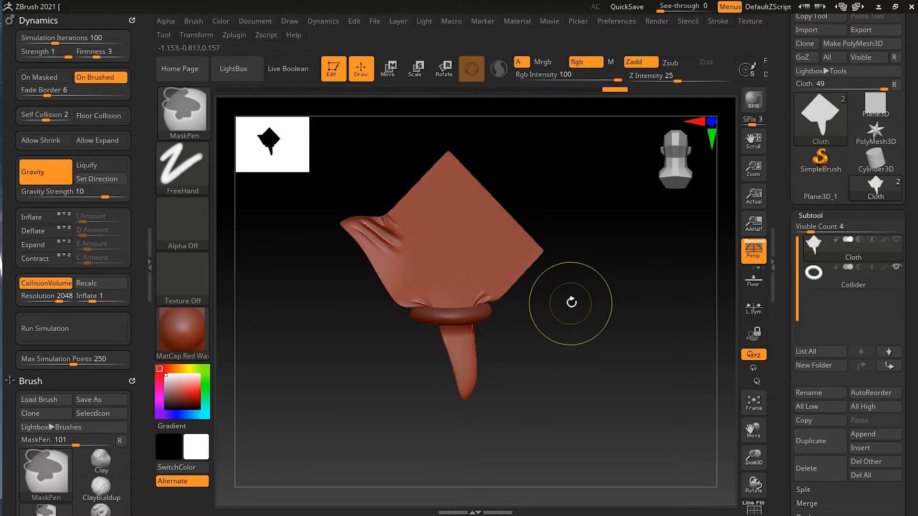
{"action": "key", "text": "ctrl+z"}
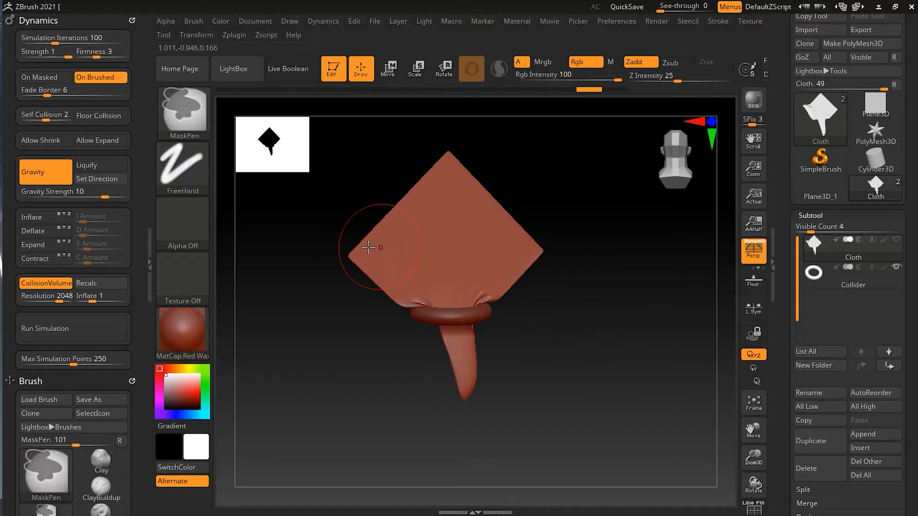
Pull the cloth's left and right corners upward with ClothHook to form folds at both sides.
{"action": "left_click_drag", "start_coordinate": [358, 249], "coordinate": [358, 239]}
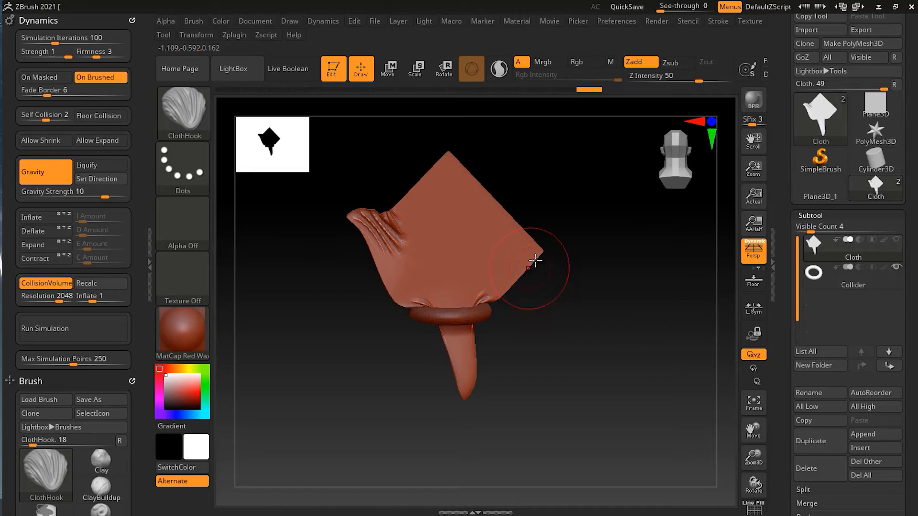
{"action": "left_click_drag", "start_coordinate": [527, 215], "coordinate": [528, 211]}
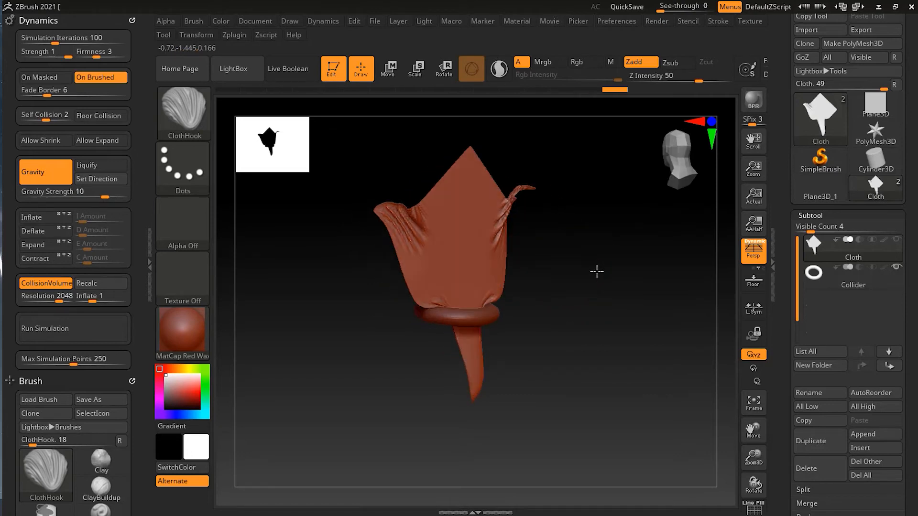
{"action": "left_click_drag", "start_coordinate": [538, 247], "coordinate": [540, 245]}
Wrinkle the cloth's upper edge, centre and tail with ClothHook strokes in varying directions.
{"action": "left_click_drag", "start_coordinate": [498, 211], "coordinate": [474, 222]}
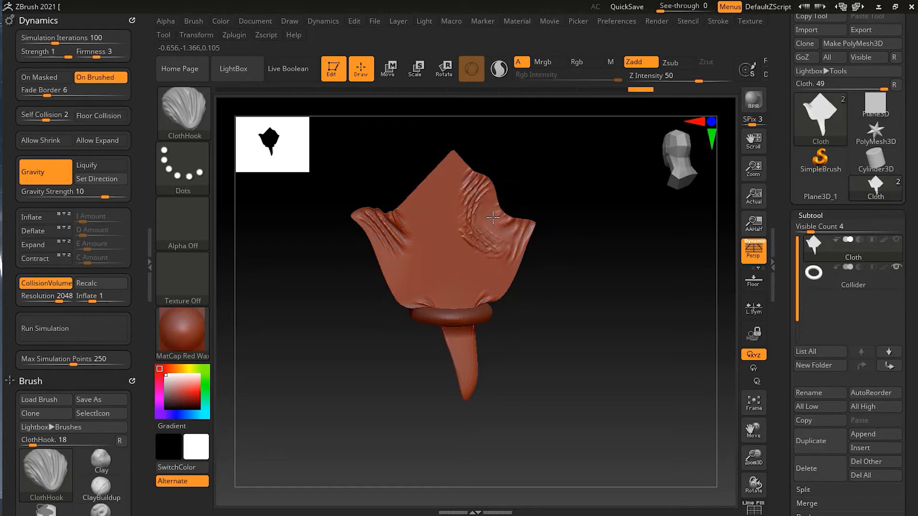
{"action": "left_click_drag", "start_coordinate": [428, 201], "coordinate": [442, 184]}
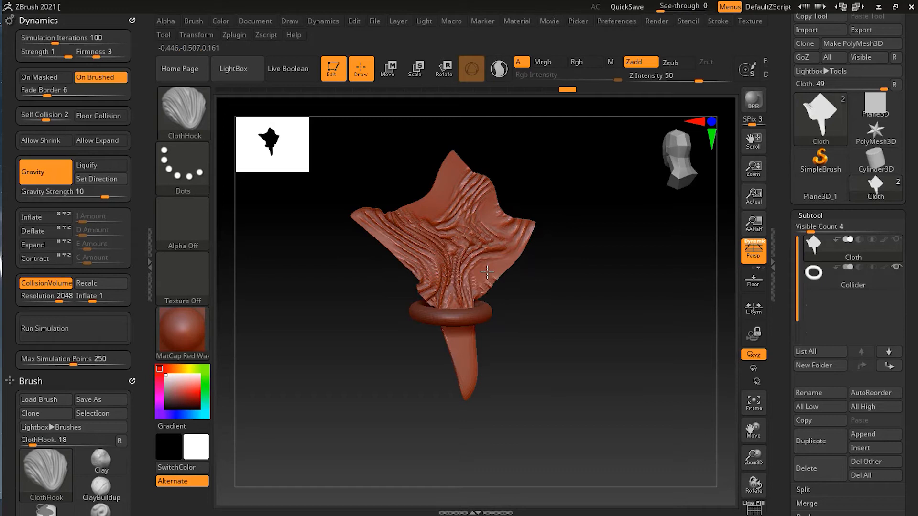
{"action": "mouse_move", "coordinate": [489, 273]}
{"action": "left_mouse_down"}
{"action": "mouse_move", "coordinate": [498, 265]}
{"action": "mouse_move", "coordinate": [478, 272]}
{"action": "mouse_move", "coordinate": [464, 230]}
{"action": "left_mouse_up"}
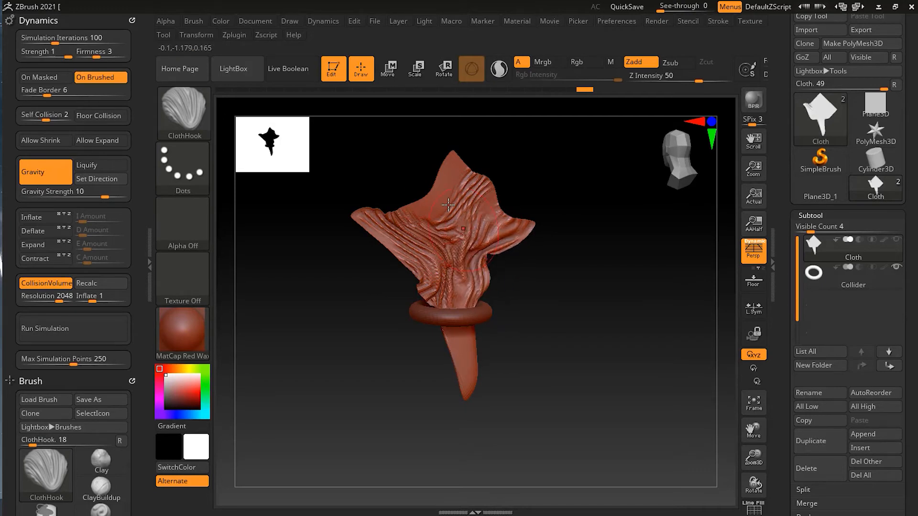
{"action": "left_click_drag", "start_coordinate": [441, 195], "coordinate": [503, 254]}
{"action": "mouse_move", "coordinate": [476, 363]}
{"action": "left_mouse_down"}
{"action": "mouse_move", "coordinate": [532, 360]}
{"action": "mouse_move", "coordinate": [502, 395]}
{"action": "mouse_move", "coordinate": [558, 369]}
{"action": "mouse_move", "coordinate": [525, 365]}
{"action": "mouse_move", "coordinate": [531, 349]}
{"action": "mouse_move", "coordinate": [564, 359]}
{"action": "left_mouse_up"}
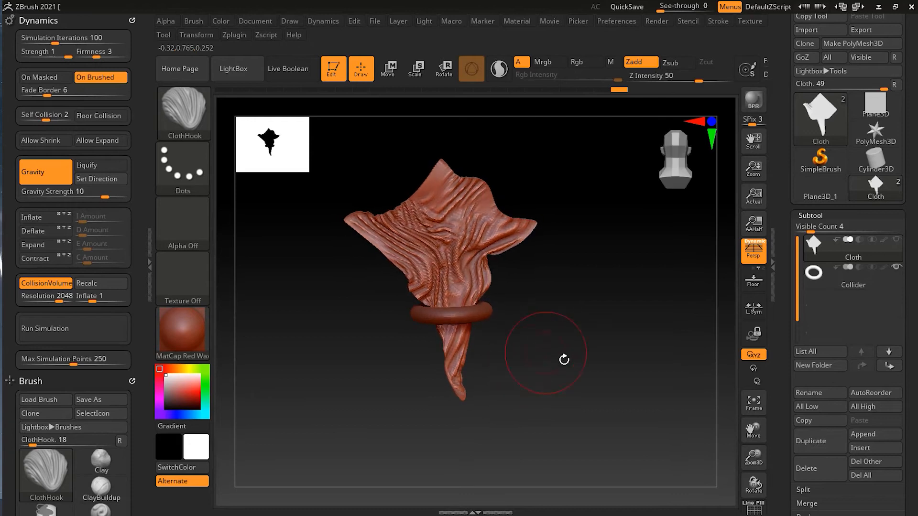
Undo the central wrinkles, and sculpt new folds across the middle, upper edge and tail with ClothHook.
{"action": "key", "text": "ctrl"}
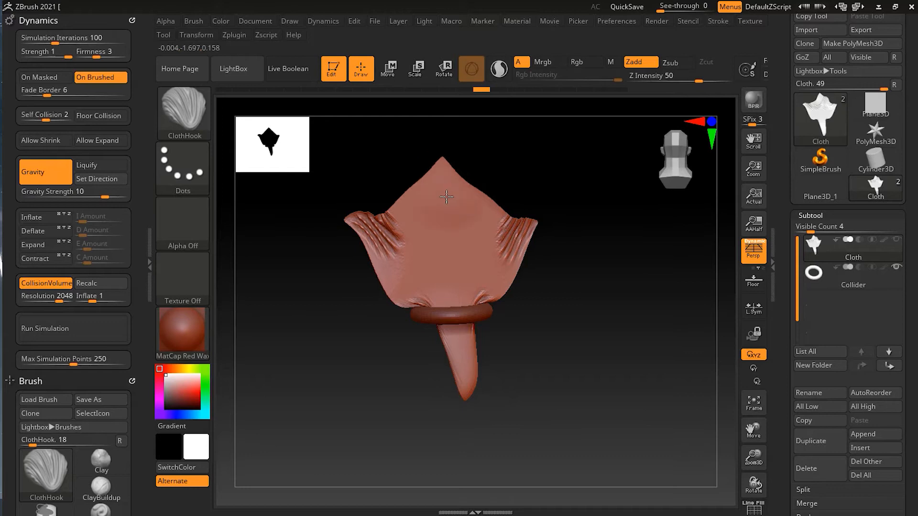
{"action": "left_click_drag", "start_coordinate": [446, 197], "coordinate": [426, 224]}
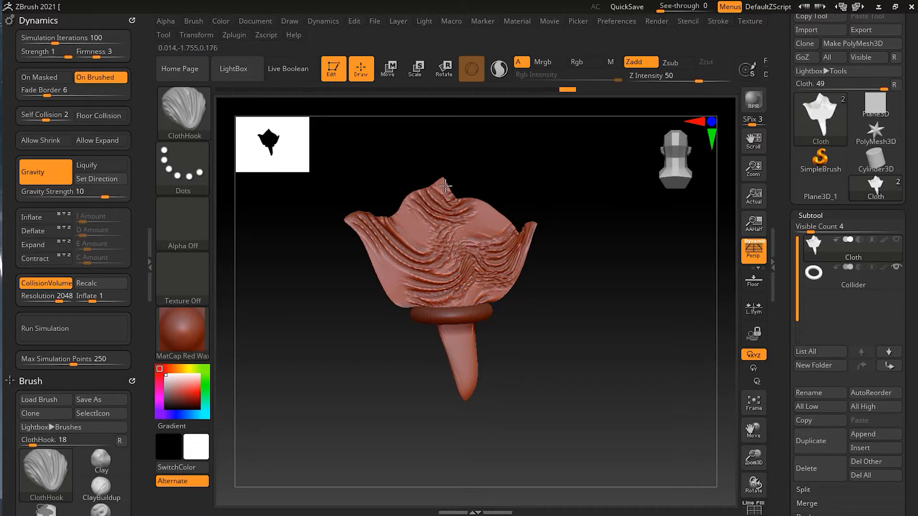
{"action": "left_click_drag", "start_coordinate": [410, 205], "coordinate": [421, 215]}
{"action": "mouse_move", "coordinate": [459, 377]}
{"action": "left_mouse_down"}
{"action": "mouse_move", "coordinate": [466, 398]}
{"action": "mouse_move", "coordinate": [450, 423]}
{"action": "left_mouse_up"}
Undo all the ClothHook folds and the simulation back to the flat cloth standing above the ring.
{"action": "key", "text": "ctrl+z"}
{"action": "key", "text": "ctrl+z"}
{"action": "key", "text": "ctrl+z"}
{"action": "key", "text": "ctrl+z"}
{"action": "key", "text": "ctrl+z"}
{"action": "key", "text": "ctrl+z"}
{"action": "key", "text": "ctrl+z"}
{"action": "key", "text": "ctrl+z"}
{"action": "key", "text": "ctrl+z"}
{"action": "key", "text": "ctrl+z"}
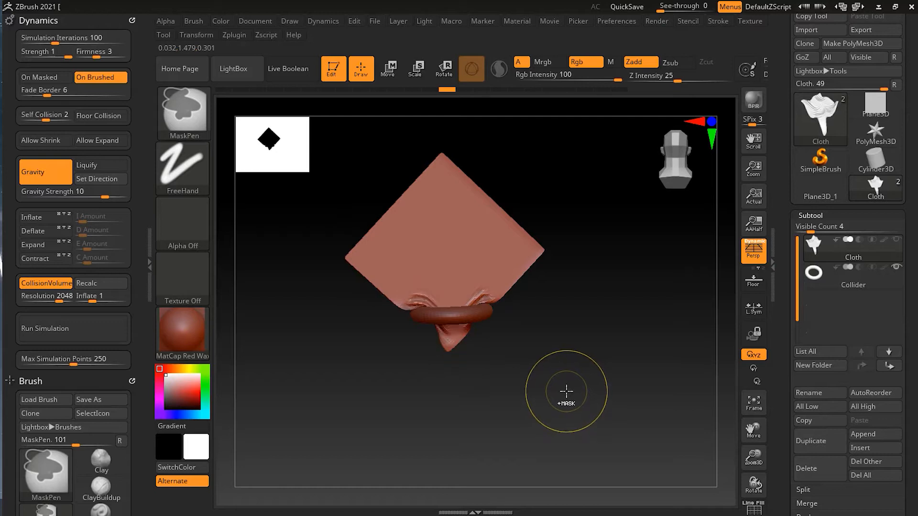
{"action": "key", "text": "ctrl+z"}
{"action": "key", "text": "ctrl+z"}
{"action": "key", "text": "ctrl+z"}
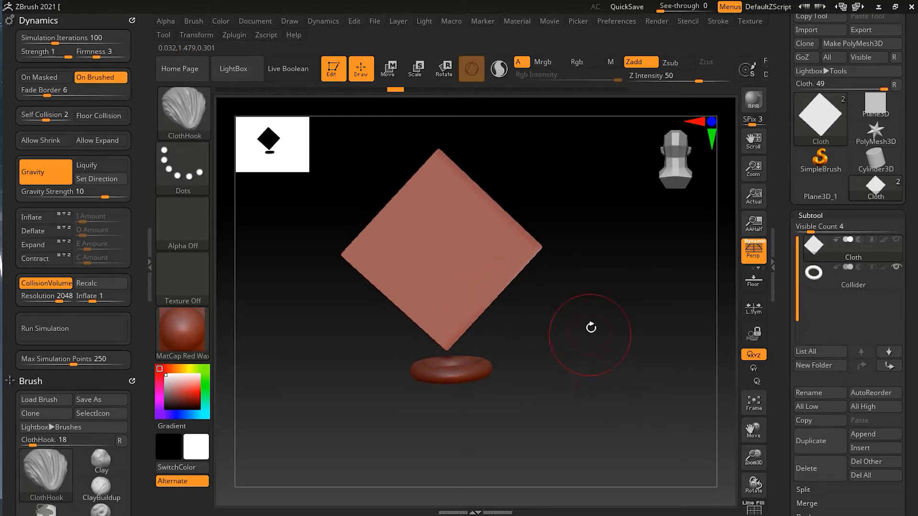
Run the simulation to drop the cloth into the ring, and mask its top, left and right corners.
{"action": "left_click", "coordinate": [96, 330]}
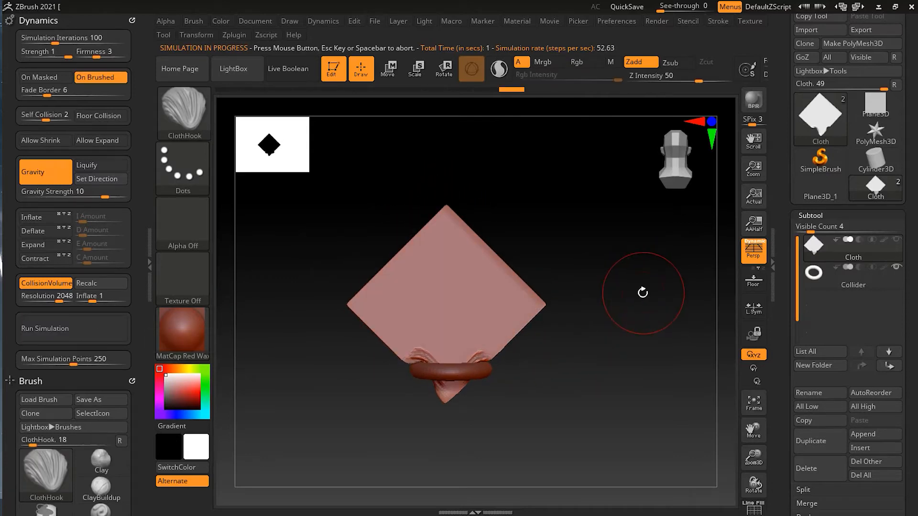
{"action": "left_click_drag", "start_coordinate": [416, 173], "coordinate": [487, 219], "text": "ctrl"}
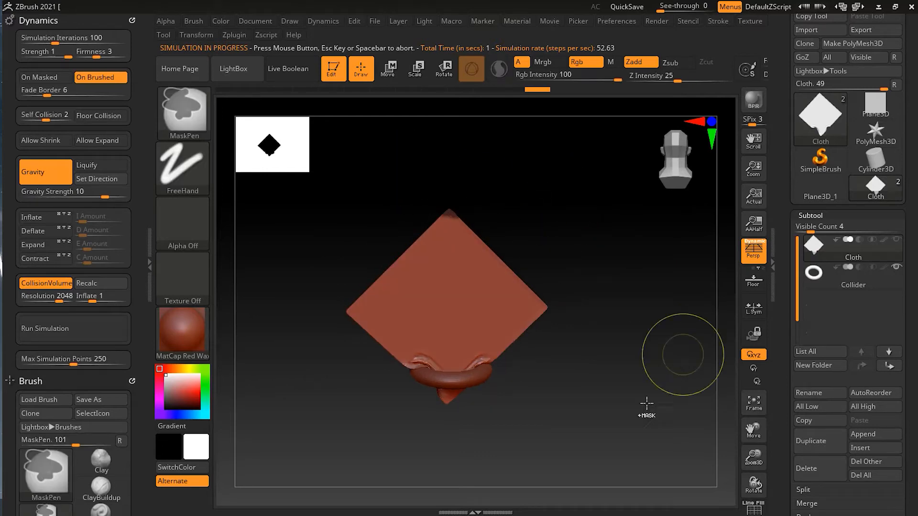
{"action": "left_click_drag", "start_coordinate": [294, 271], "coordinate": [355, 341], "text": "ctrl"}
{"action": "mouse_move", "coordinate": [656, 251]}
{"action": "left_mouse_down", "text": "ctrl"}
{"action": "mouse_move", "coordinate": [558, 341]}
{"action": "mouse_move", "coordinate": [539, 347]}
{"action": "left_mouse_up", "text": "ctrl"}
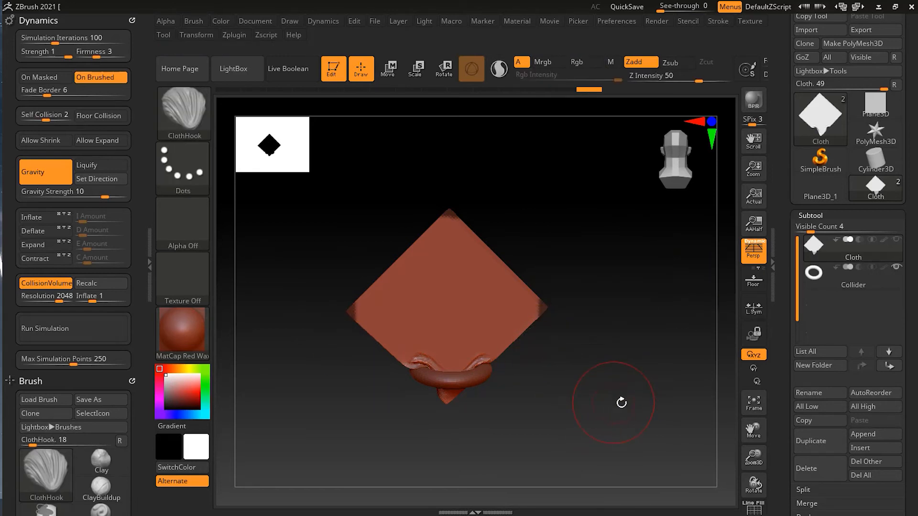
Run the simulation with the three masked corners pinned, and stop it once the cloth hangs through the ring.
{"action": "left_click", "coordinate": [72, 333]}
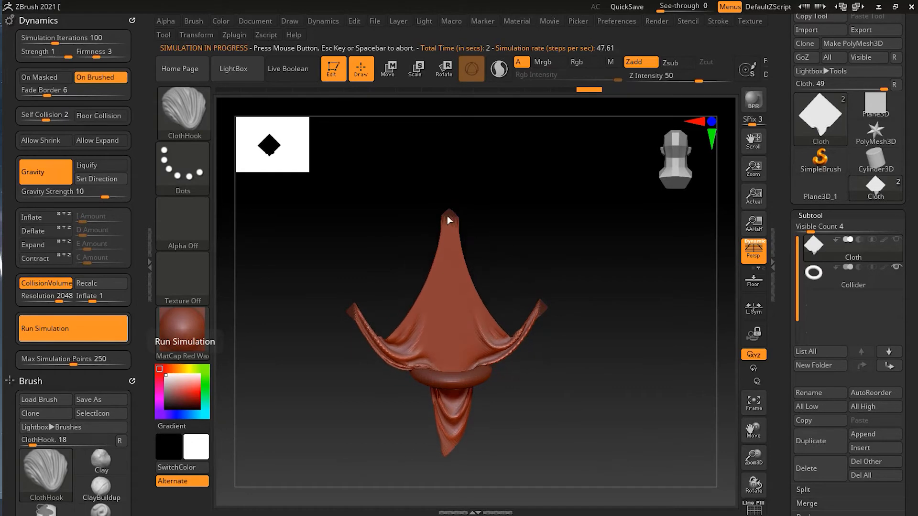
{"action": "left_click", "coordinate": [603, 377]}
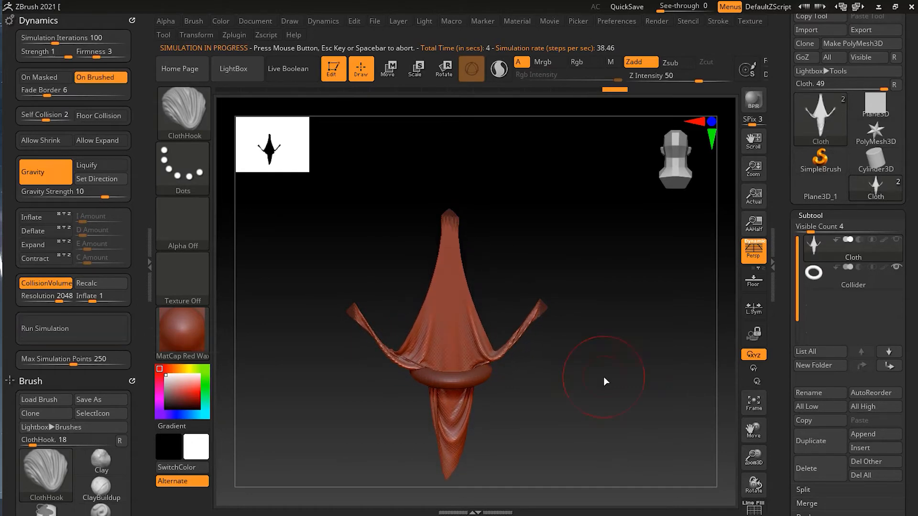
{"action": "left_click_drag", "start_coordinate": [576, 260], "coordinate": [599, 257]}
{"action": "mouse_move", "coordinate": [529, 229]}
{"action": "left_mouse_down"}
{"action": "mouse_move", "coordinate": [556, 268]}
{"action": "mouse_move", "coordinate": [599, 259]}
{"action": "mouse_move", "coordinate": [531, 246]}
{"action": "mouse_move", "coordinate": [521, 231]}
{"action": "left_mouse_up"}
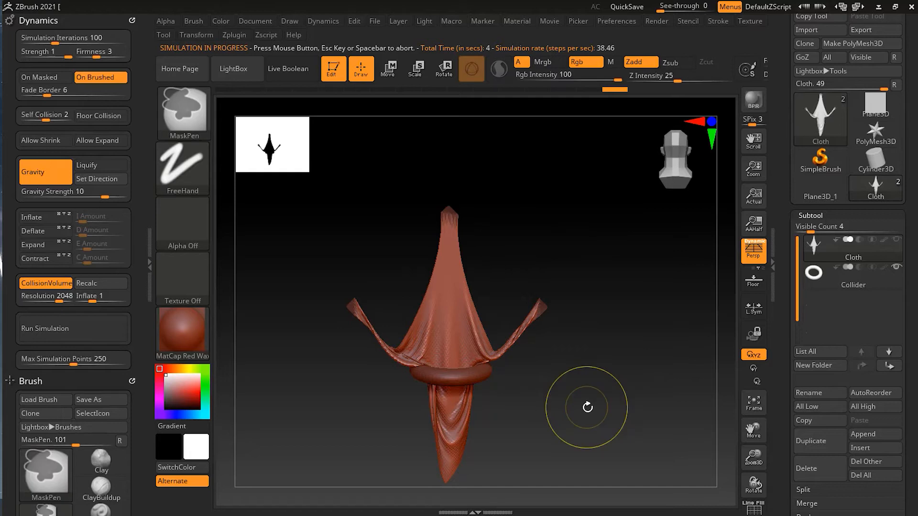
Undo the masks and simulations back to the flat cloth above the ring, and choose the ClothBall brush.
{"action": "key", "text": "ctrl+z"}
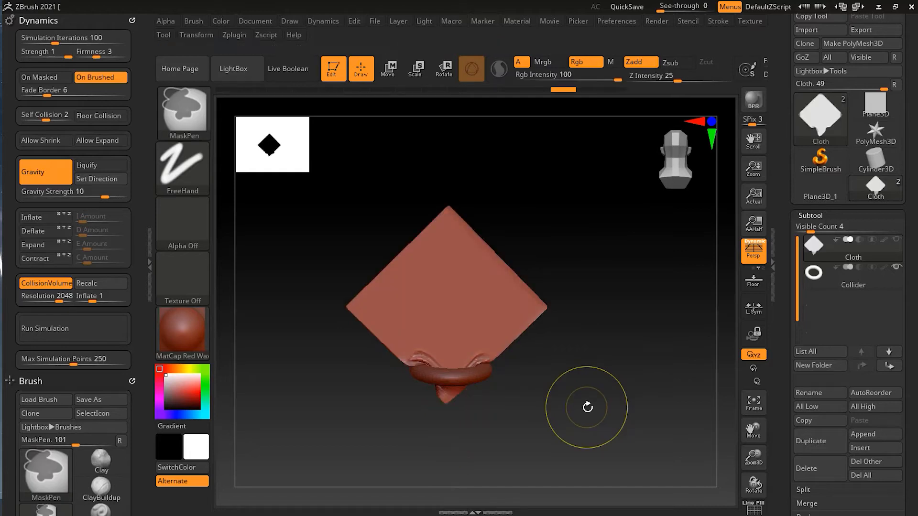
{"action": "key", "text": "ctrl+z"}
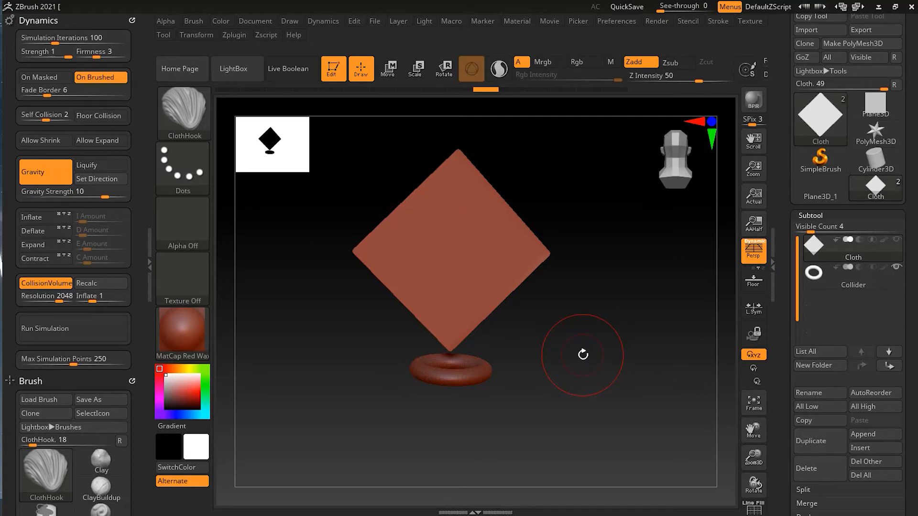
{"action": "key", "text": "b"}
{"action": "key", "text": "c"}
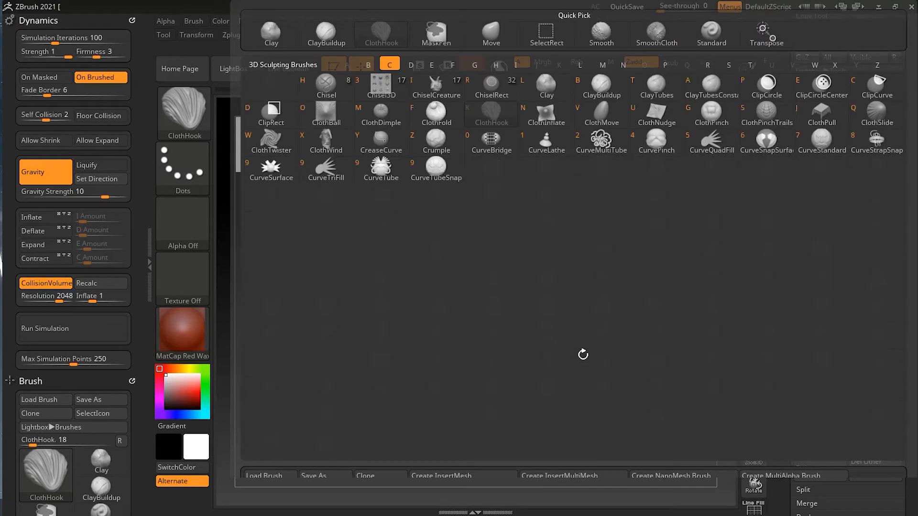
{"action": "key", "text": "o"}
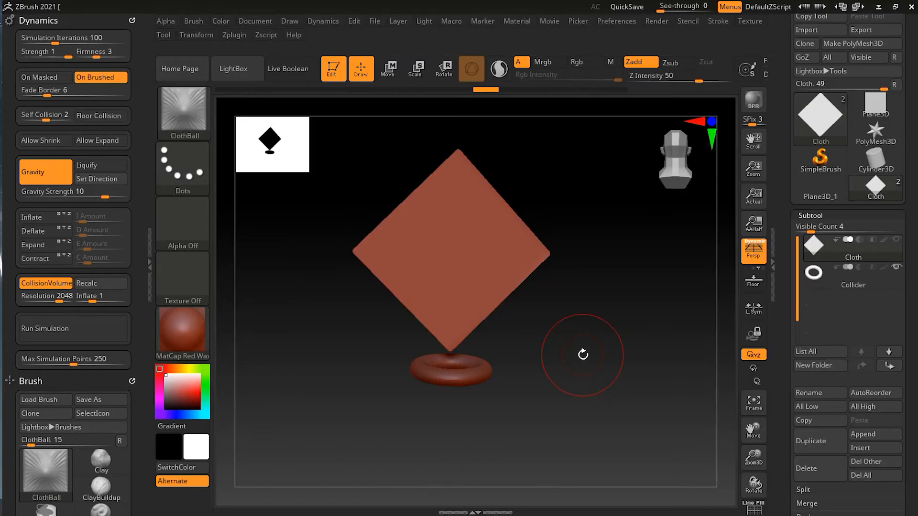
Push a rounded bulge through the cloth's centre and toward its right corner with the ClothBall brush.
{"action": "left_click_drag", "start_coordinate": [588, 369], "coordinate": [579, 321]}
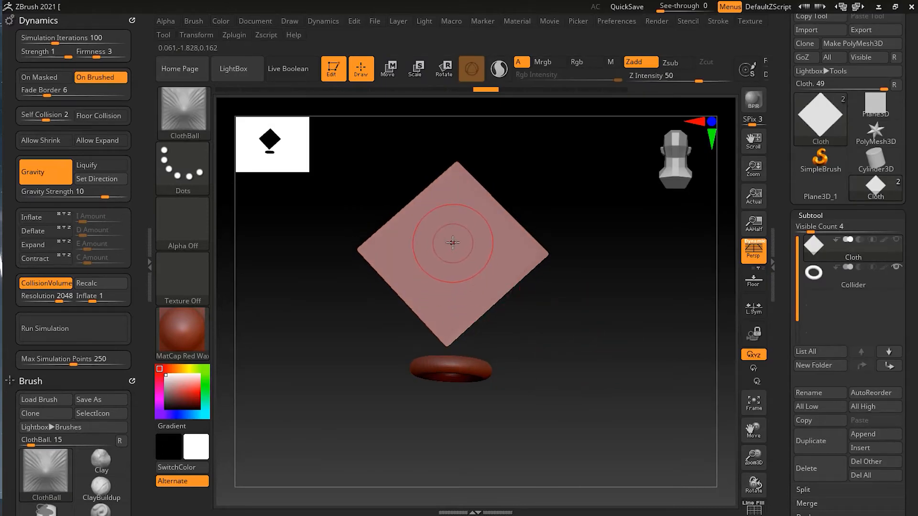
{"action": "mouse_move", "coordinate": [450, 230]}
{"action": "left_mouse_down"}
{"action": "mouse_move", "coordinate": [466, 262]}
{"action": "mouse_move", "coordinate": [495, 255]}
{"action": "left_mouse_up"}
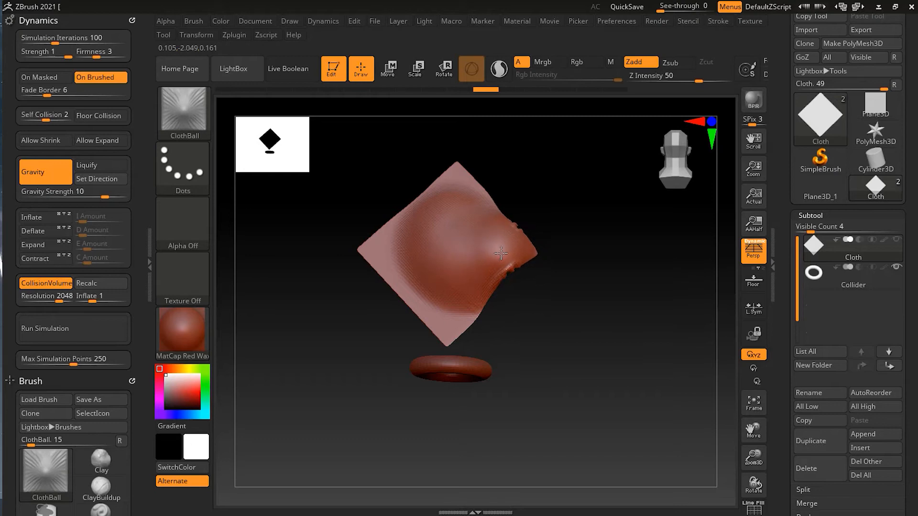
{"action": "left_click_drag", "start_coordinate": [550, 287], "coordinate": [578, 262]}
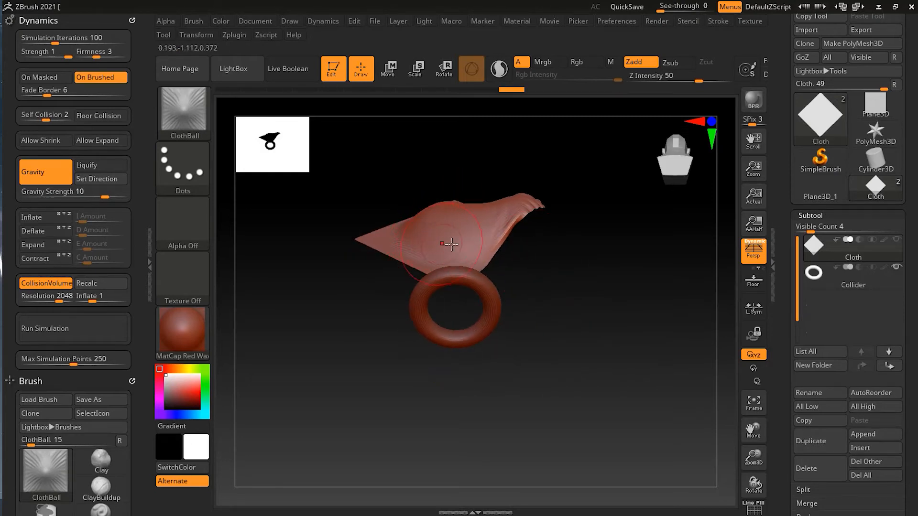
Try another ClothBall stroke near the cloth's top corner and undo it.
{"action": "mouse_move", "coordinate": [544, 222]}
{"action": "left_mouse_down"}
{"action": "mouse_move", "coordinate": [559, 250]}
{"action": "mouse_move", "coordinate": [543, 240]}
{"action": "mouse_move", "coordinate": [554, 301]}
{"action": "mouse_move", "coordinate": [582, 313]}
{"action": "mouse_move", "coordinate": [442, 242]}
{"action": "mouse_move", "coordinate": [448, 177]}
{"action": "left_mouse_up"}
{"action": "mouse_move", "coordinate": [514, 185]}
{"action": "left_mouse_down"}
{"action": "mouse_move", "coordinate": [531, 228]}
{"action": "mouse_move", "coordinate": [535, 220]}
{"action": "mouse_move", "coordinate": [496, 212]}
{"action": "left_mouse_up"}
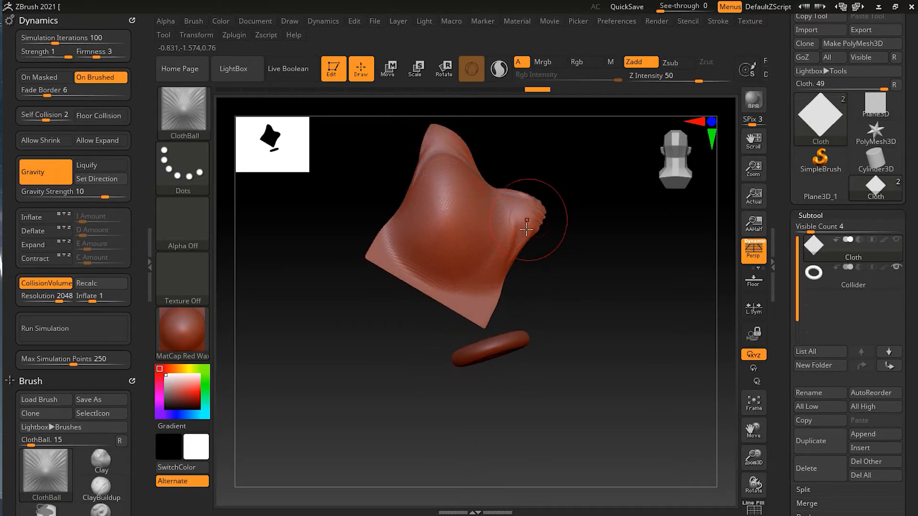
{"action": "key", "text": "ctrl"}
{"action": "key", "text": "ctrl"}
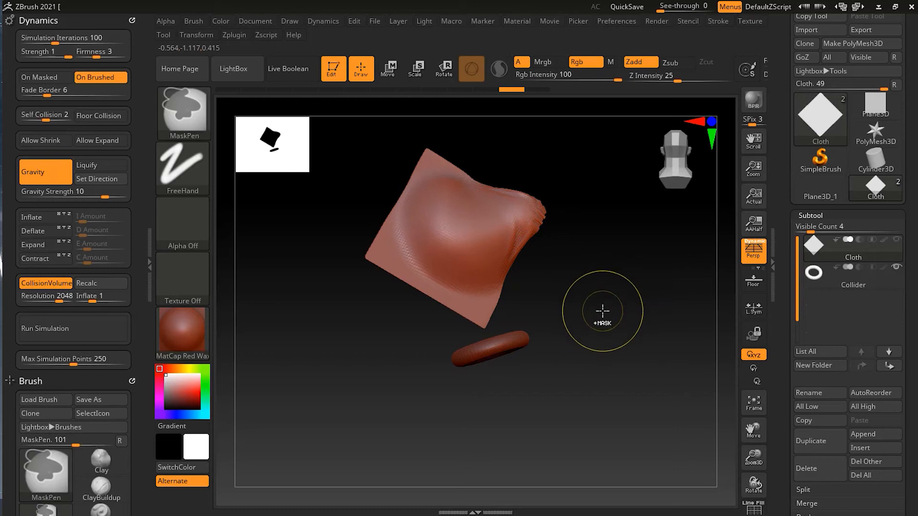
Try ClothBall strokes through the cloth's centre, sides and lower corner, and undo them back to the flat cloth.
{"action": "key", "text": "ctrl+z"}
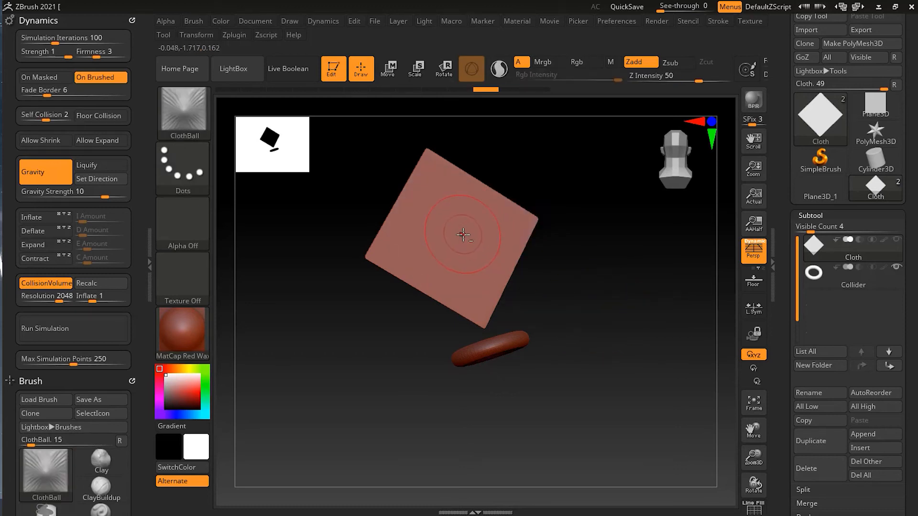
{"action": "left_click_drag", "start_coordinate": [460, 236], "coordinate": [490, 219]}
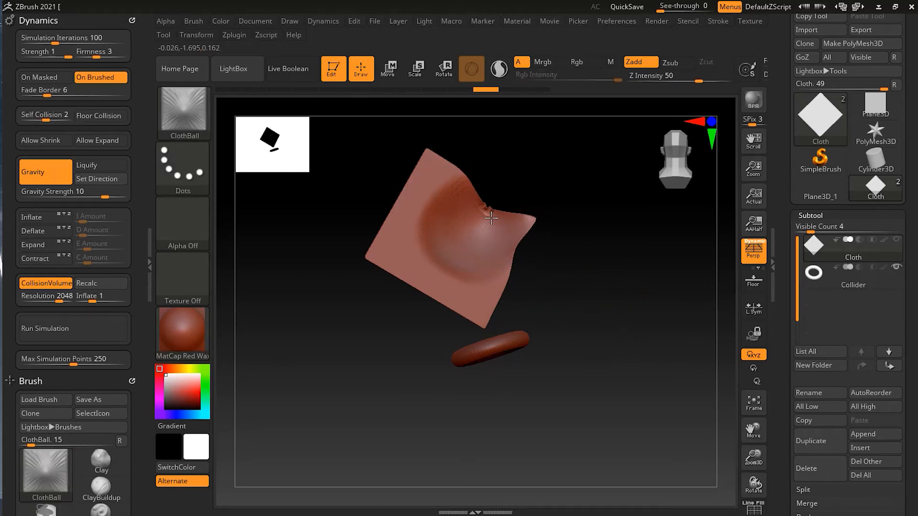
{"action": "left_click_drag", "start_coordinate": [560, 271], "coordinate": [536, 230]}
{"action": "mouse_move", "coordinate": [555, 303]}
{"action": "left_mouse_down"}
{"action": "mouse_move", "coordinate": [570, 371]}
{"action": "mouse_move", "coordinate": [470, 232]}
{"action": "mouse_move", "coordinate": [489, 256]}
{"action": "mouse_move", "coordinate": [474, 285]}
{"action": "left_mouse_up"}
{"action": "key", "text": "ctrl+z"}
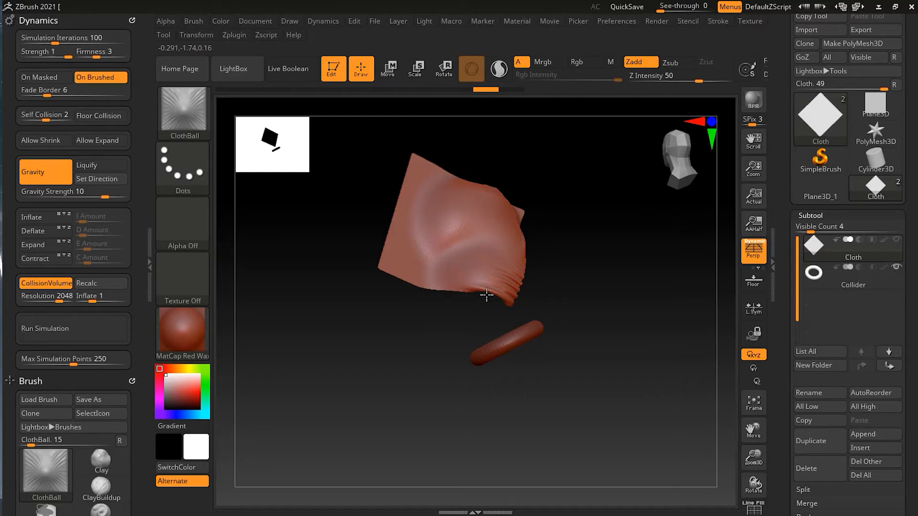
{"action": "mouse_move", "coordinate": [437, 287]}
{"action": "left_mouse_down"}
{"action": "mouse_move", "coordinate": [399, 274]}
{"action": "mouse_move", "coordinate": [615, 295]}
{"action": "mouse_move", "coordinate": [513, 271]}
{"action": "left_mouse_up"}
{"action": "mouse_move", "coordinate": [405, 201]}
{"action": "left_mouse_down"}
{"action": "mouse_move", "coordinate": [400, 165]}
{"action": "mouse_move", "coordinate": [447, 180]}
{"action": "mouse_move", "coordinate": [451, 226]}
{"action": "mouse_move", "coordinate": [514, 265]}
{"action": "mouse_move", "coordinate": [624, 265]}
{"action": "left_mouse_up"}
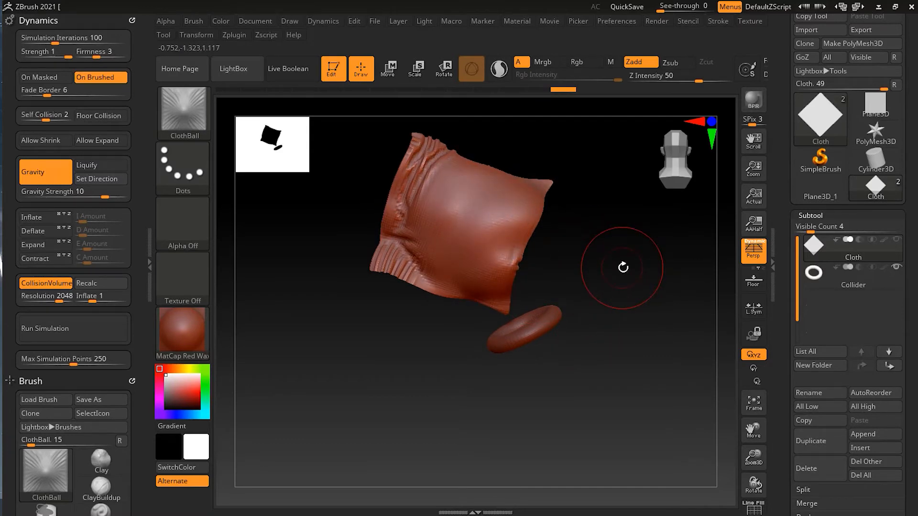
{"action": "key", "text": "ctrl+z"}
{"action": "key", "text": "ctrl+z"}
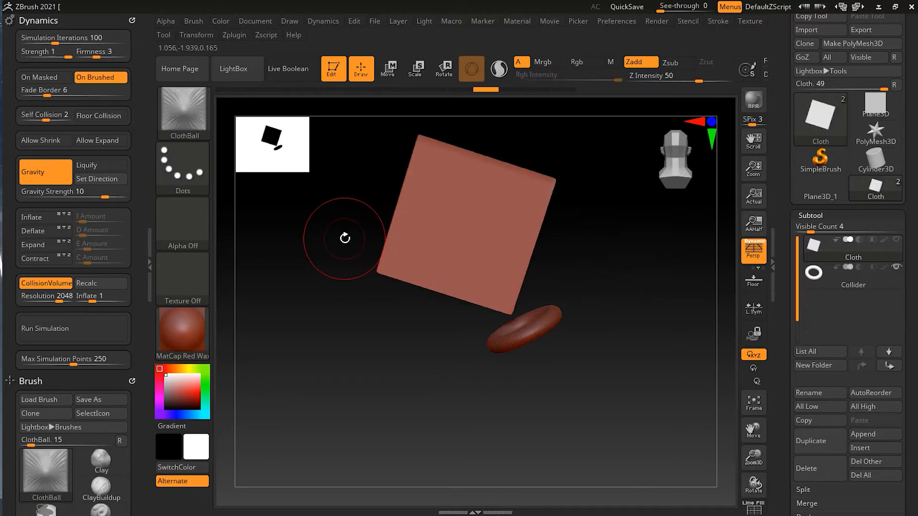
Choose the ClothFold brush and face the flat cloth above the ring.
{"action": "key", "text": "b"}
{"action": "key", "text": "c"}
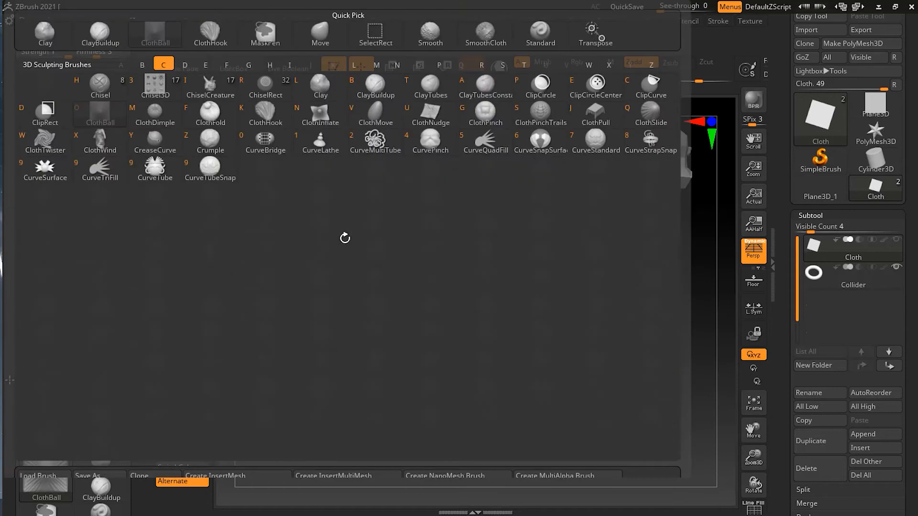
{"action": "key", "text": "f"}
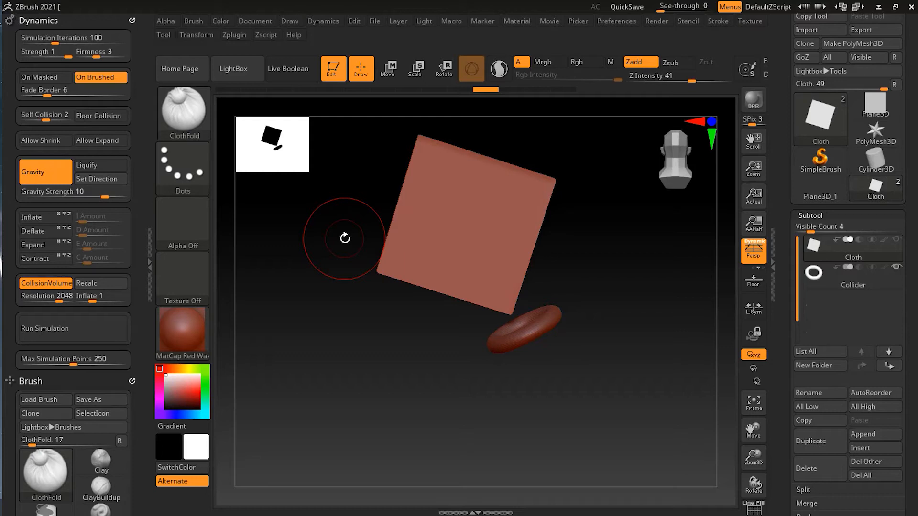
{"action": "left_click_drag", "start_coordinate": [598, 267], "coordinate": [620, 290], "text": "shift"}
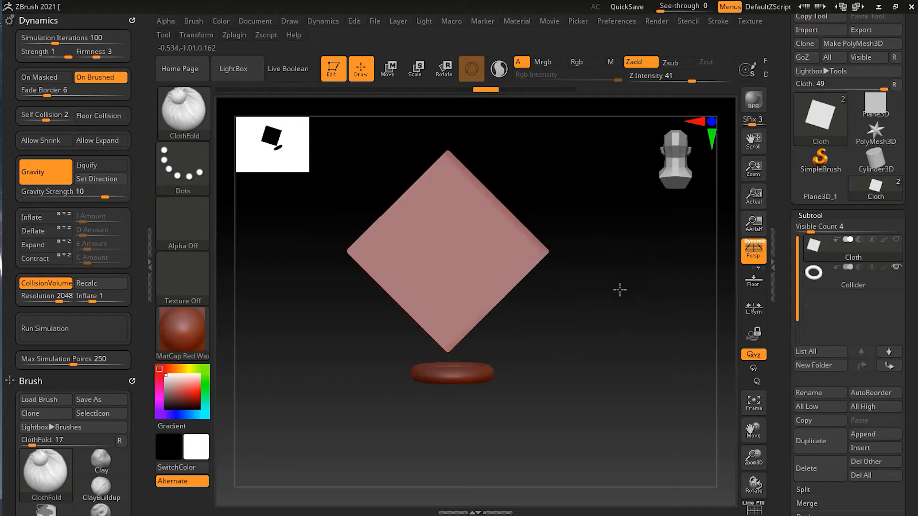
{"action": "left_click_drag", "start_coordinate": [547, 356], "coordinate": [515, 288]}
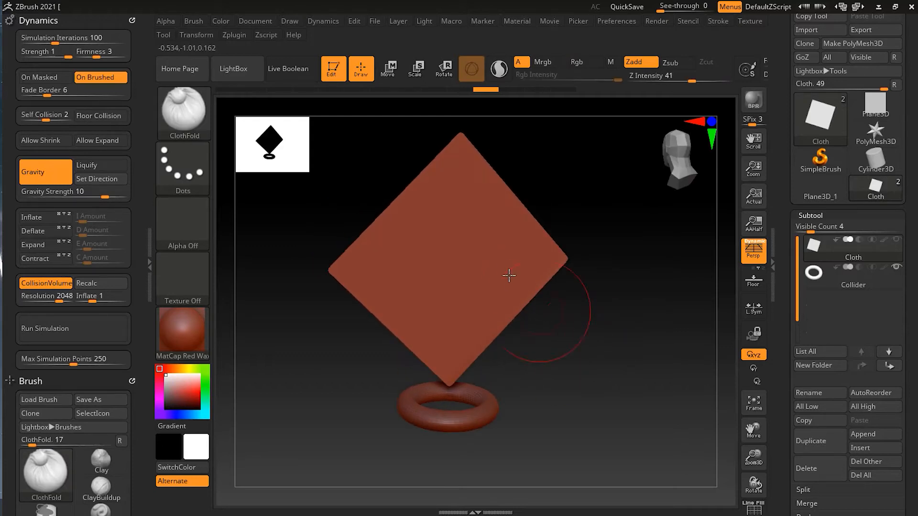
Gather the cloth's upper part into folds with the ClothFold brush and undo the stroke.
{"action": "left_click_drag", "start_coordinate": [456, 211], "coordinate": [461, 246]}
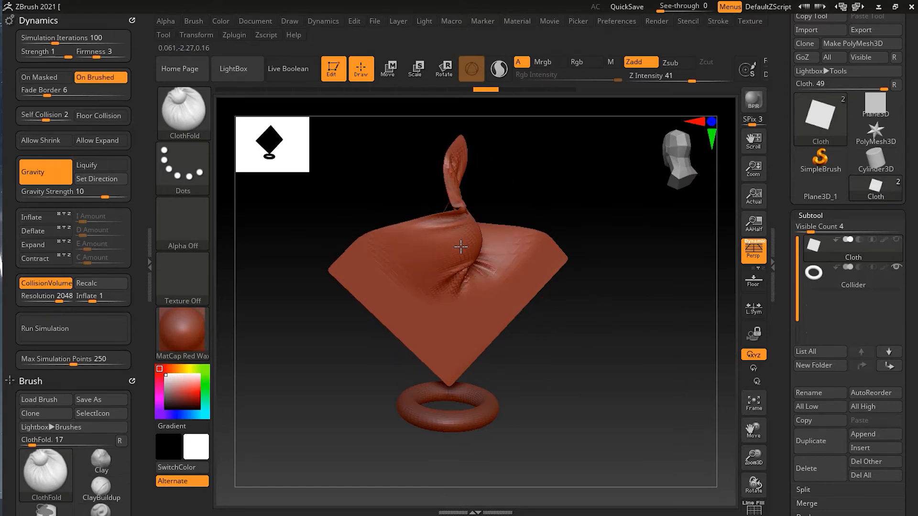
{"action": "left_click_drag", "start_coordinate": [587, 319], "coordinate": [459, 290]}
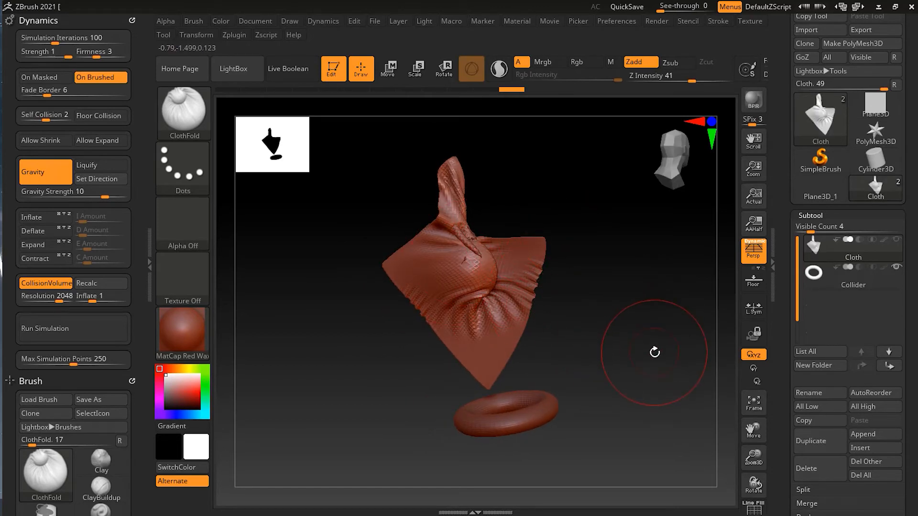
{"action": "key", "text": "ctrl"}
{"action": "key", "text": "ctrl+z"}
Draw a narrow vertical fold through the cloth's centre with a small ClothFold brush and undo it.
{"action": "mouse_move", "coordinate": [574, 335]}
{"action": "left_mouse_down"}
{"action": "mouse_move", "coordinate": [601, 345]}
{"action": "mouse_move", "coordinate": [604, 335]}
{"action": "left_mouse_up"}
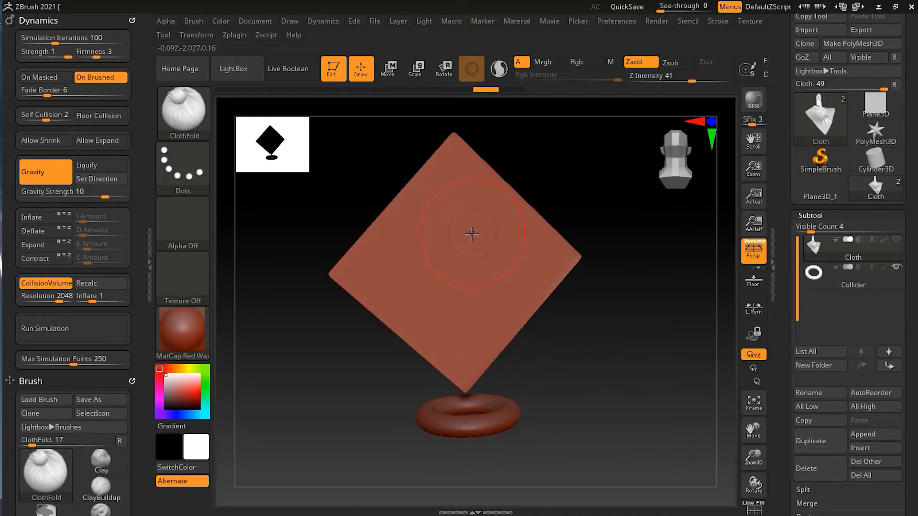
{"action": "left_click_drag", "start_coordinate": [472, 228], "coordinate": [462, 230]}
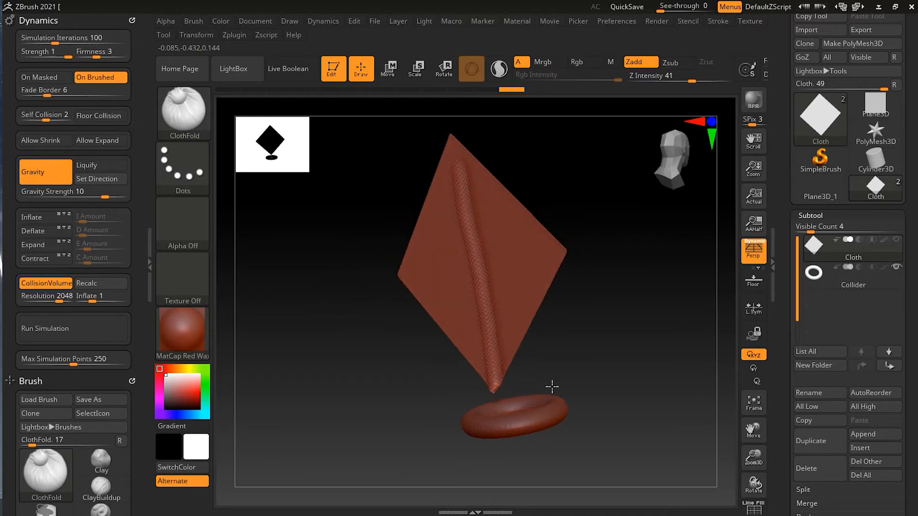
{"action": "key", "text": "ctrl"}
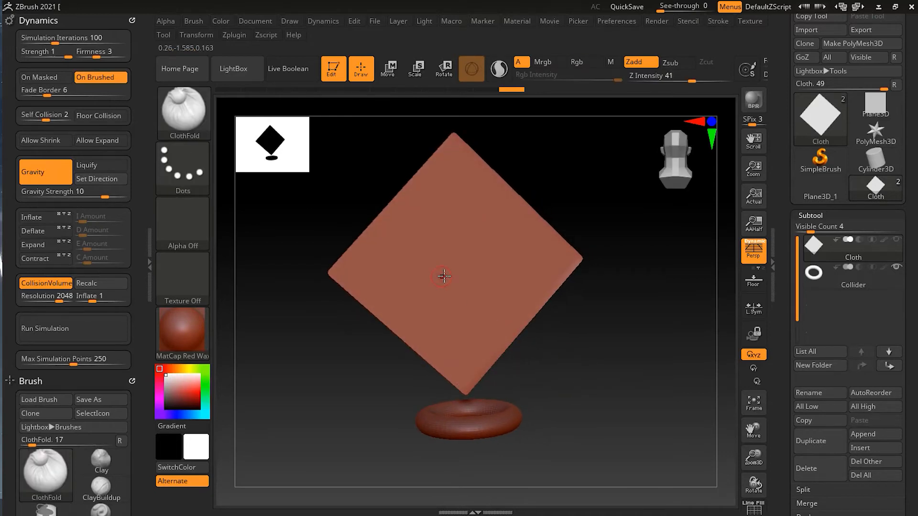
Draw a wider vertical fold from the cloth's top corner to its bottom corner with a larger ClothFold brush, and undo it.
{"action": "left_click_drag", "start_coordinate": [446, 277], "coordinate": [461, 277]}
{"action": "left_click_drag", "start_coordinate": [454, 167], "coordinate": [466, 383]}
{"action": "left_click_drag", "start_coordinate": [600, 364], "coordinate": [566, 371]}
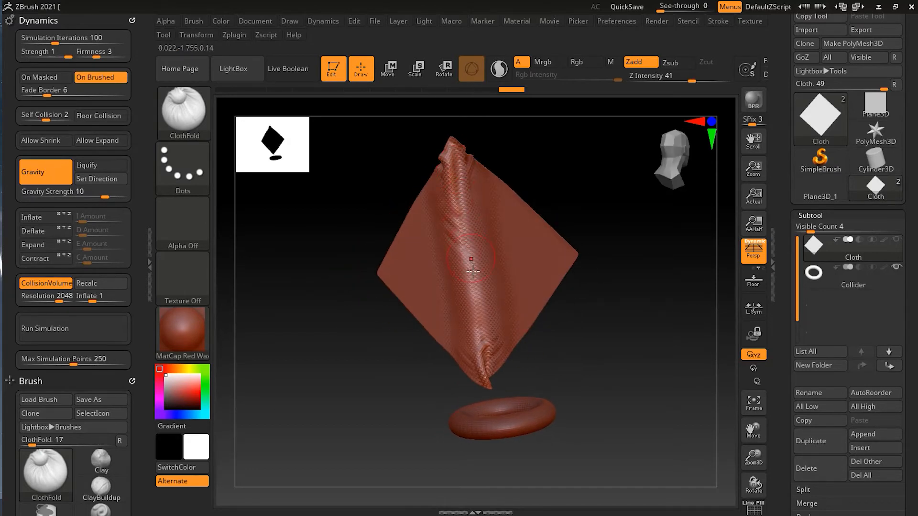
{"action": "left_click_drag", "start_coordinate": [517, 356], "coordinate": [601, 358], "text": "shift"}
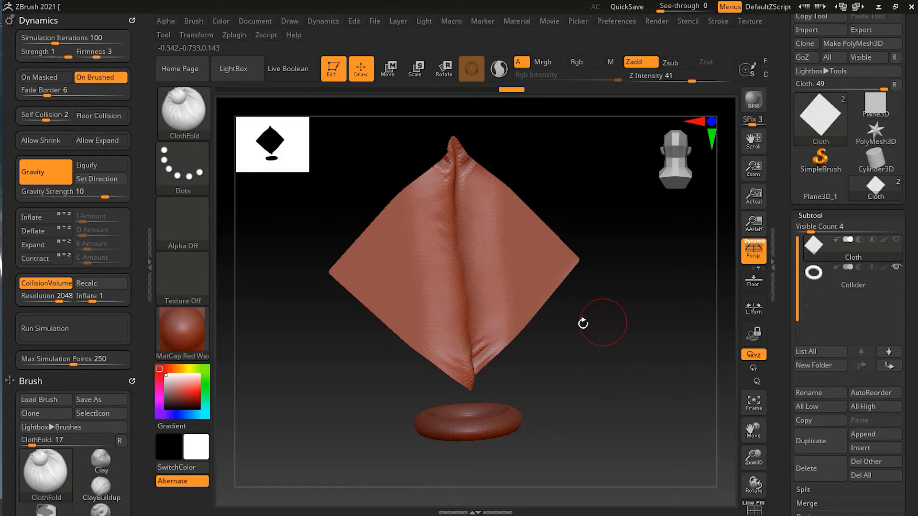
{"action": "key", "text": "ctrl+z"}
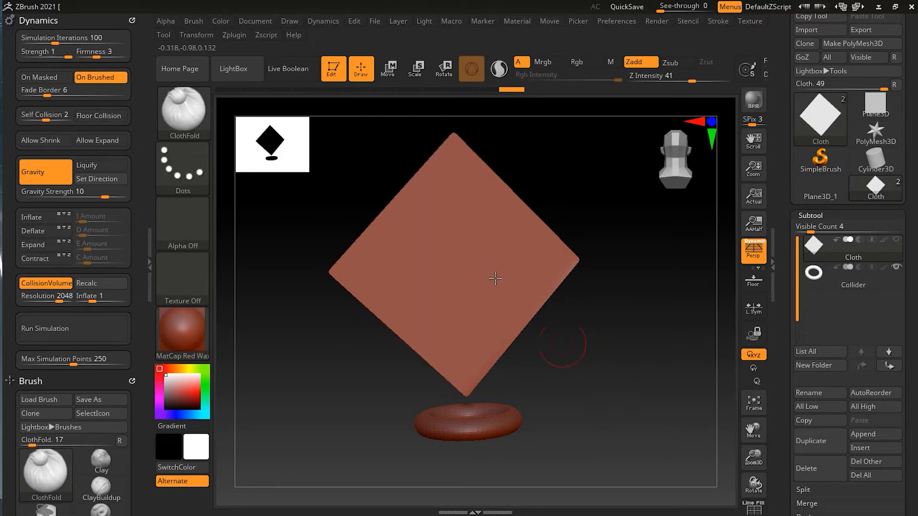
Enlarge the ClothFold brush further, gather a deep vertical crease through the cloth's centre, and undo it.
{"action": "left_click_drag", "start_coordinate": [467, 261], "coordinate": [479, 263]}
{"action": "mouse_move", "coordinate": [455, 156]}
{"action": "left_mouse_down"}
{"action": "mouse_move", "coordinate": [465, 243]}
{"action": "mouse_move", "coordinate": [463, 411]}
{"action": "left_mouse_up"}
{"action": "mouse_move", "coordinate": [552, 410]}
{"action": "left_mouse_down"}
{"action": "mouse_move", "coordinate": [558, 383]}
{"action": "mouse_move", "coordinate": [662, 381]}
{"action": "mouse_move", "coordinate": [549, 358]}
{"action": "left_mouse_up"}
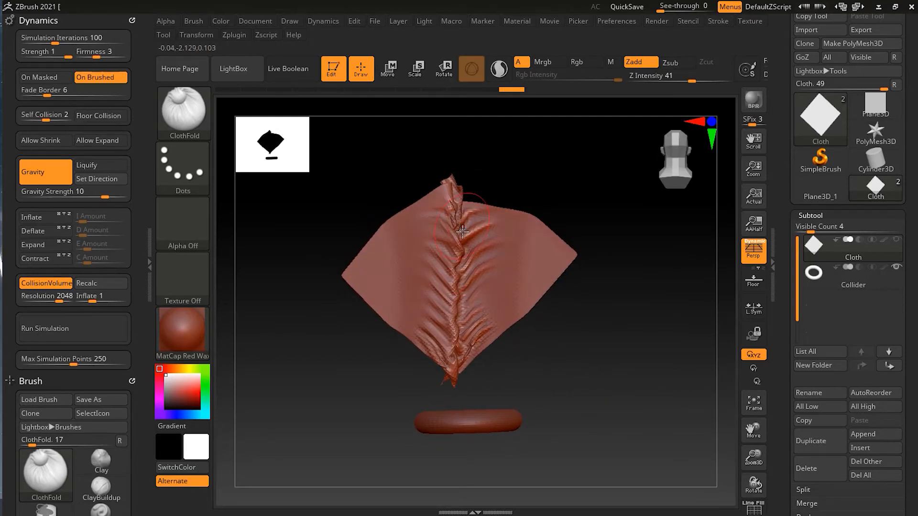
{"action": "key", "text": "ctrl+z"}
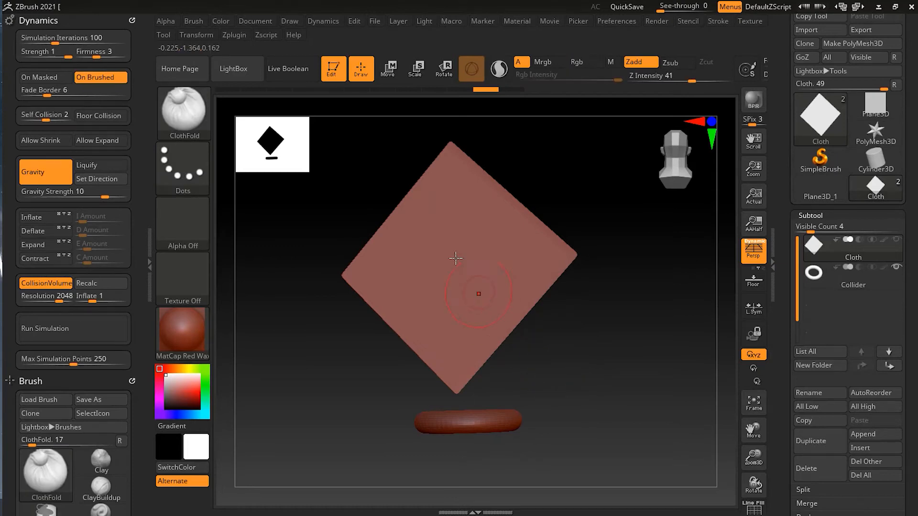
Repeat the vertical ClothFold crease from top to bottom corner, undo it, and inspect the flat cloth.
{"action": "mouse_move", "coordinate": [454, 173]}
{"action": "left_mouse_down"}
{"action": "mouse_move", "coordinate": [463, 343]}
{"action": "mouse_move", "coordinate": [455, 397]}
{"action": "left_mouse_up"}
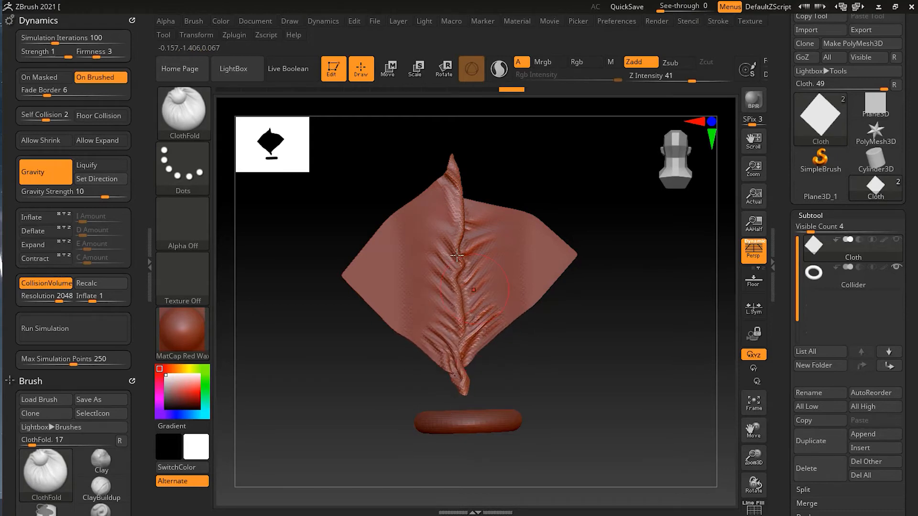
{"action": "key", "text": "ctrl"}
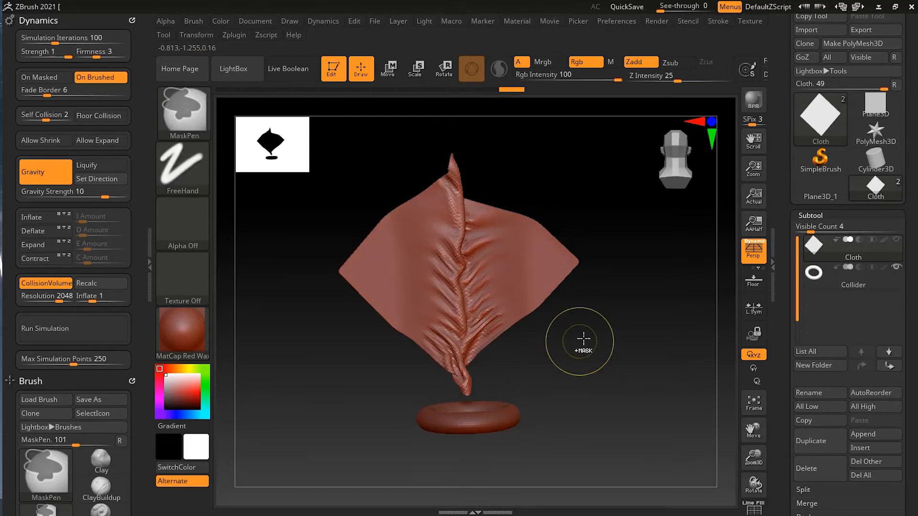
{"action": "key", "text": "ctrl+z"}
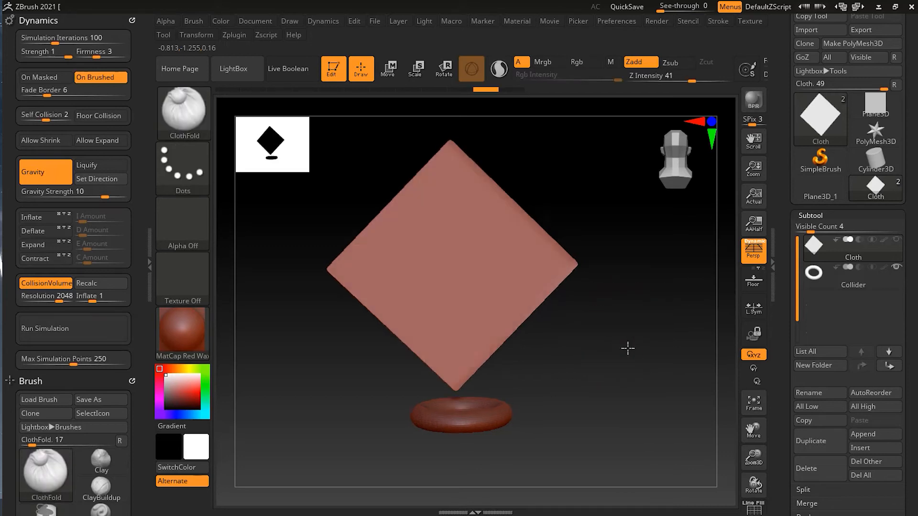
{"action": "left_click_drag", "start_coordinate": [626, 348], "coordinate": [652, 348]}
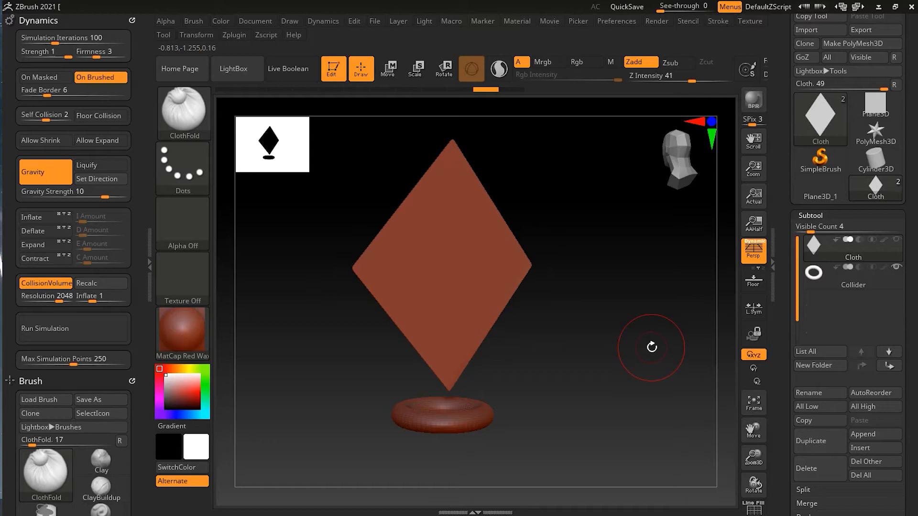
{"action": "left_click_drag", "start_coordinate": [572, 321], "coordinate": [622, 338]}
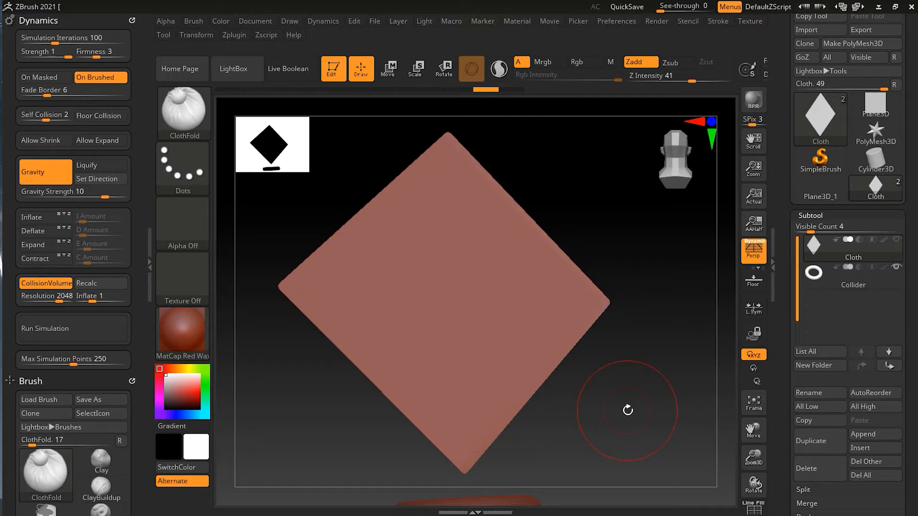
{"action": "left_click_drag", "start_coordinate": [637, 390], "coordinate": [605, 387], "text": "alt"}
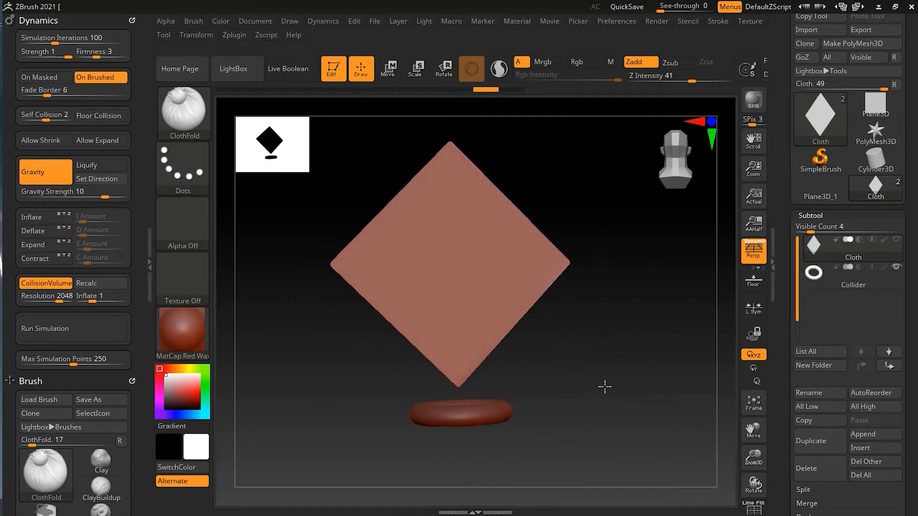
Mask the four corners of the flat cloth.
{"action": "left_click_drag", "start_coordinate": [600, 202], "coordinate": [582, 279]}
{"action": "left_click_drag", "start_coordinate": [422, 264], "coordinate": [489, 303], "text": "ctrl"}
{"action": "left_click_drag", "start_coordinate": [594, 331], "coordinate": [606, 244]}
{"action": "left_click_drag", "start_coordinate": [620, 305], "coordinate": [584, 356], "text": "ctrl"}
{"action": "left_click_drag", "start_coordinate": [320, 298], "coordinate": [353, 357], "text": "ctrl"}
{"action": "left_click_drag", "start_coordinate": [498, 451], "coordinate": [451, 448], "text": "ctrl"}
{"action": "mouse_move", "coordinate": [610, 241]}
{"action": "left_mouse_down"}
{"action": "mouse_move", "coordinate": [613, 369]}
{"action": "mouse_move", "coordinate": [608, 252]}
{"action": "left_mouse_up"}
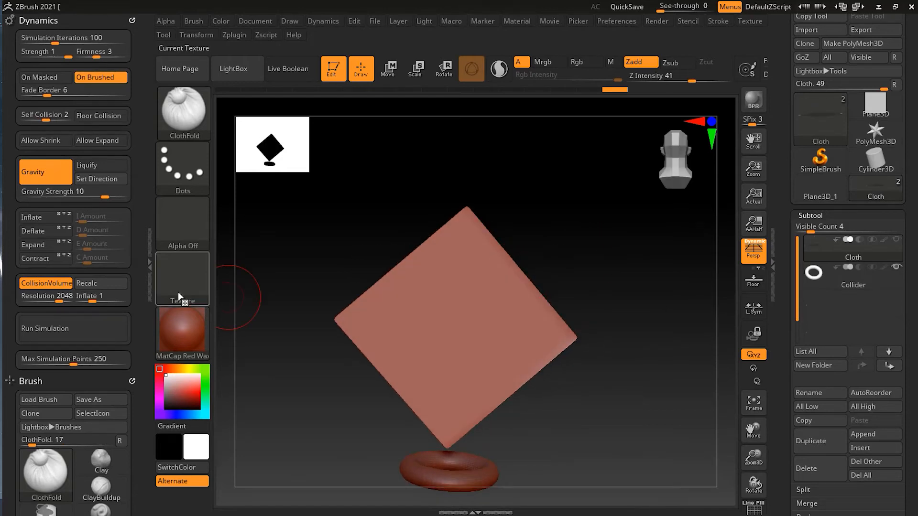
Run the cloth simulation once without and once with the masked corners, undoing each run.
{"action": "left_click", "coordinate": [110, 331]}
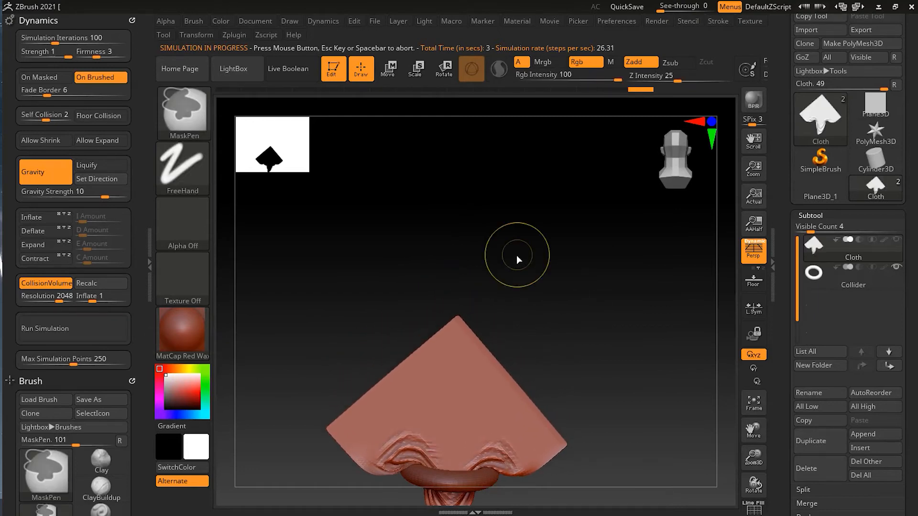
{"action": "key", "text": "ctrl+z"}
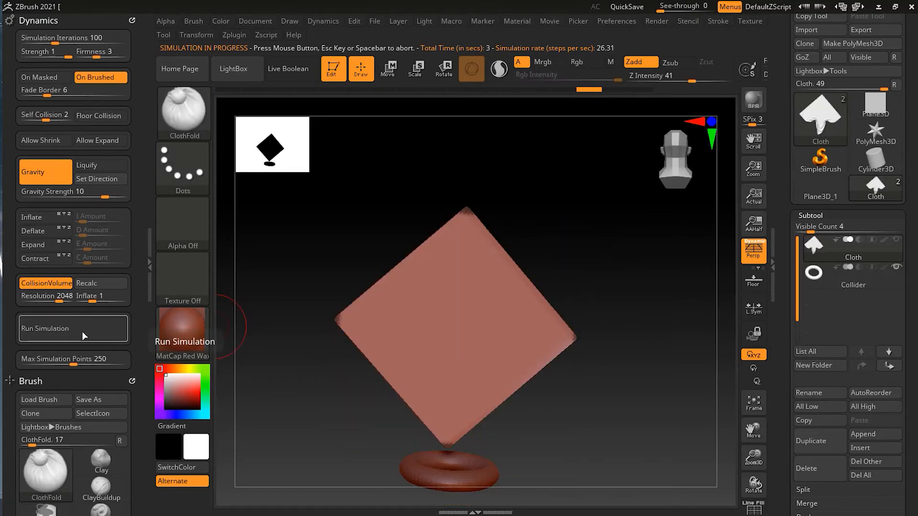
{"action": "left_click", "coordinate": [82, 332]}
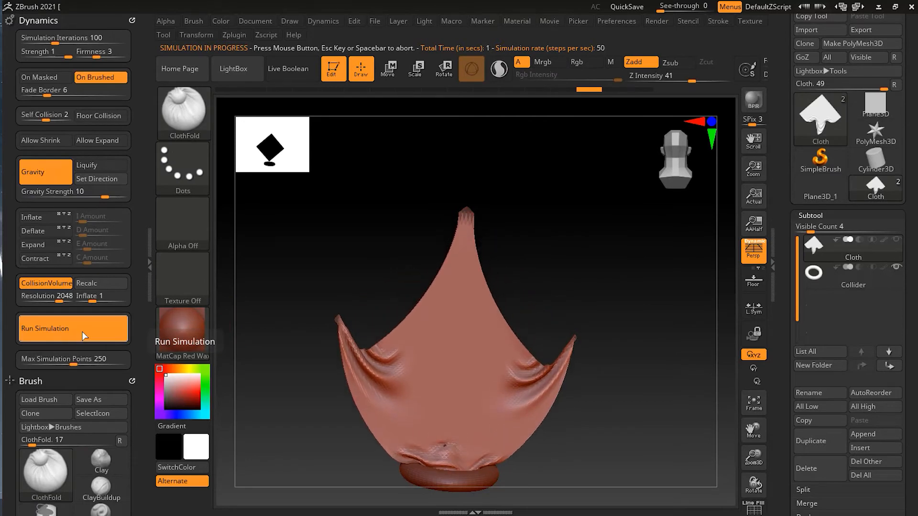
{"action": "key", "text": "ctrl+z"}
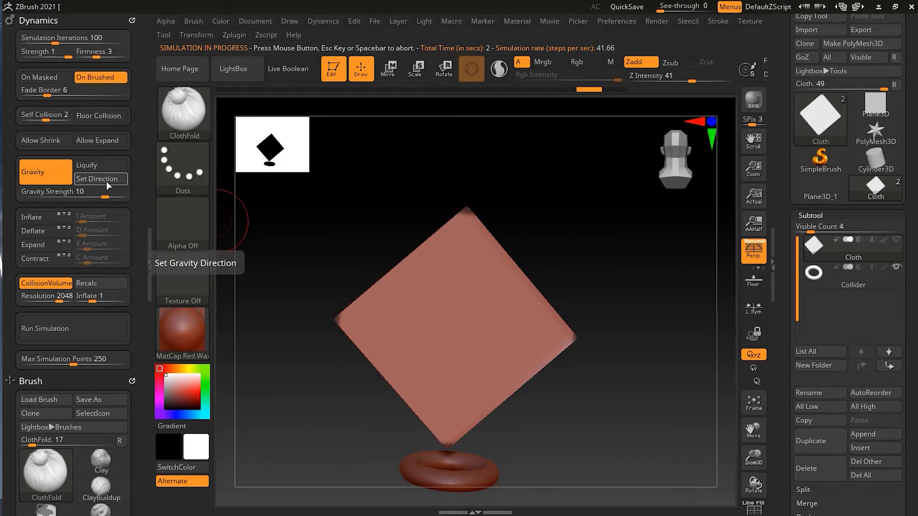
Set the gravity direction from a view straight down onto the ring, and run the simulation to billow the cloth.
{"action": "left_click_drag", "start_coordinate": [580, 199], "coordinate": [552, 327]}
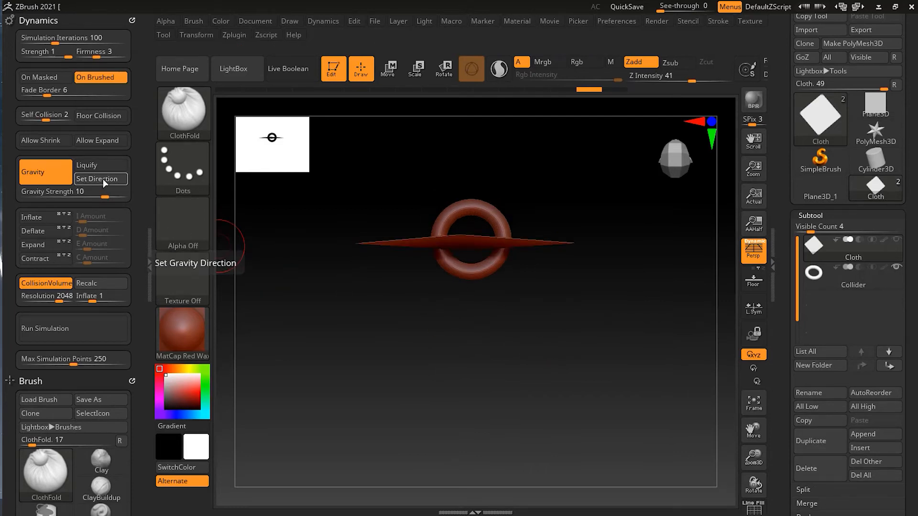
{"action": "left_click", "coordinate": [81, 329]}
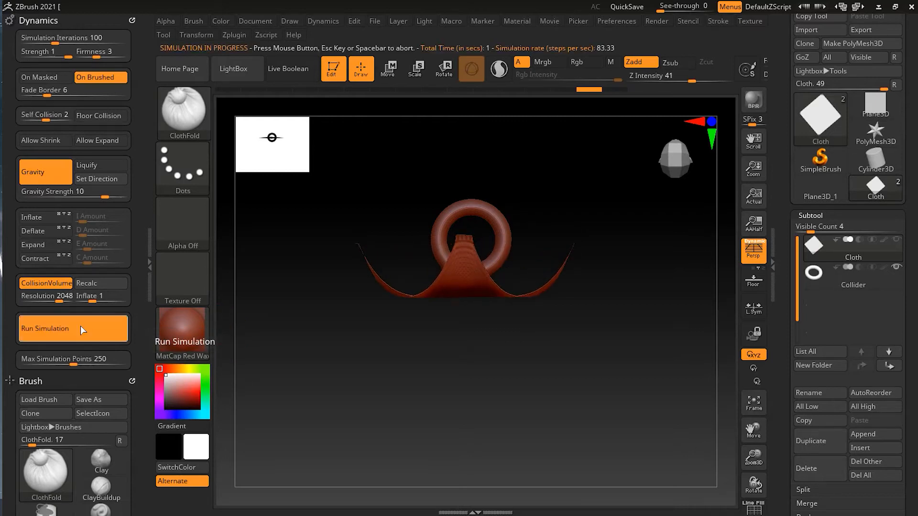
{"action": "left_click_drag", "start_coordinate": [533, 403], "coordinate": [533, 281]}
{"action": "left_click_drag", "start_coordinate": [368, 414], "coordinate": [365, 404]}
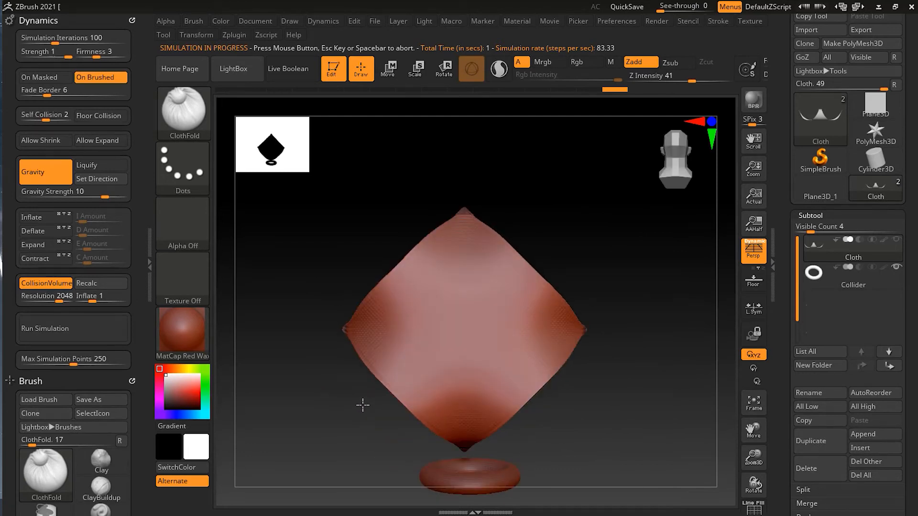
Set the gravity direction again from the adjusted view and rerun the simulation to billow the corner-masked cloth.
{"action": "left_click_drag", "start_coordinate": [98, 179], "coordinate": [626, 427]}
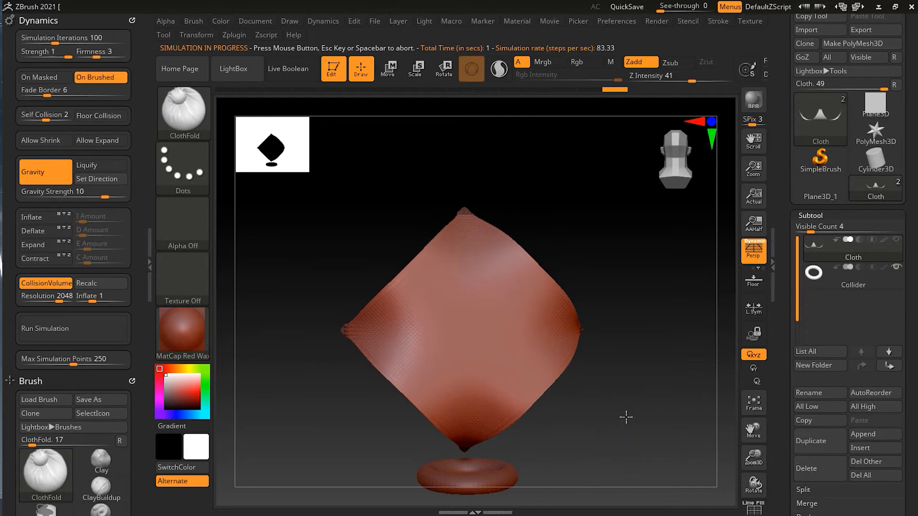
{"action": "left_click", "coordinate": [78, 328]}
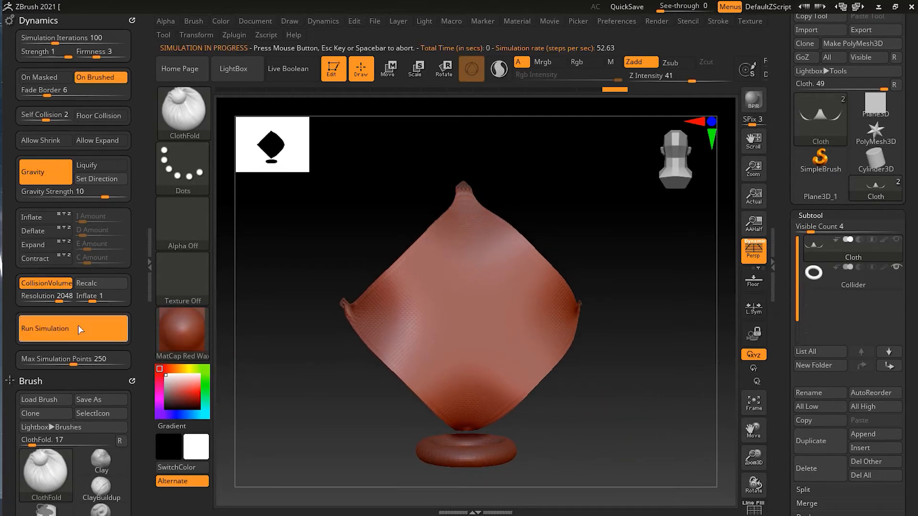
{"action": "mouse_move", "coordinate": [604, 395]}
{"action": "left_mouse_down"}
{"action": "mouse_move", "coordinate": [635, 375]}
{"action": "mouse_move", "coordinate": [608, 342]}
{"action": "mouse_move", "coordinate": [629, 365]}
{"action": "mouse_move", "coordinate": [602, 368]}
{"action": "left_mouse_up"}
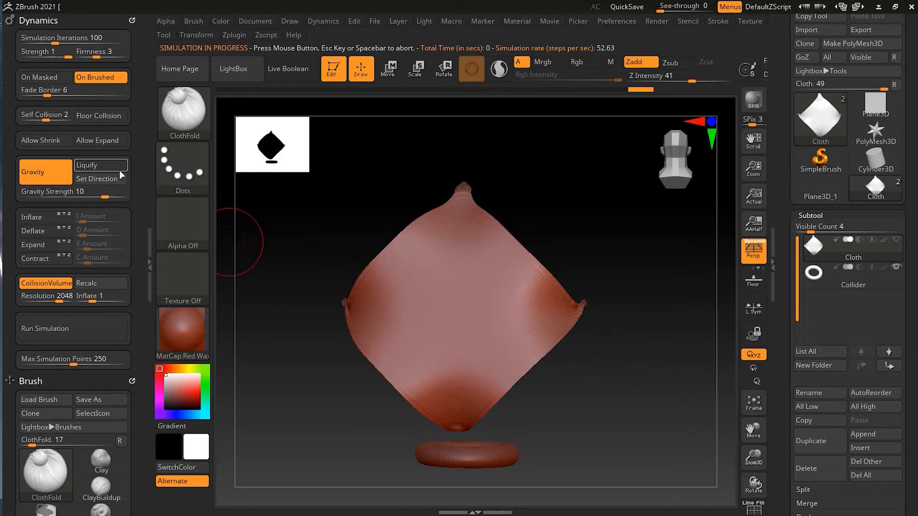
{"action": "left_click", "coordinate": [97, 178]}
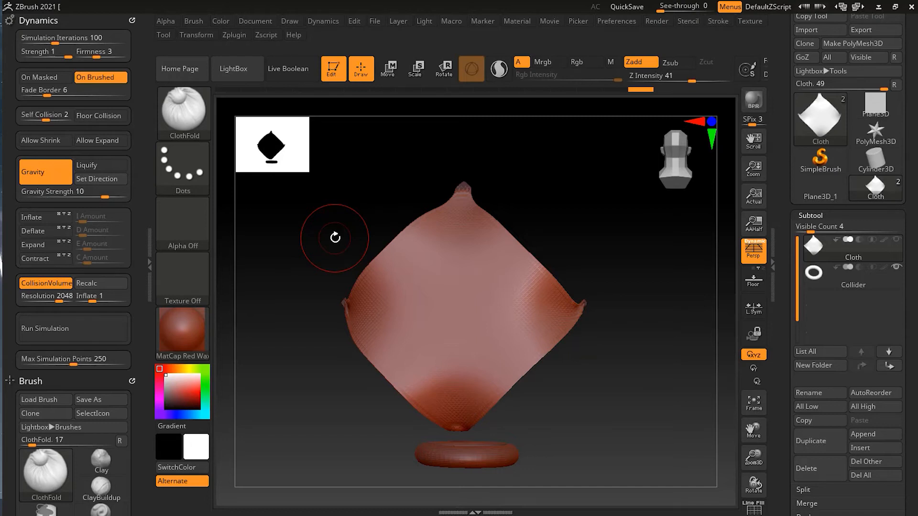
Choose the ClothDimple brush, press a dimple into the centre of the billowed cloth, and undo it.
{"action": "key", "text": "b"}
{"action": "key", "text": "c"}
{"action": "key", "text": "d"}
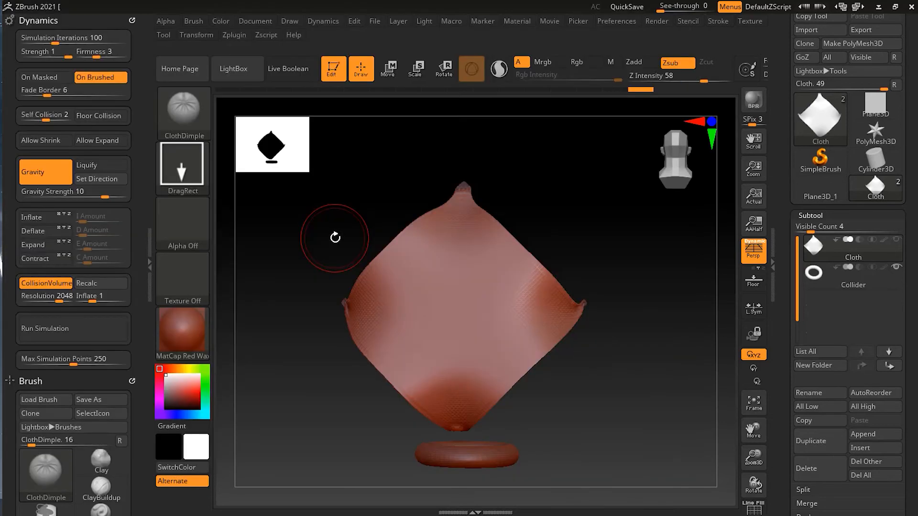
{"action": "left_click_drag", "start_coordinate": [342, 234], "coordinate": [666, 328]}
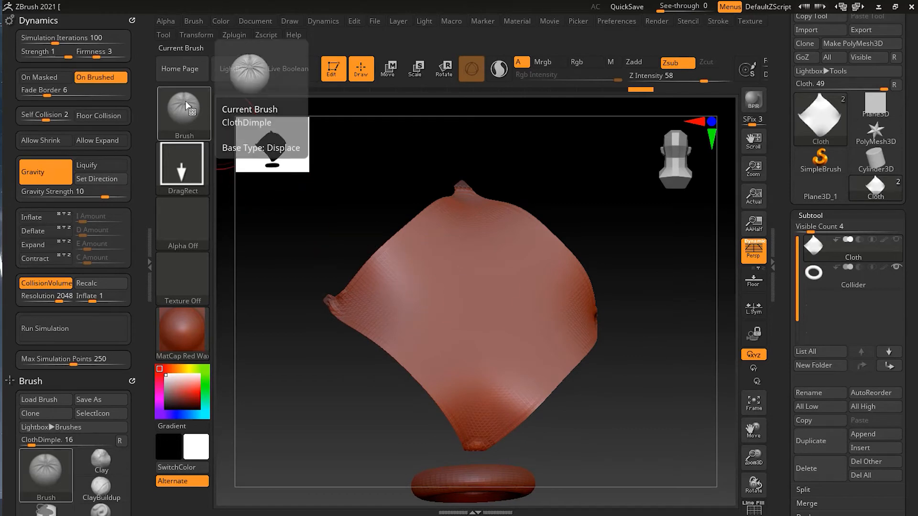
{"action": "left_click", "coordinate": [486, 291]}
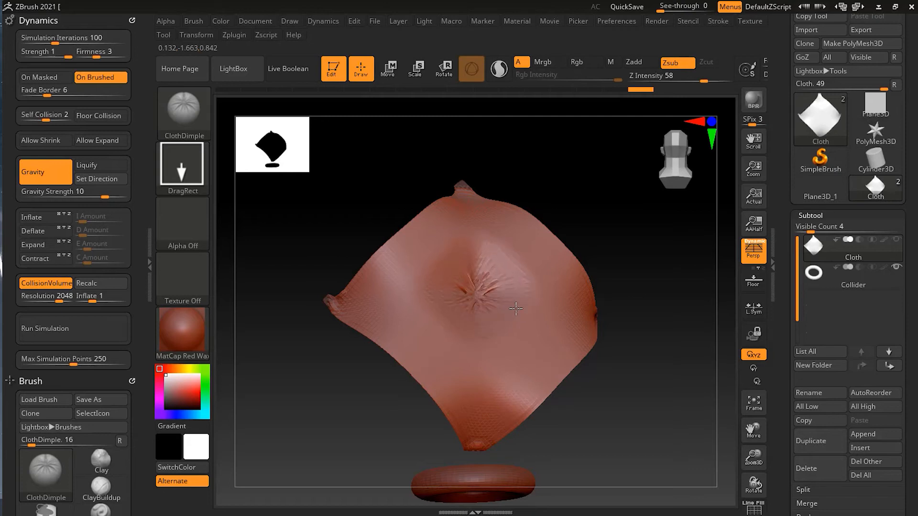
{"action": "mouse_move", "coordinate": [636, 258]}
{"action": "left_mouse_down"}
{"action": "mouse_move", "coordinate": [606, 266]}
{"action": "mouse_move", "coordinate": [627, 277]}
{"action": "mouse_move", "coordinate": [619, 242]}
{"action": "mouse_move", "coordinate": [637, 255]}
{"action": "left_mouse_up"}
{"action": "key", "text": "ctrl+z"}
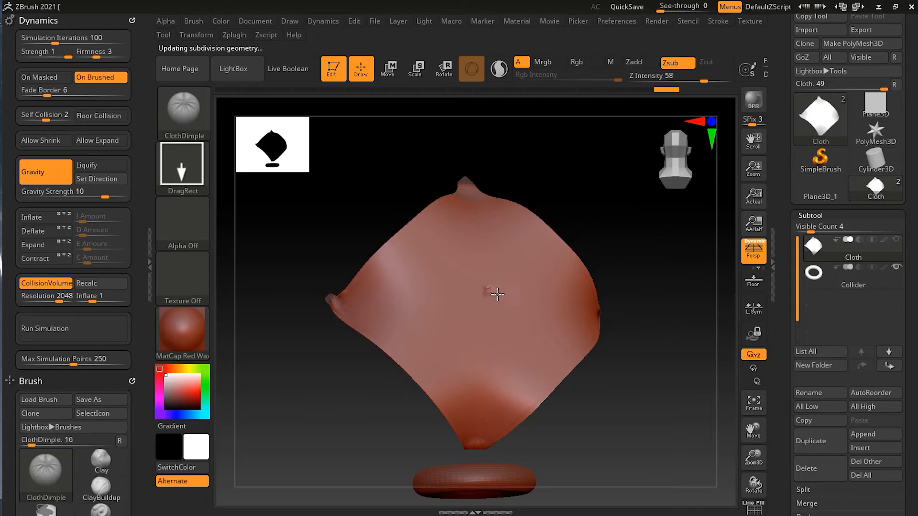
Pull a large ClothDimple dimple into the cloth's centre, inspect its radial folds, and undo it.
{"action": "left_click_drag", "start_coordinate": [540, 312], "coordinate": [615, 239]}
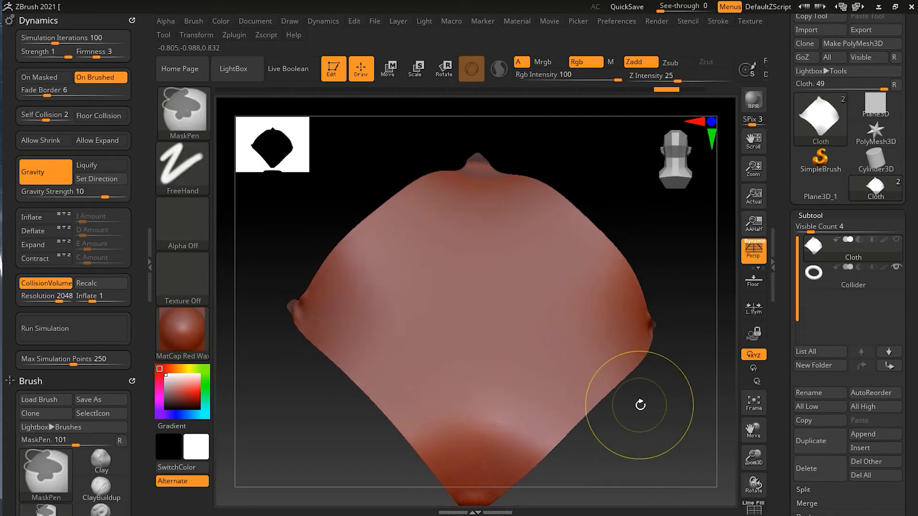
{"action": "key", "text": "shift"}
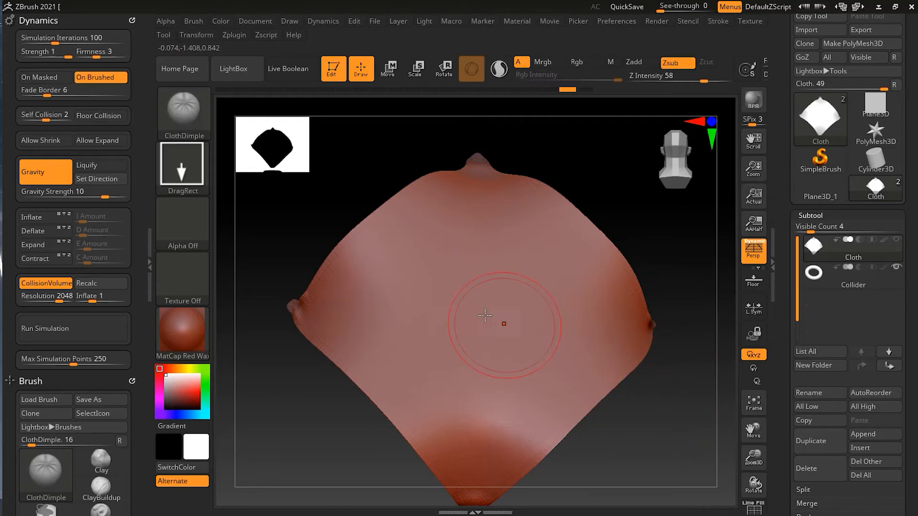
{"action": "left_click_drag", "start_coordinate": [471, 315], "coordinate": [536, 376]}
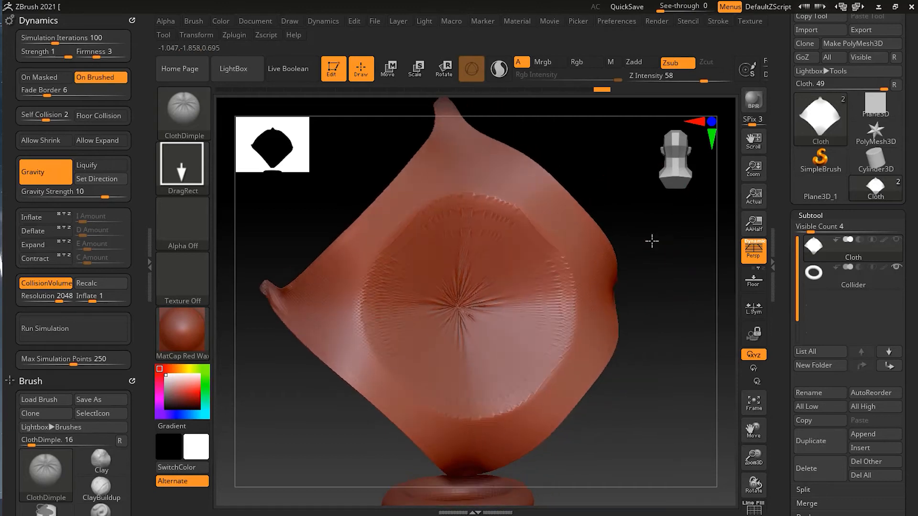
{"action": "key", "text": "ctrl"}
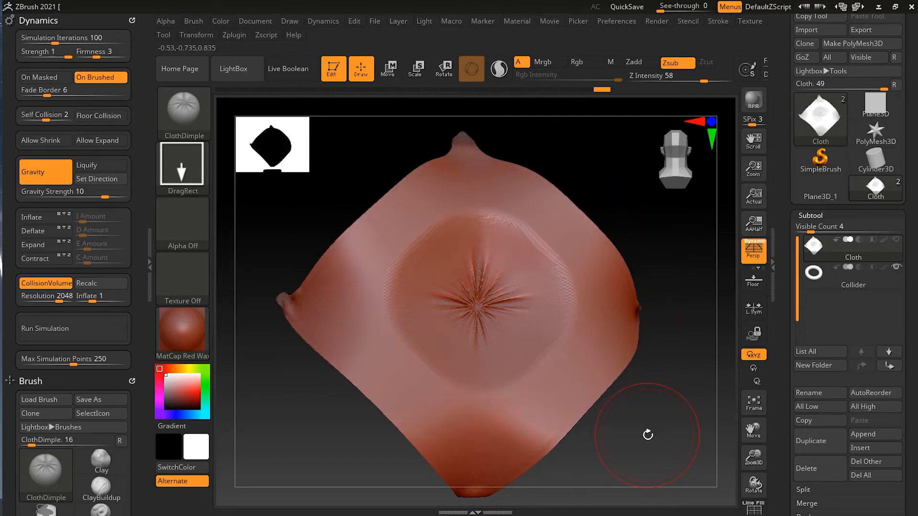
{"action": "key", "text": "ctrl+z"}
Switch the ClothDimple stroke to Dots and try it at the centre of the cloth.
{"action": "left_click", "coordinate": [182, 166]}
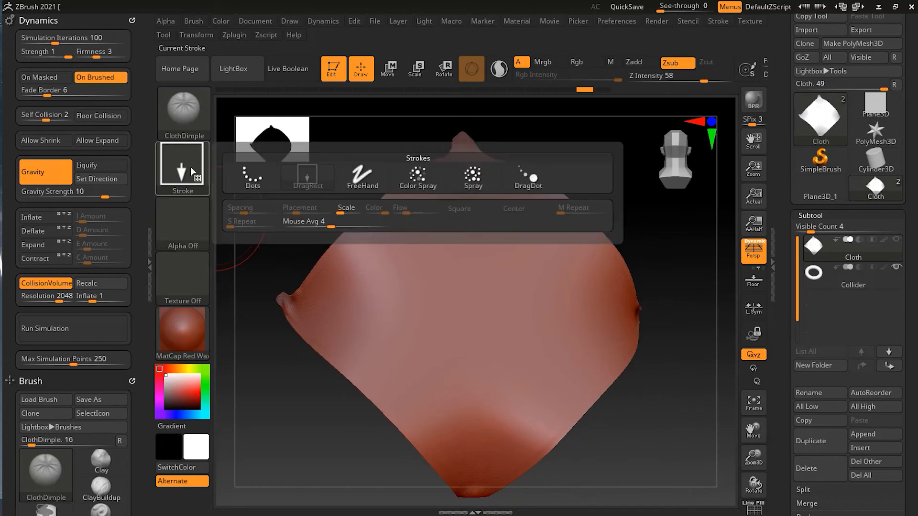
{"action": "left_click", "coordinate": [246, 183]}
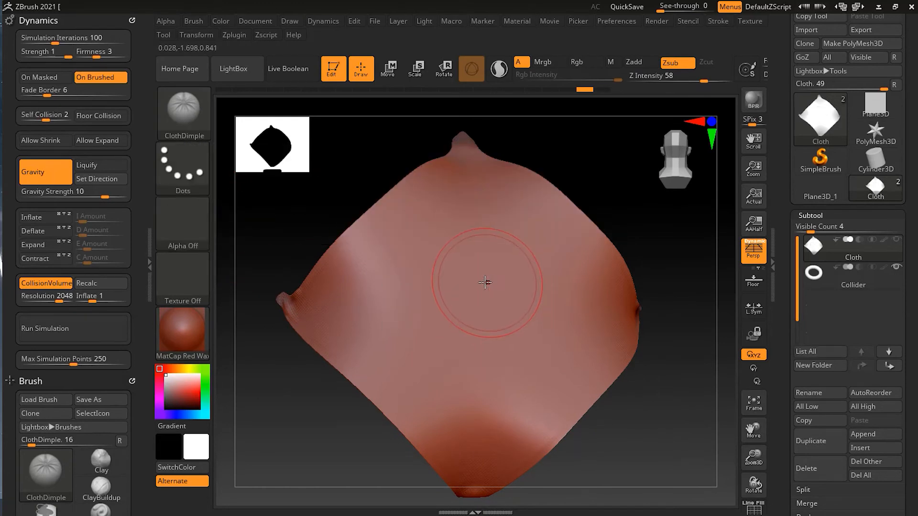
{"action": "left_click", "coordinate": [497, 302]}
{"action": "left_click_drag", "start_coordinate": [500, 305], "coordinate": [499, 311]}
{"action": "mouse_move", "coordinate": [646, 418]}
{"action": "left_mouse_down"}
{"action": "mouse_move", "coordinate": [687, 416]}
{"action": "mouse_move", "coordinate": [675, 352]}
{"action": "mouse_move", "coordinate": [646, 334]}
{"action": "mouse_move", "coordinate": [682, 373]}
{"action": "mouse_move", "coordinate": [676, 385]}
{"action": "mouse_move", "coordinate": [653, 293]}
{"action": "mouse_move", "coordinate": [598, 277]}
{"action": "left_mouse_up"}
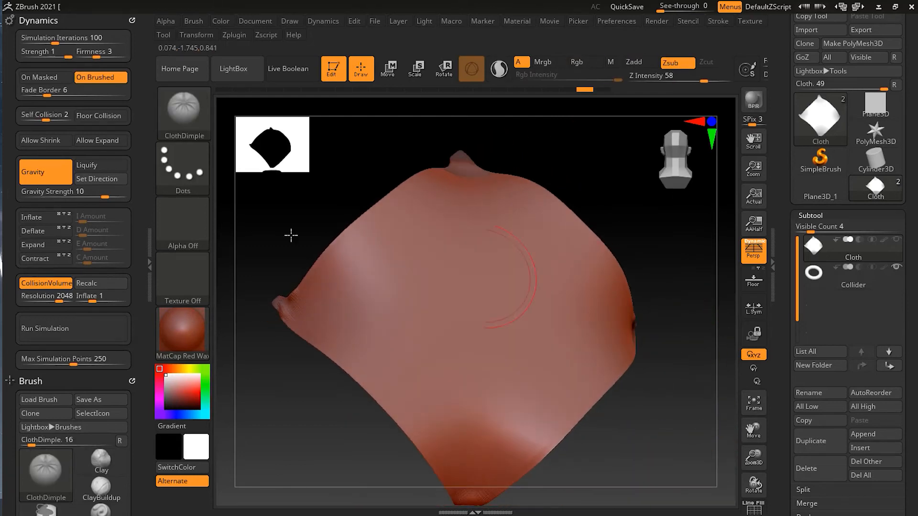
Try the Spray stroke with ClothDimple on the cloth, and undo the resulting deformation.
{"action": "left_click", "coordinate": [183, 170]}
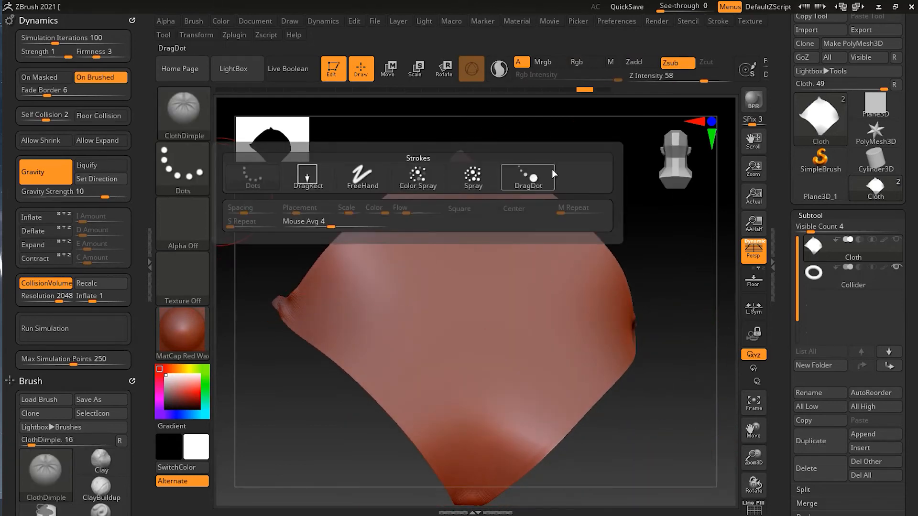
{"action": "left_click", "coordinate": [418, 176]}
{"action": "left_click", "coordinate": [182, 169]}
{"action": "left_click", "coordinate": [473, 177]}
{"action": "left_click", "coordinate": [456, 285]}
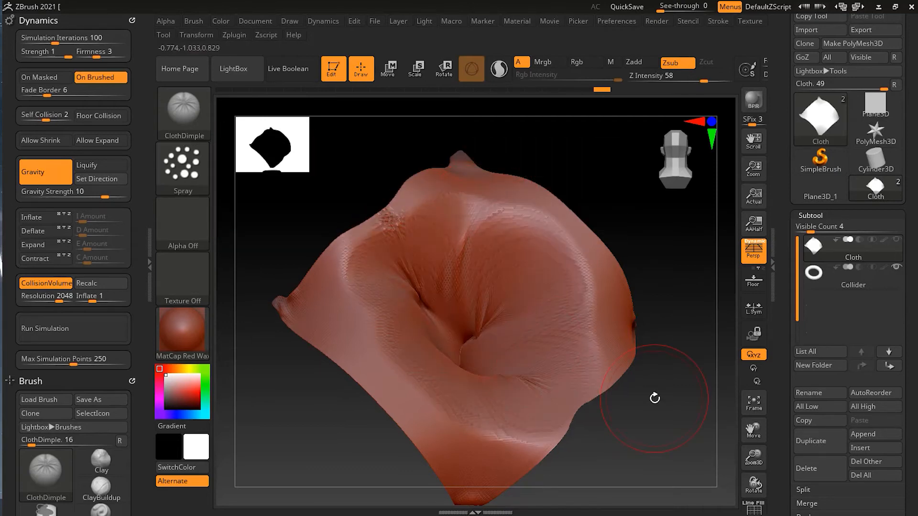
{"action": "key", "text": "ctrl+z"}
Return the stroke to DragRect, pull a radial dimple into the cloth's centre, and undo it.
{"action": "left_click", "coordinate": [183, 170]}
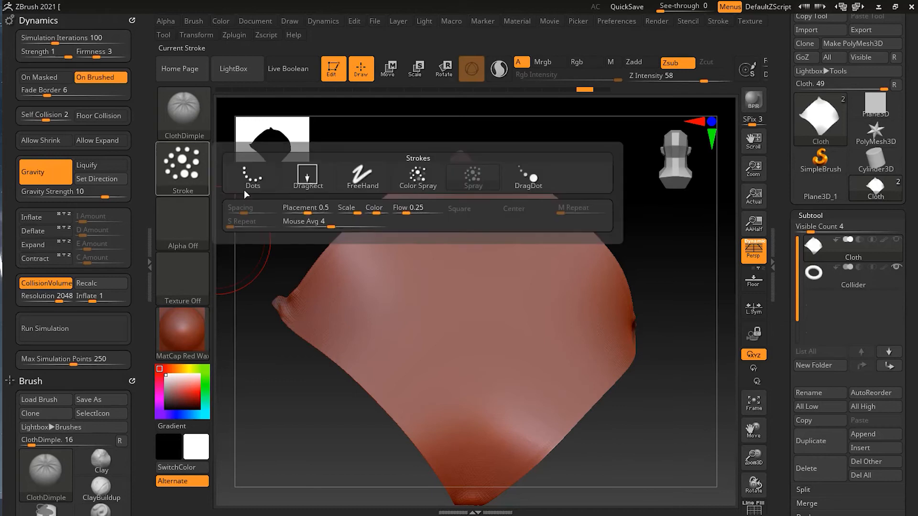
{"action": "left_click", "coordinate": [283, 176]}
{"action": "mouse_move", "coordinate": [475, 289]}
{"action": "left_mouse_down"}
{"action": "mouse_move", "coordinate": [511, 337]}
{"action": "mouse_move", "coordinate": [458, 351]}
{"action": "mouse_move", "coordinate": [491, 336]}
{"action": "mouse_move", "coordinate": [461, 326]}
{"action": "mouse_move", "coordinate": [497, 332]}
{"action": "mouse_move", "coordinate": [514, 348]}
{"action": "mouse_move", "coordinate": [502, 326]}
{"action": "mouse_move", "coordinate": [488, 325]}
{"action": "mouse_move", "coordinate": [479, 345]}
{"action": "left_mouse_up"}
{"action": "mouse_move", "coordinate": [619, 221]}
{"action": "left_mouse_down"}
{"action": "mouse_move", "coordinate": [633, 242]}
{"action": "mouse_move", "coordinate": [644, 222]}
{"action": "mouse_move", "coordinate": [605, 216]}
{"action": "mouse_move", "coordinate": [645, 205]}
{"action": "left_mouse_up"}
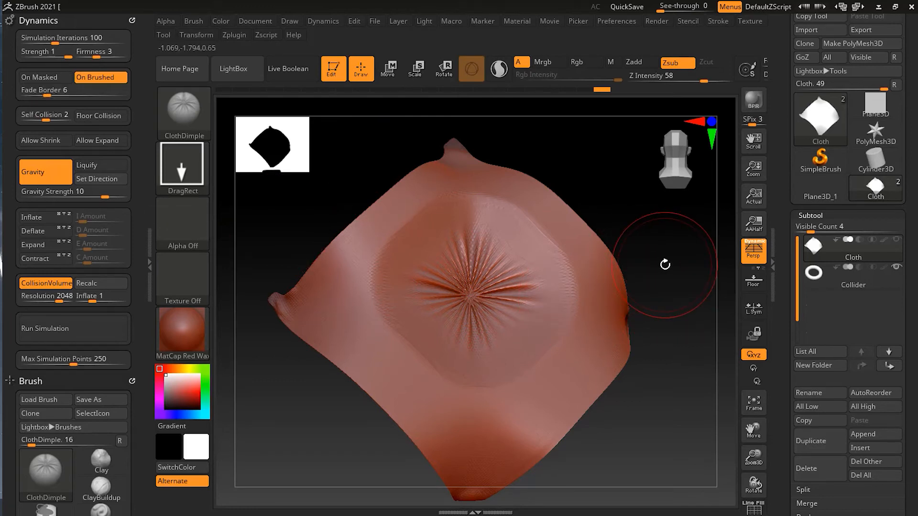
{"action": "key", "text": "ctrl+z"}
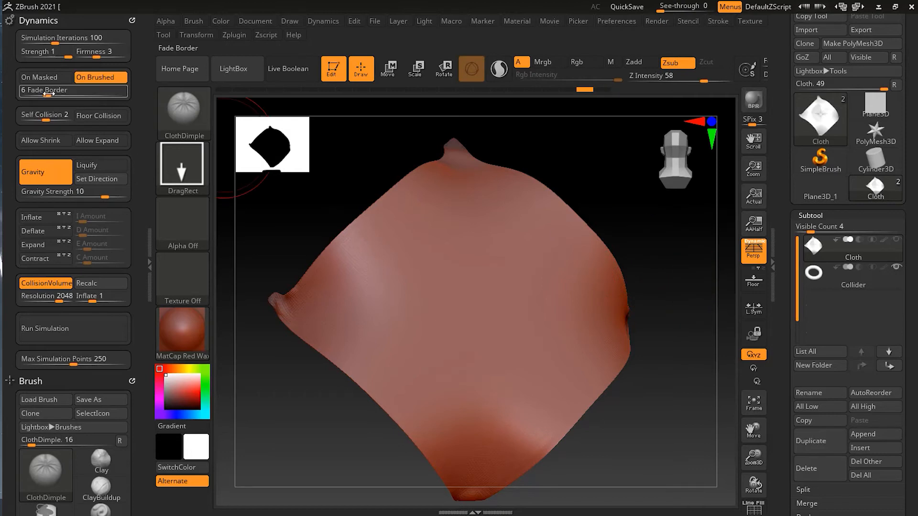
Set Fade Border to 15 and pull two test dimples into the cloth's centre, undoing each.
{"action": "left_click", "coordinate": [49, 93]}
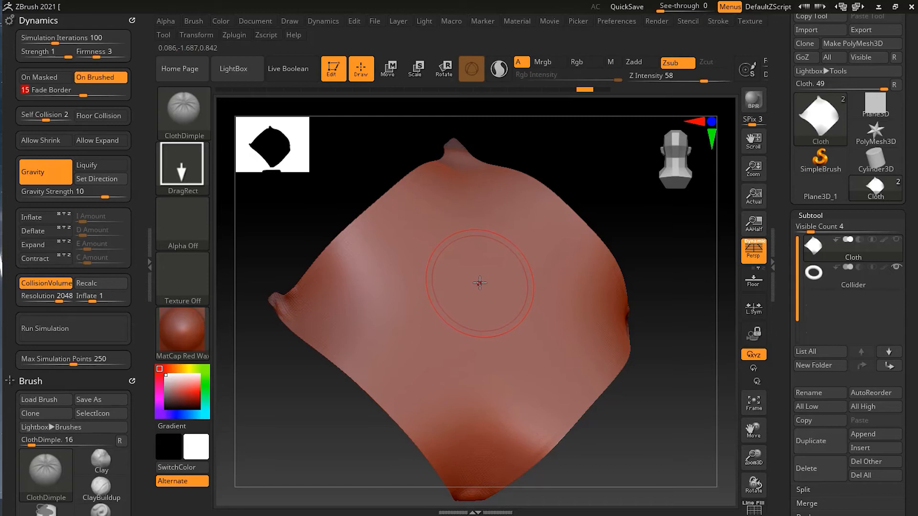
{"action": "left_click_drag", "start_coordinate": [482, 283], "coordinate": [564, 340]}
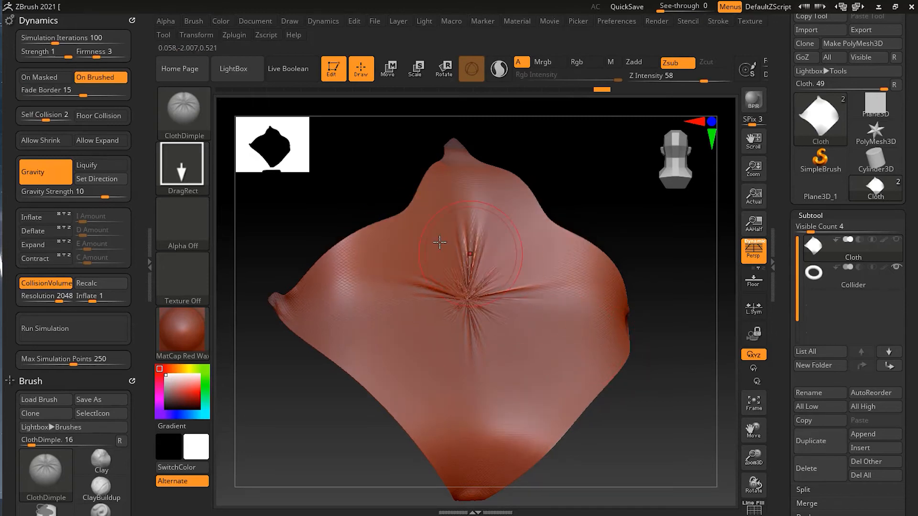
{"action": "key", "text": "ctrl+z"}
{"action": "left_click_drag", "start_coordinate": [489, 302], "coordinate": [527, 339]}
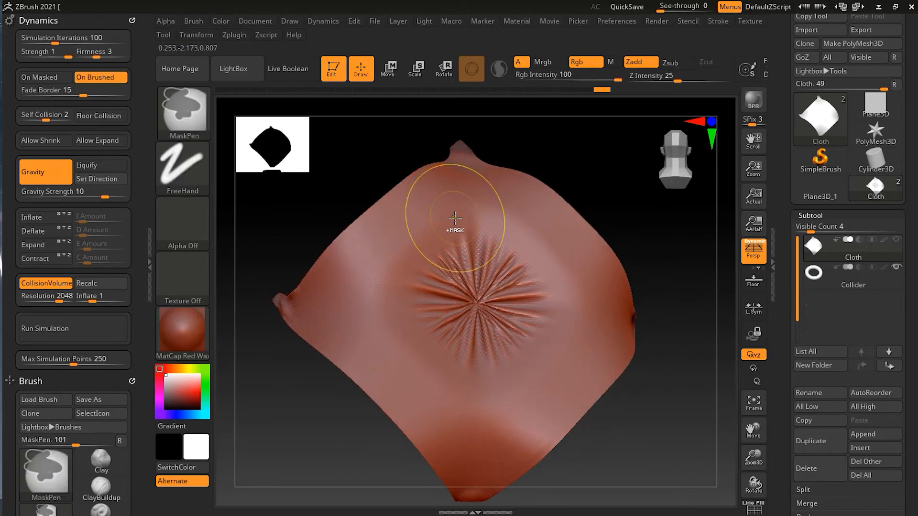
{"action": "key", "text": "ctrl+z"}
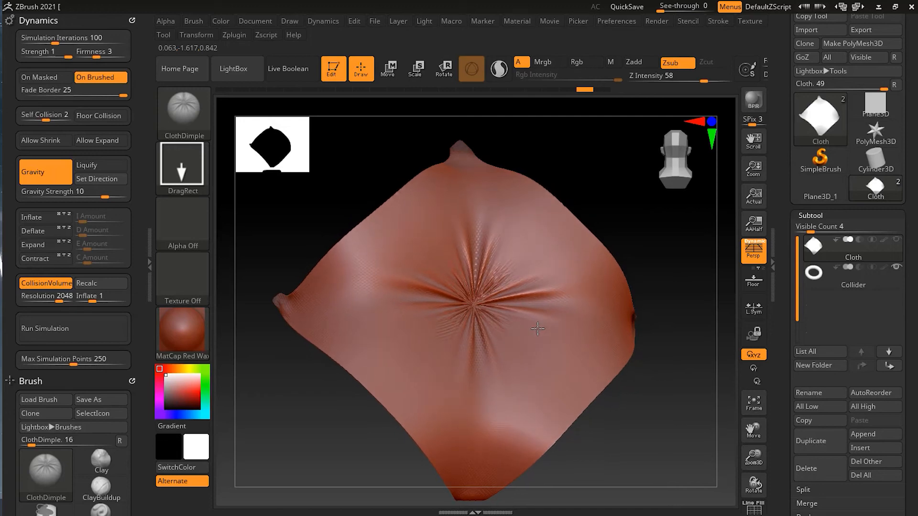
Compare ClothDimple dimples in the cloth's centre with Fade Border at 25 and back at 6, undoing each.
{"action": "mouse_move", "coordinate": [687, 292]}
{"action": "left_mouse_down"}
{"action": "mouse_move", "coordinate": [668, 229]}
{"action": "mouse_move", "coordinate": [656, 296]}
{"action": "mouse_move", "coordinate": [698, 306]}
{"action": "mouse_move", "coordinate": [750, 273]}
{"action": "mouse_move", "coordinate": [672, 249]}
{"action": "mouse_move", "coordinate": [646, 153]}
{"action": "mouse_move", "coordinate": [636, 164]}
{"action": "left_mouse_up"}
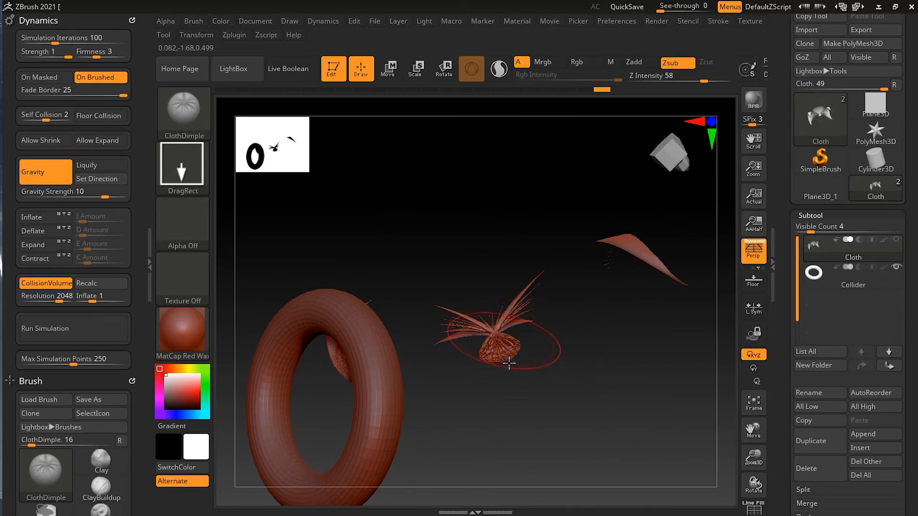
{"action": "left_click_drag", "start_coordinate": [587, 344], "coordinate": [629, 401]}
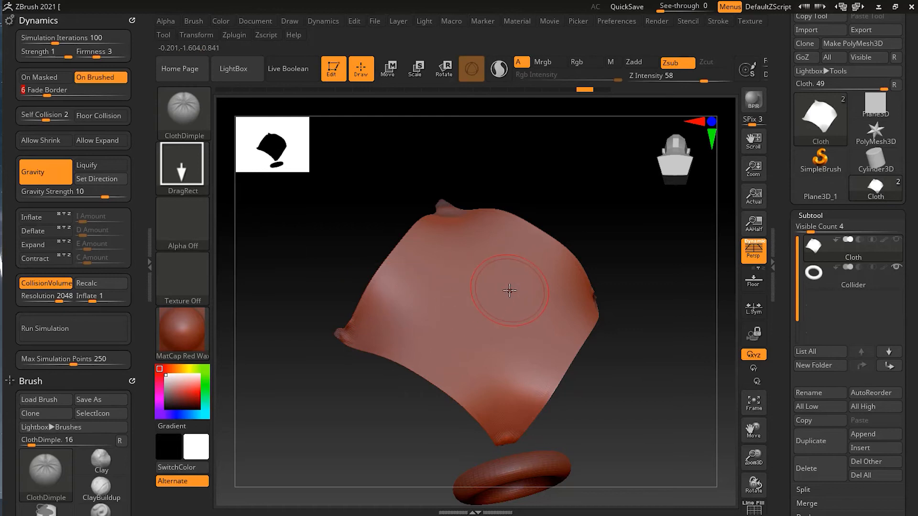
{"action": "left_click_drag", "start_coordinate": [496, 290], "coordinate": [528, 309]}
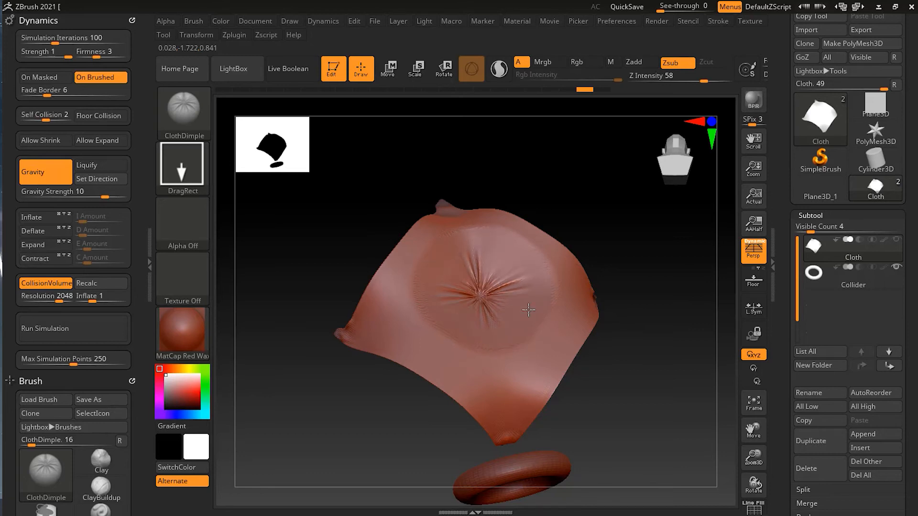
{"action": "left_click_drag", "start_coordinate": [619, 268], "coordinate": [635, 283]}
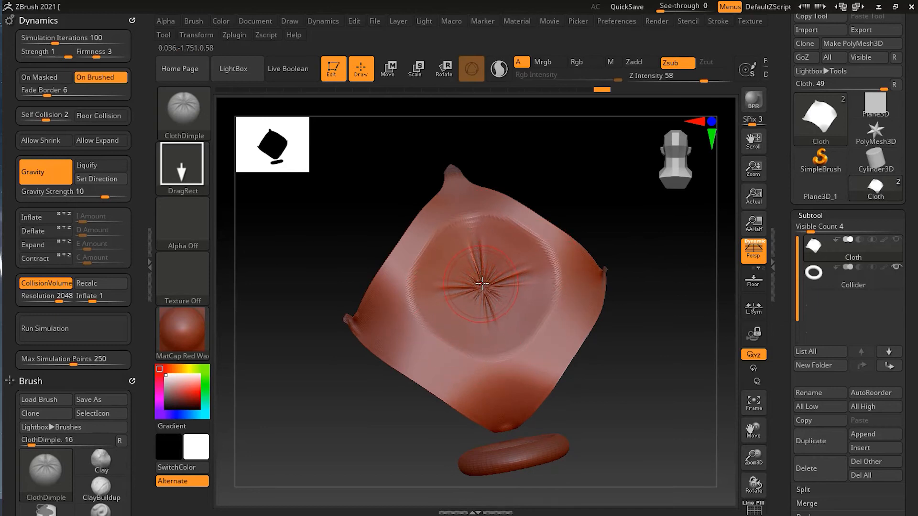
{"action": "key", "text": "ctrl+z"}
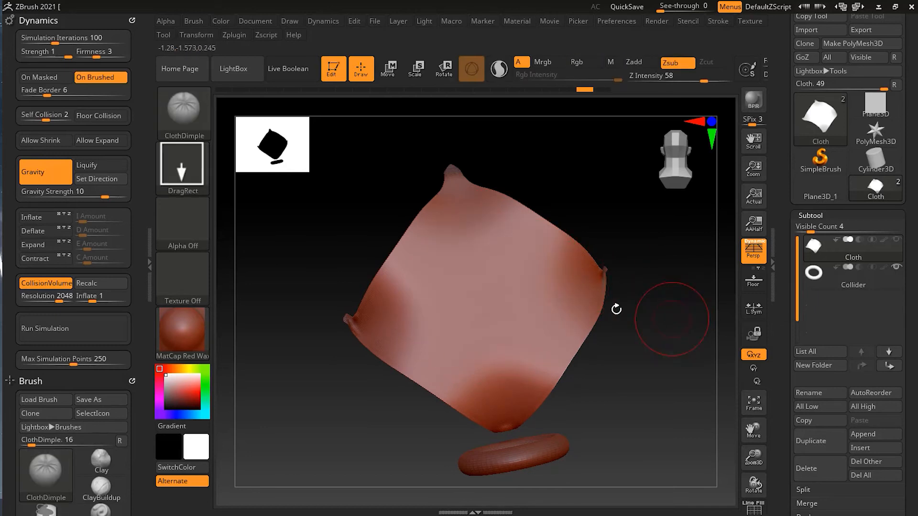
Turn off On Brushed, pull a ClothDimple dimple into the cloth's centre to inspect its effect, and undo it.
{"action": "left_click", "coordinate": [110, 79]}
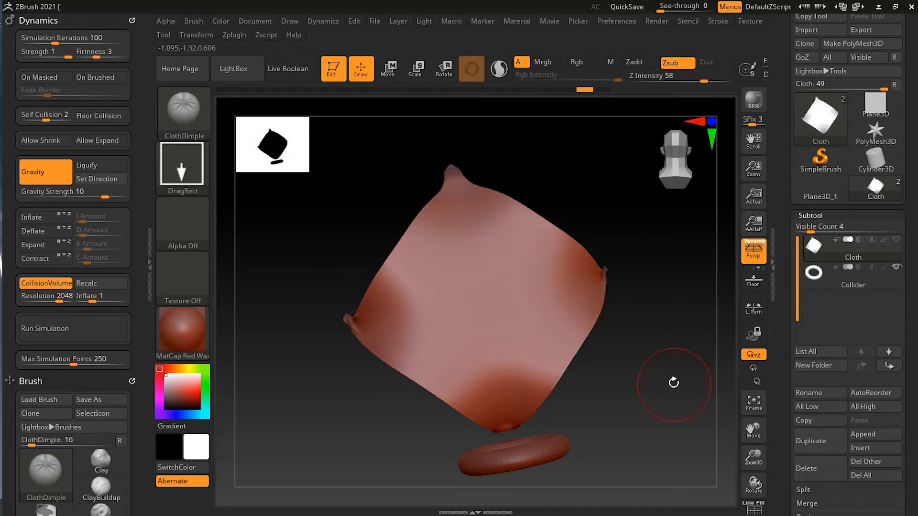
{"action": "left_click", "coordinate": [651, 332]}
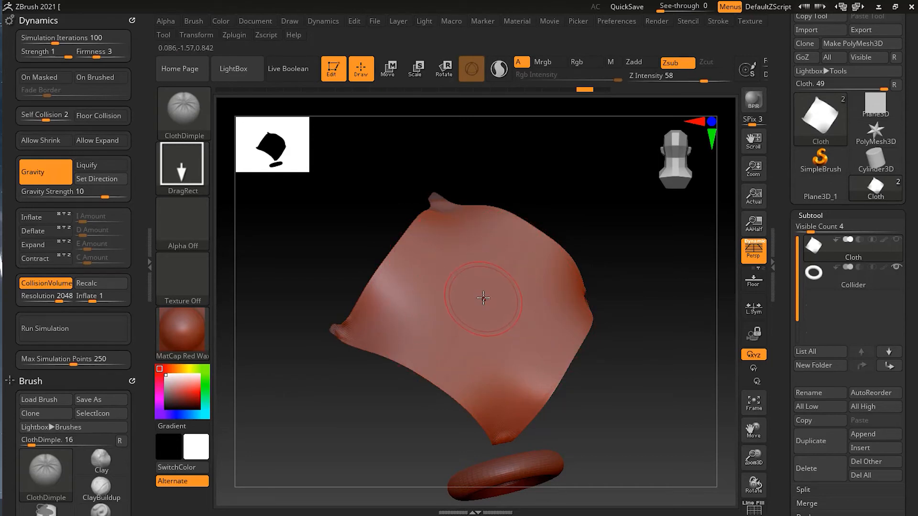
{"action": "left_click_drag", "start_coordinate": [505, 306], "coordinate": [532, 326]}
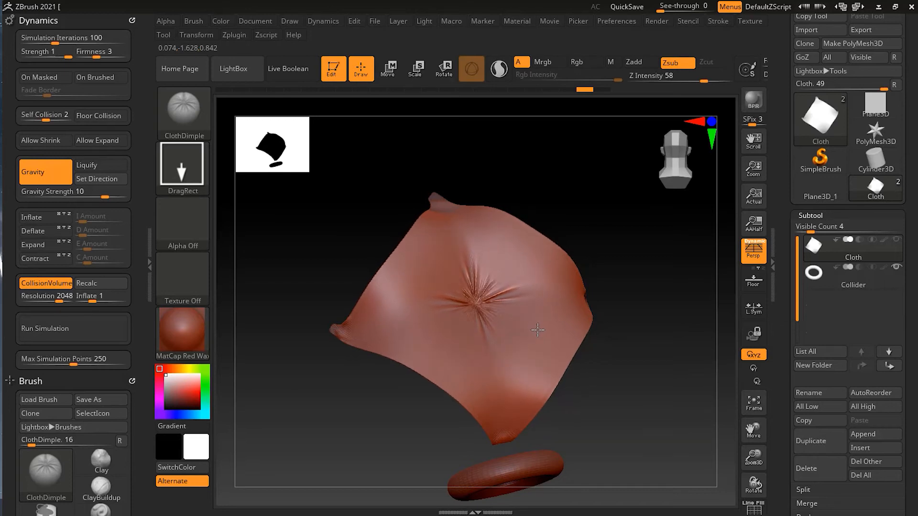
{"action": "left_click_drag", "start_coordinate": [667, 349], "coordinate": [649, 364]}
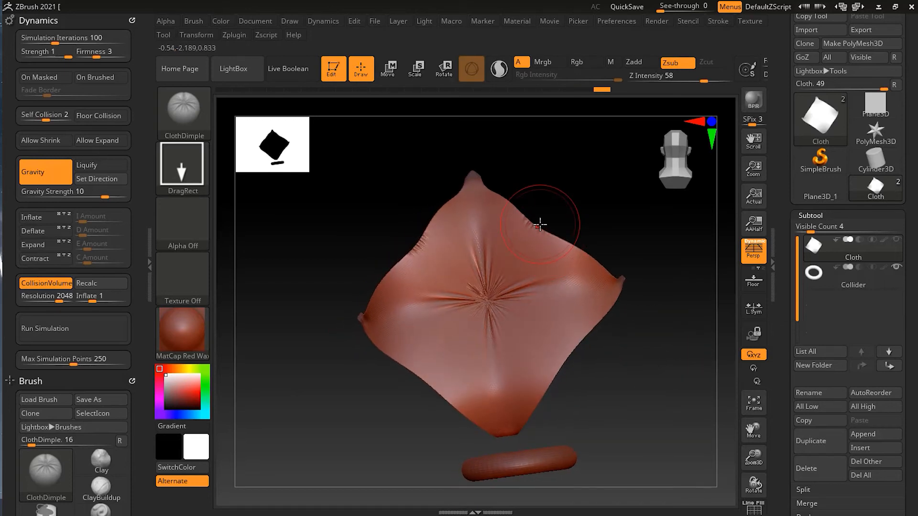
{"action": "left_click_drag", "start_coordinate": [386, 431], "coordinate": [406, 404]}
{"action": "key", "text": "ctrl"}
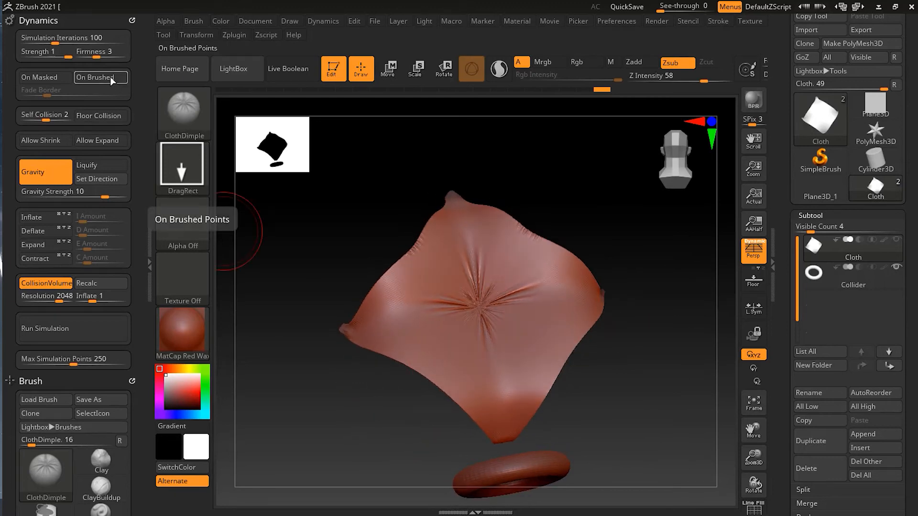
{"action": "mouse_move", "coordinate": [121, 96]}
{"action": "key", "text": "ctrl+z"}
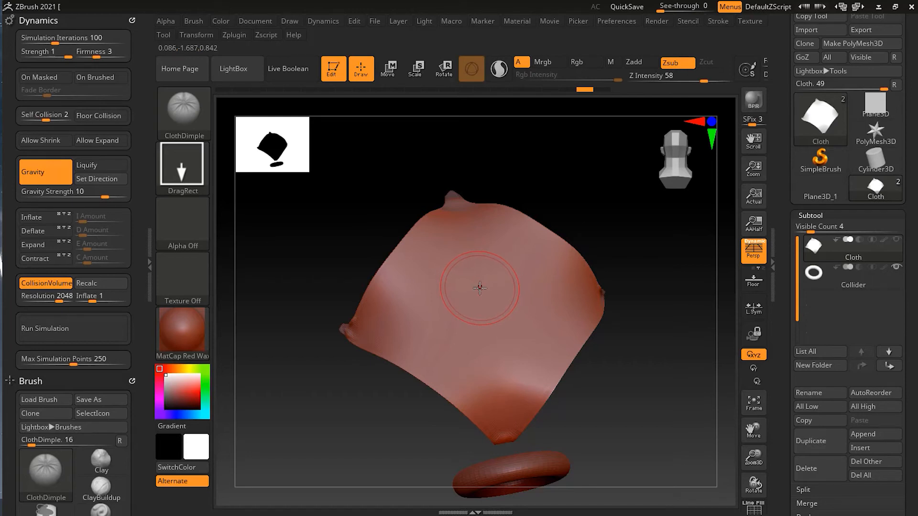
Pull another ClothDimple dimple into the cloth's centre, undo it, and turn On Brushed back on.
{"action": "left_click_drag", "start_coordinate": [494, 296], "coordinate": [529, 312]}
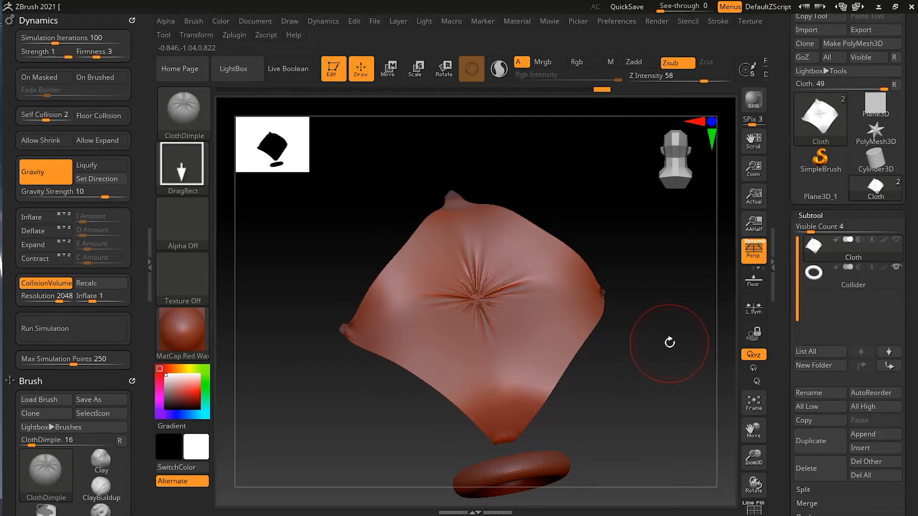
{"action": "key", "text": "ctrl+z"}
{"action": "left_click", "coordinate": [107, 78]}
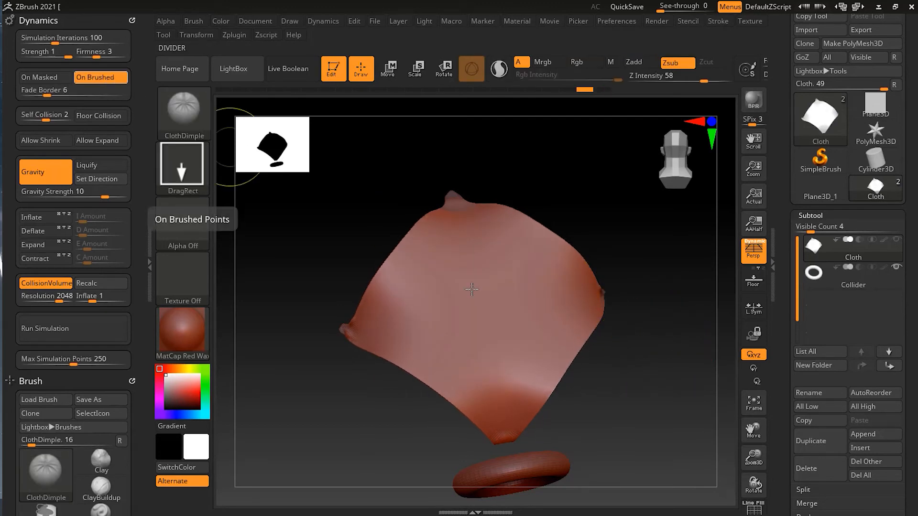
Pull a dimple into the cloth's centre, smooth the ring-shaped border around it, and undo both changes.
{"action": "mouse_move", "coordinate": [484, 295]}
{"action": "left_mouse_down"}
{"action": "mouse_move", "coordinate": [531, 336]}
{"action": "mouse_move", "coordinate": [516, 319]}
{"action": "mouse_move", "coordinate": [526, 328]}
{"action": "mouse_move", "coordinate": [525, 317]}
{"action": "left_mouse_up"}
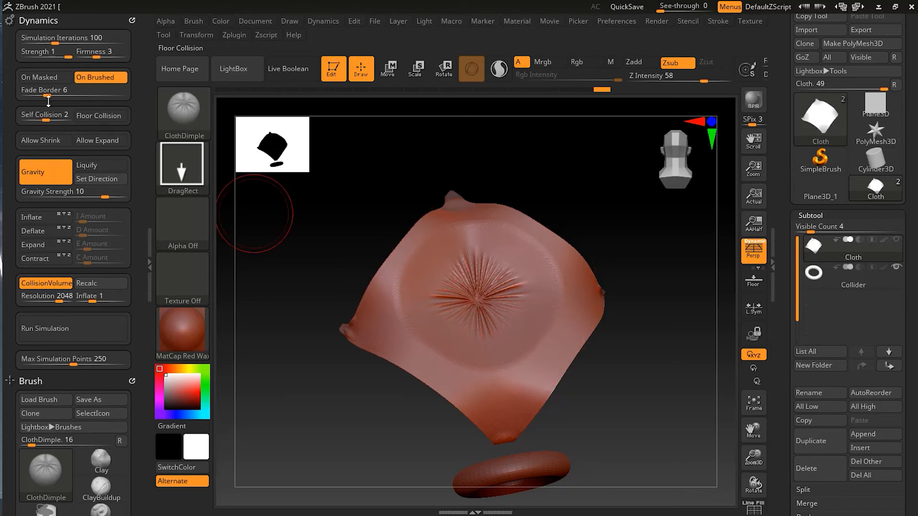
{"action": "mouse_move", "coordinate": [661, 324]}
{"action": "left_mouse_down"}
{"action": "mouse_move", "coordinate": [657, 358]}
{"action": "mouse_move", "coordinate": [594, 357]}
{"action": "left_mouse_up"}
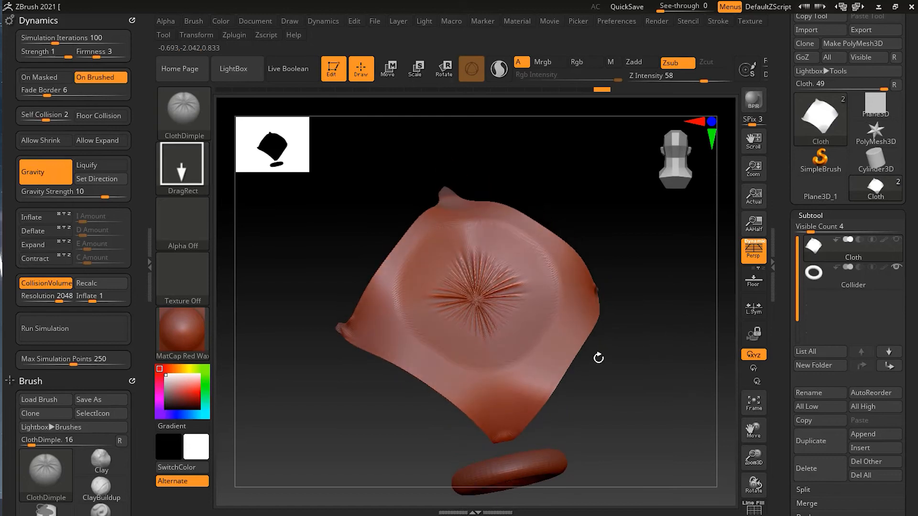
{"action": "key", "text": "shift"}
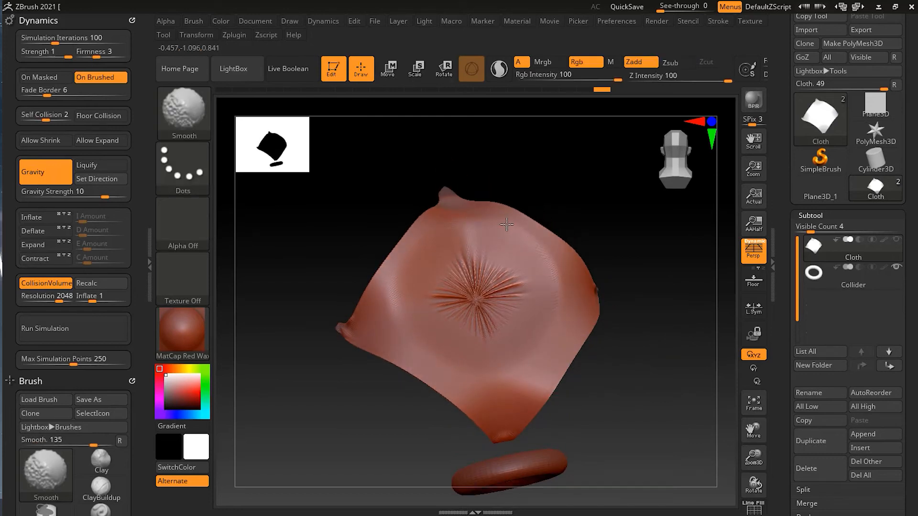
{"action": "mouse_move", "coordinate": [664, 411]}
{"action": "left_mouse_down"}
{"action": "mouse_move", "coordinate": [662, 363]}
{"action": "mouse_move", "coordinate": [636, 428]}
{"action": "mouse_move", "coordinate": [662, 375]}
{"action": "mouse_move", "coordinate": [676, 423]}
{"action": "mouse_move", "coordinate": [662, 411]}
{"action": "left_mouse_up"}
{"action": "key", "text": "ctrl"}
{"action": "key", "text": "ctrl+z"}
{"action": "key", "text": "ctrl+z"}
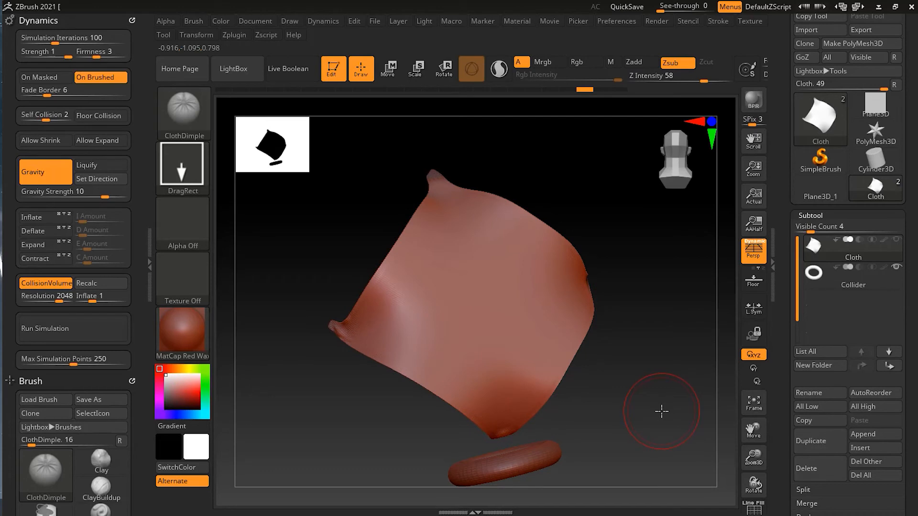
Switch to the ClothInflate brush and test it on the cloth's centre.
{"action": "key", "text": "b"}
{"action": "key", "text": "c"}
{"action": "key", "text": "i"}
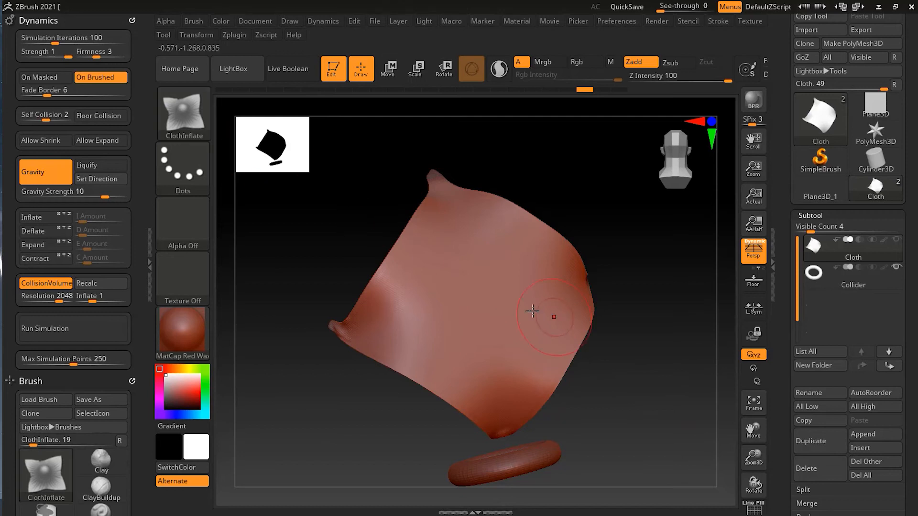
{"action": "mouse_move", "coordinate": [487, 305]}
{"action": "left_mouse_down"}
{"action": "mouse_move", "coordinate": [526, 286]}
{"action": "mouse_move", "coordinate": [484, 334]}
{"action": "mouse_move", "coordinate": [438, 362]}
{"action": "mouse_move", "coordinate": [411, 349]}
{"action": "mouse_move", "coordinate": [397, 330]}
{"action": "mouse_move", "coordinate": [417, 229]}
{"action": "mouse_move", "coordinate": [531, 229]}
{"action": "mouse_move", "coordinate": [566, 378]}
{"action": "mouse_move", "coordinate": [611, 401]}
{"action": "mouse_move", "coordinate": [666, 319]}
{"action": "mouse_move", "coordinate": [655, 360]}
{"action": "left_mouse_up"}
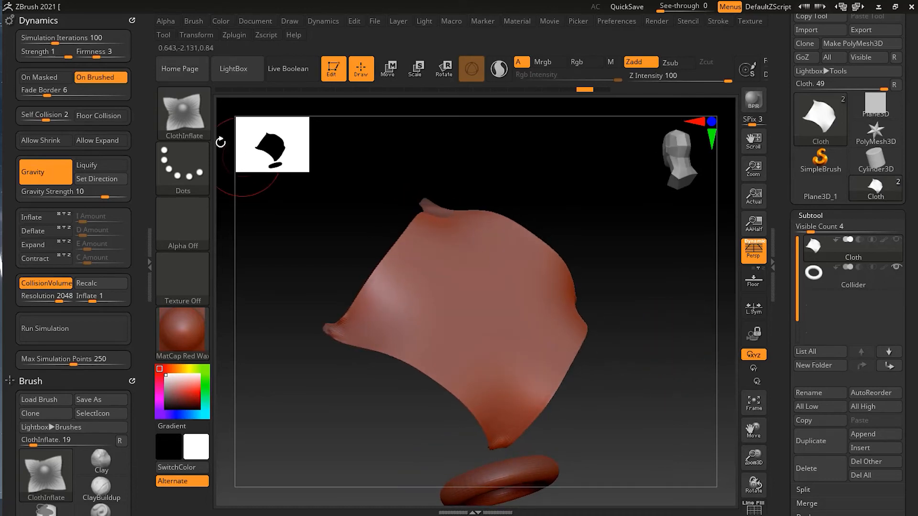
Switch to the ClothNudge brush and stroke several groups of ripples across the middle and upper part of the cloth.
{"action": "left_click", "coordinate": [184, 113]}
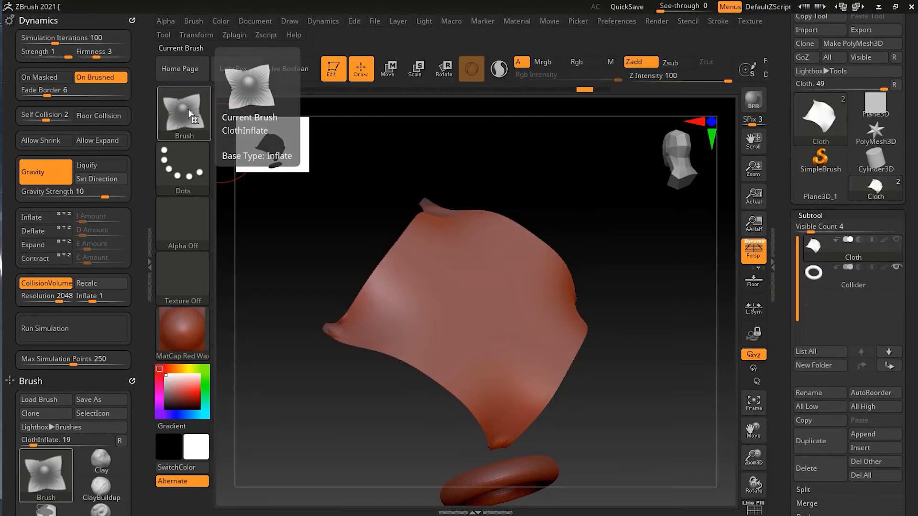
{"action": "left_click", "coordinate": [190, 114]}
{"action": "left_click", "coordinate": [190, 113]}
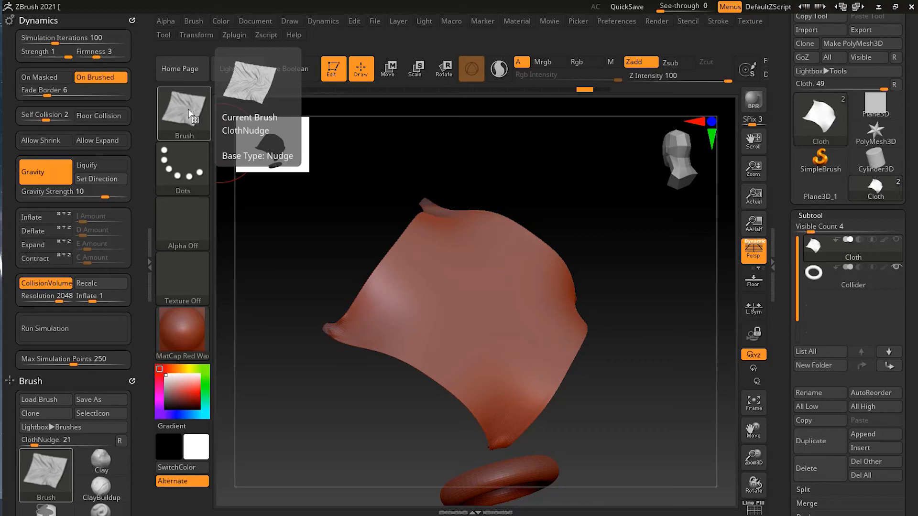
{"action": "mouse_move", "coordinate": [461, 304]}
{"action": "left_mouse_down"}
{"action": "mouse_move", "coordinate": [507, 294]}
{"action": "mouse_move", "coordinate": [478, 333]}
{"action": "left_mouse_up"}
{"action": "left_click_drag", "start_coordinate": [430, 305], "coordinate": [462, 306]}
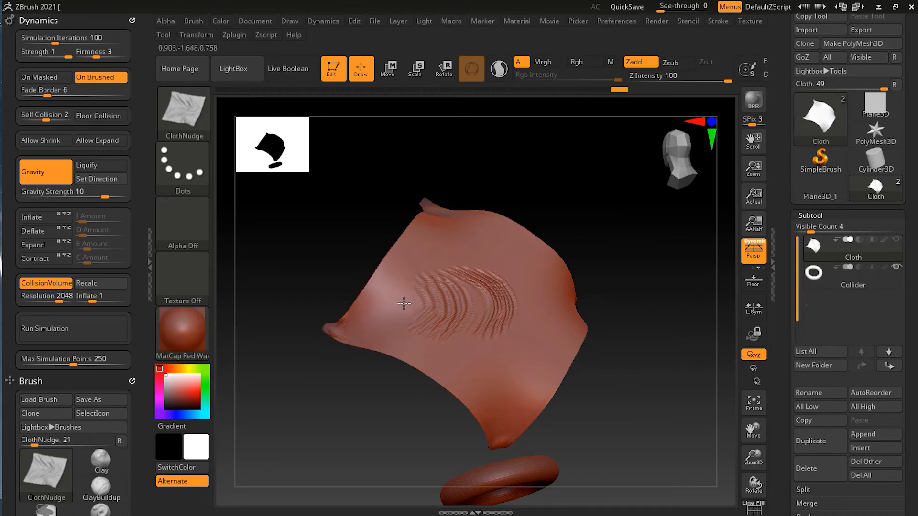
{"action": "left_click_drag", "start_coordinate": [379, 303], "coordinate": [391, 303]}
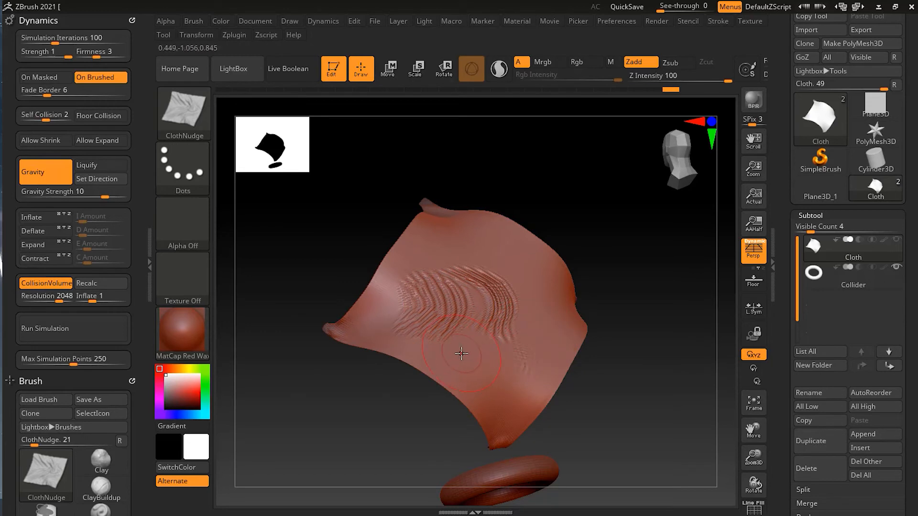
{"action": "left_click_drag", "start_coordinate": [477, 243], "coordinate": [494, 247]}
{"action": "left_click_drag", "start_coordinate": [507, 302], "coordinate": [533, 295]}
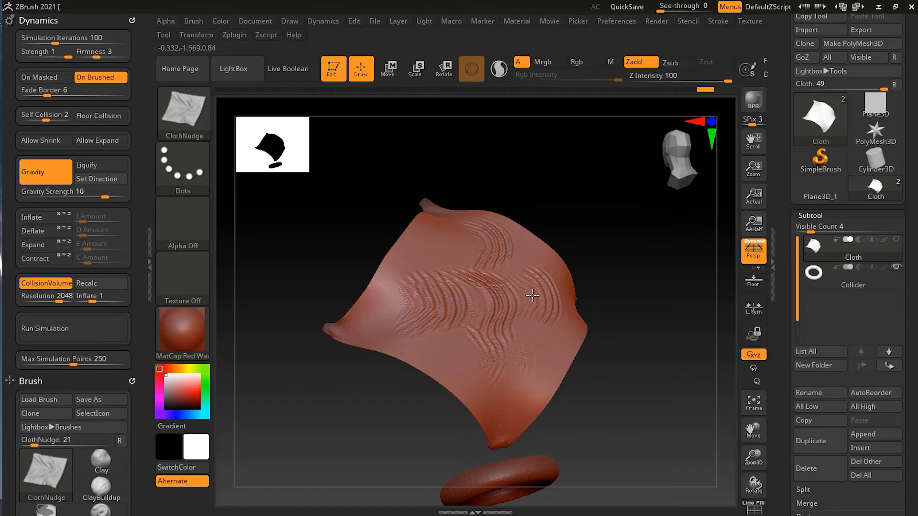
Undo all the ClothNudge ripple strokes on the cloth.
{"action": "left_click_drag", "start_coordinate": [602, 363], "coordinate": [671, 323]}
{"action": "key", "text": "ctrl+z"}
{"action": "key", "text": "ctrl+z"}
{"action": "key", "text": "ctrl+z"}
{"action": "key", "text": "ctrl+z"}
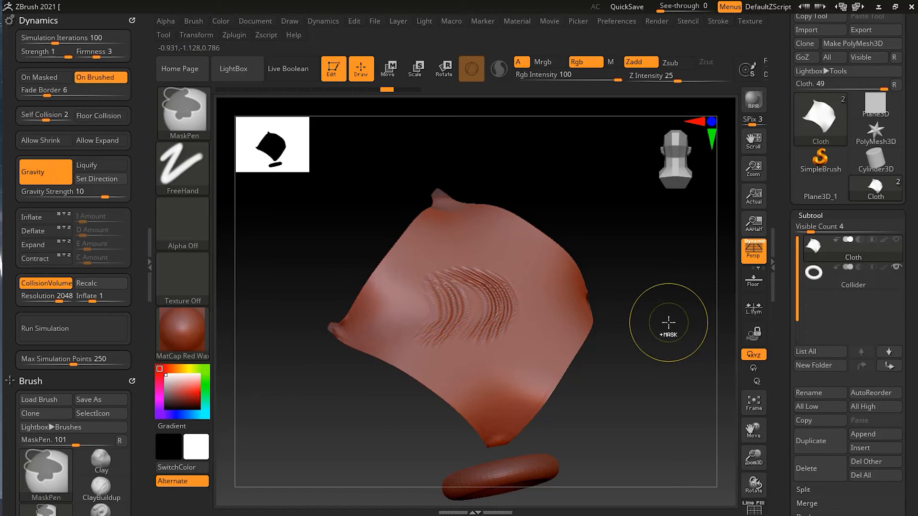
{"action": "key", "text": "ctrl+z"}
{"action": "key", "text": "ctrl+z"}
{"action": "key", "text": "ctrl+z"}
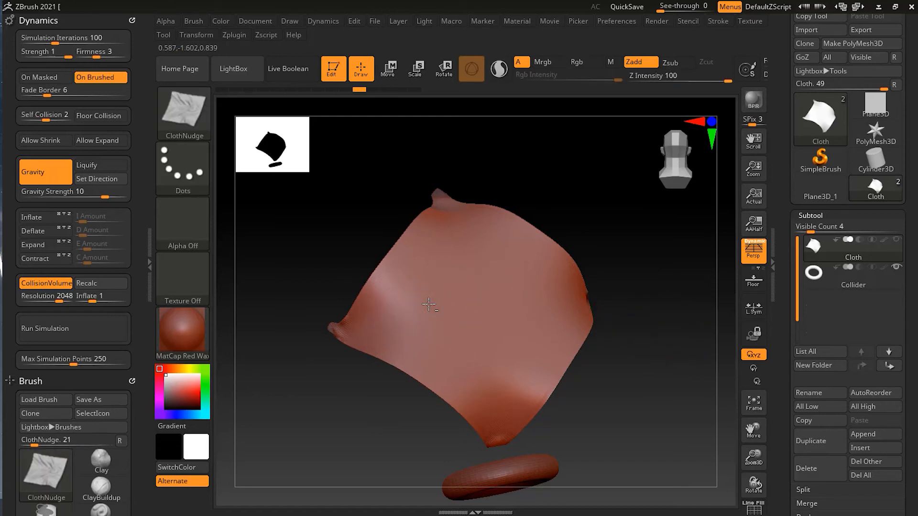
Make short ClothNudge test strokes near the cloth's centre and undo them.
{"action": "mouse_move", "coordinate": [442, 304]}
{"action": "left_mouse_down"}
{"action": "mouse_move", "coordinate": [457, 305]}
{"action": "mouse_move", "coordinate": [437, 304]}
{"action": "mouse_move", "coordinate": [444, 304]}
{"action": "left_mouse_up"}
{"action": "left_click_drag", "start_coordinate": [443, 305], "coordinate": [447, 305]}
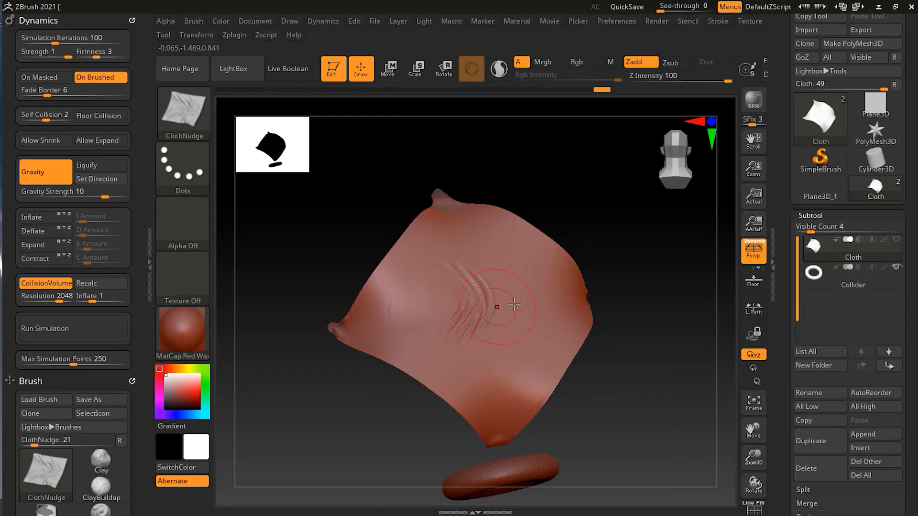
{"action": "left_click_drag", "start_coordinate": [512, 302], "coordinate": [525, 304]}
{"action": "left_click_drag", "start_coordinate": [445, 309], "coordinate": [432, 316]}
{"action": "key", "text": "ctrl+z"}
{"action": "key", "text": "ctrl+z"}
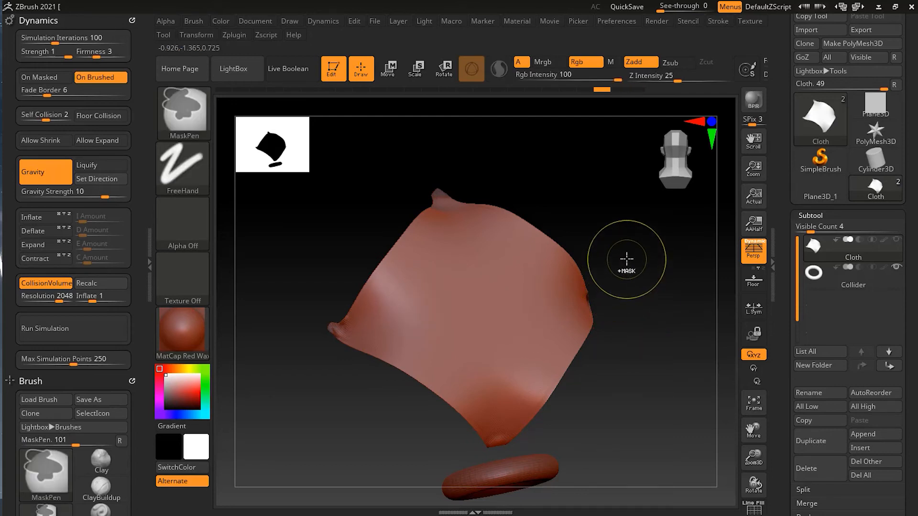
{"action": "key", "text": "ctrl+z"}
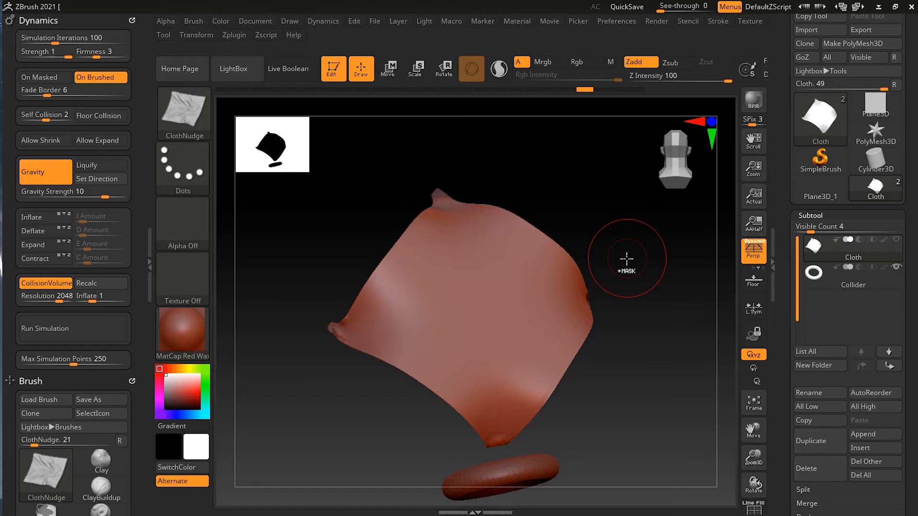
Switch to the ClothPinch brush, pinch a diagonal crease across the cloth, inspect it from several angles, and undo it.
{"action": "key", "text": "b"}
{"action": "key", "text": "c"}
{"action": "key", "text": "p"}
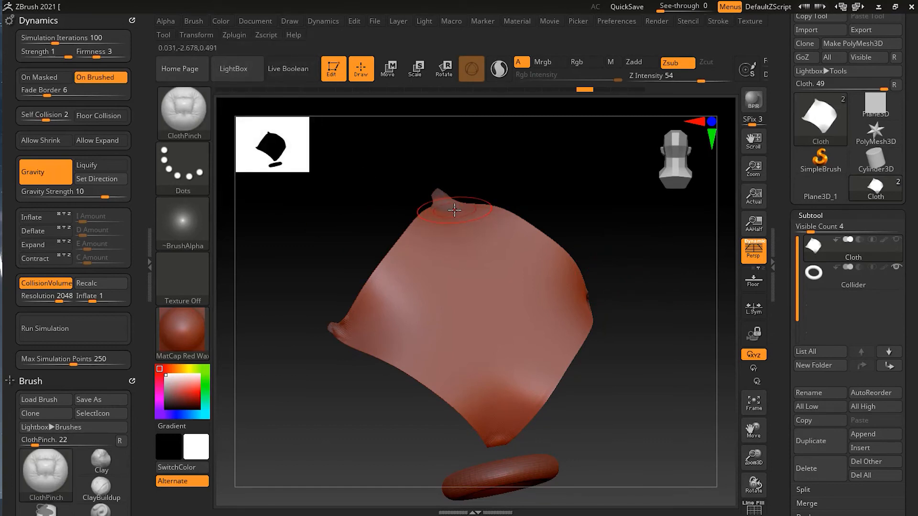
{"action": "mouse_move", "coordinate": [426, 252]}
{"action": "left_mouse_down"}
{"action": "mouse_move", "coordinate": [402, 252]}
{"action": "mouse_move", "coordinate": [530, 330]}
{"action": "mouse_move", "coordinate": [572, 377]}
{"action": "left_mouse_up"}
{"action": "left_click_drag", "start_coordinate": [647, 375], "coordinate": [660, 337]}
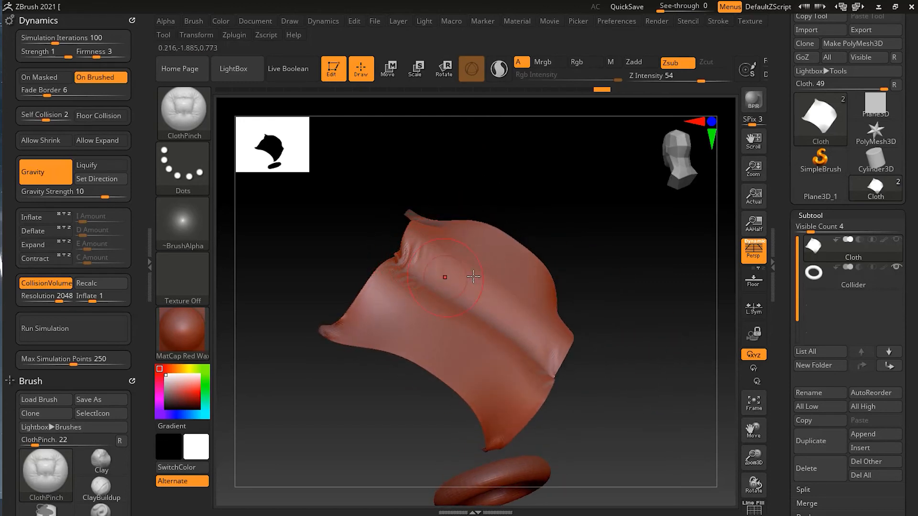
{"action": "left_click_drag", "start_coordinate": [588, 386], "coordinate": [508, 347]}
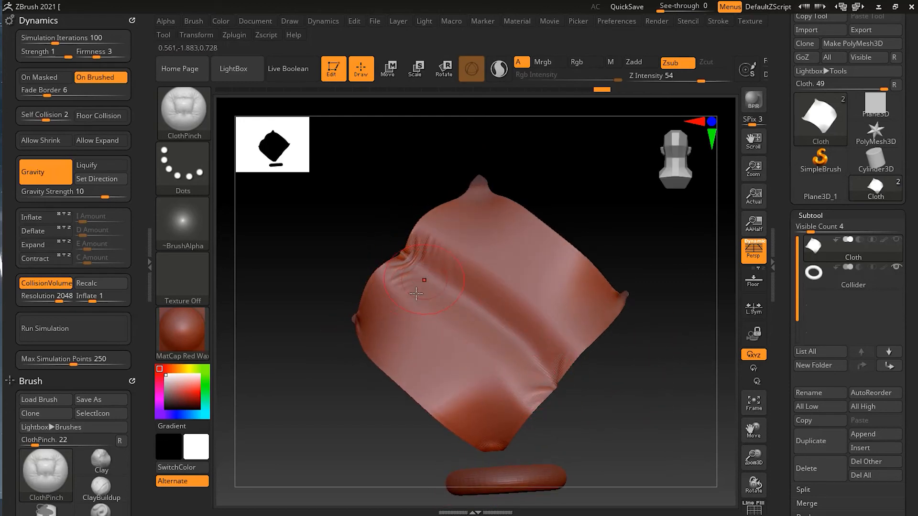
{"action": "key", "text": "ctrl+z"}
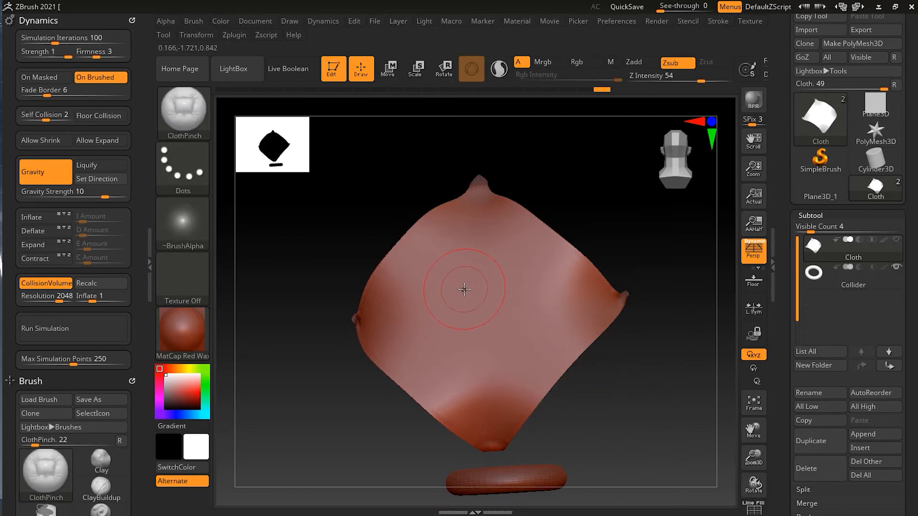
Enlarge the brush, pinch a gathered diagonal crease across the cloth with ClothPinch, and undo it.
{"action": "key", "text": "s"}
{"action": "left_click_drag", "start_coordinate": [466, 291], "coordinate": [480, 290]}
{"action": "left_click_drag", "start_coordinate": [413, 249], "coordinate": [514, 327]}
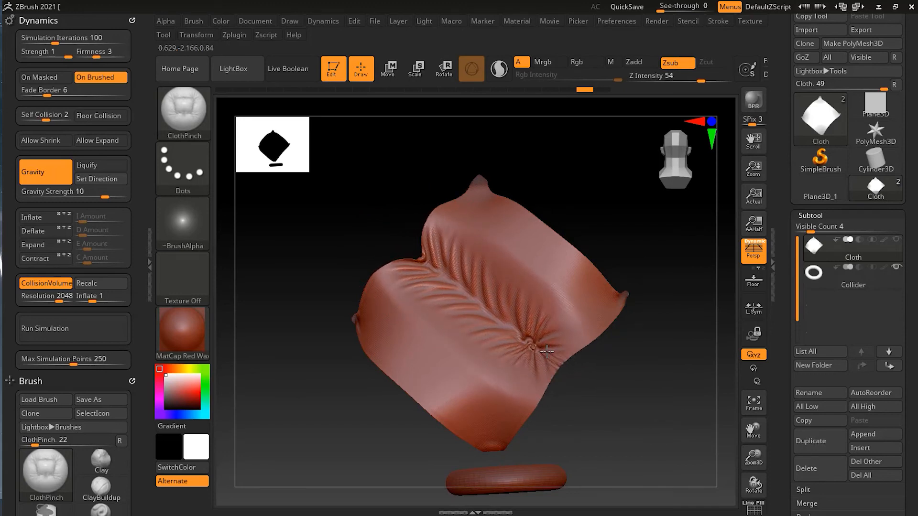
{"action": "mouse_move", "coordinate": [600, 383]}
{"action": "left_mouse_down"}
{"action": "mouse_move", "coordinate": [641, 383]}
{"action": "mouse_move", "coordinate": [631, 392]}
{"action": "mouse_move", "coordinate": [665, 403]}
{"action": "left_mouse_up"}
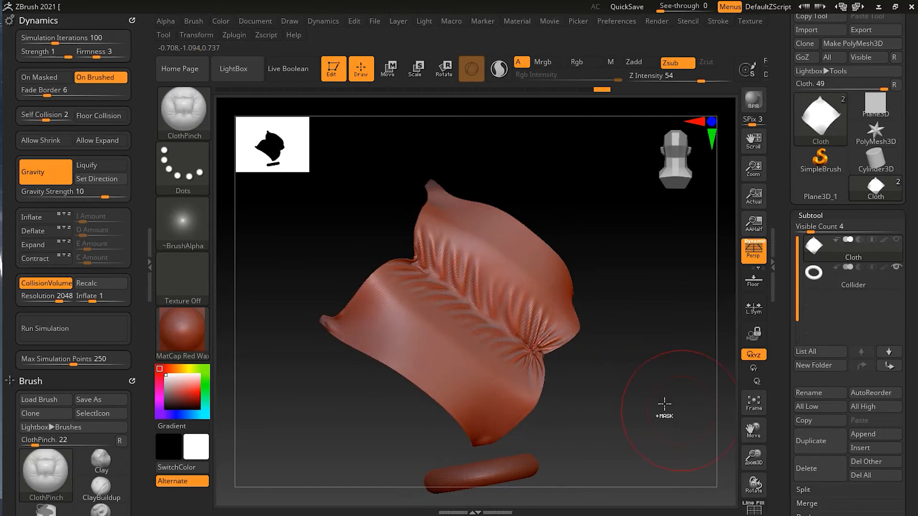
{"action": "key", "text": "ctrl+z"}
Set Fade Border to 25, pinch a diagonal crease across the cloth, and undo it.
{"action": "left_click", "coordinate": [66, 95]}
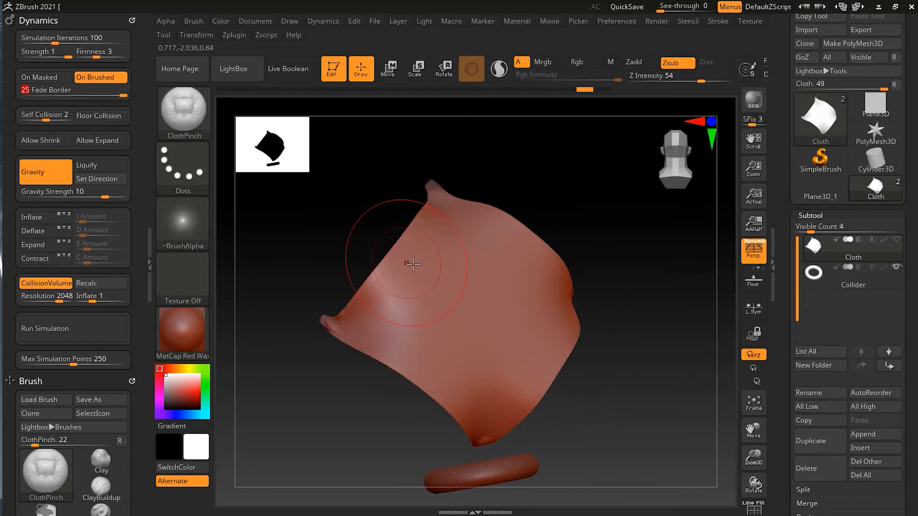
{"action": "mouse_move", "coordinate": [421, 262]}
{"action": "left_mouse_down"}
{"action": "mouse_move", "coordinate": [485, 306]}
{"action": "mouse_move", "coordinate": [577, 392]}
{"action": "left_mouse_up"}
{"action": "left_click_drag", "start_coordinate": [621, 421], "coordinate": [607, 399]}
{"action": "key", "text": "ctrl+z"}
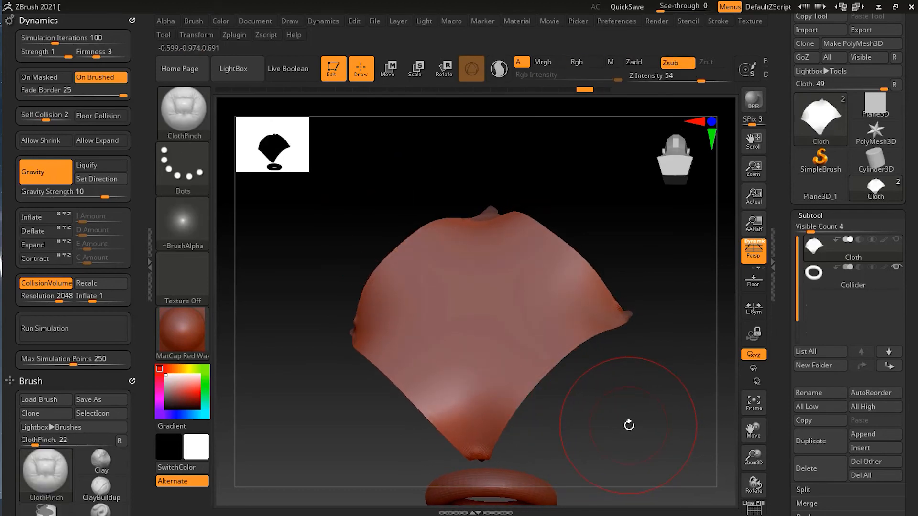
Switch to the ClothPinchTrails brush, set Fade Border to 6, and try strokes across the cloth, undoing them.
{"action": "key", "text": "b"}
{"action": "key", "text": "c"}
{"action": "key", "text": "i"}
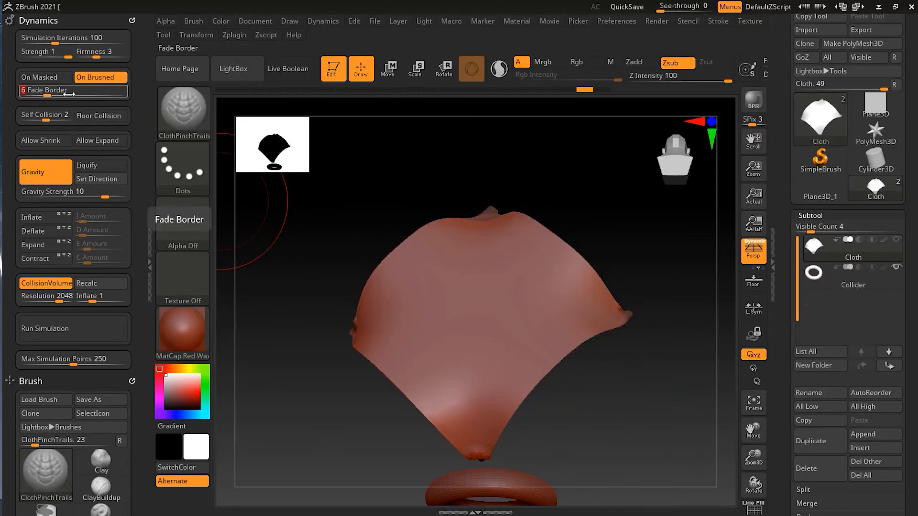
{"action": "key", "text": "Return"}
{"action": "mouse_move", "coordinate": [441, 174]}
{"action": "left_mouse_down"}
{"action": "mouse_move", "coordinate": [451, 191]}
{"action": "mouse_move", "coordinate": [414, 257]}
{"action": "mouse_move", "coordinate": [425, 254]}
{"action": "mouse_move", "coordinate": [499, 318]}
{"action": "left_mouse_up"}
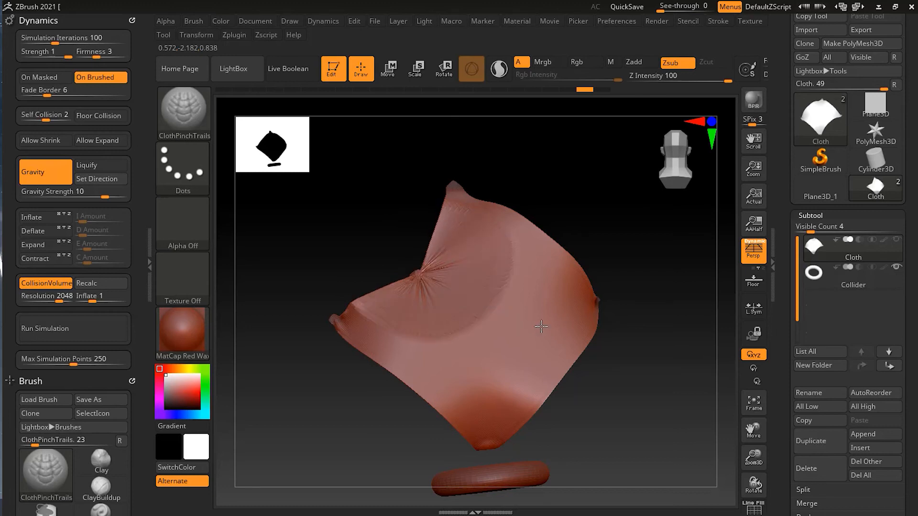
{"action": "left_click_drag", "start_coordinate": [511, 329], "coordinate": [533, 332]}
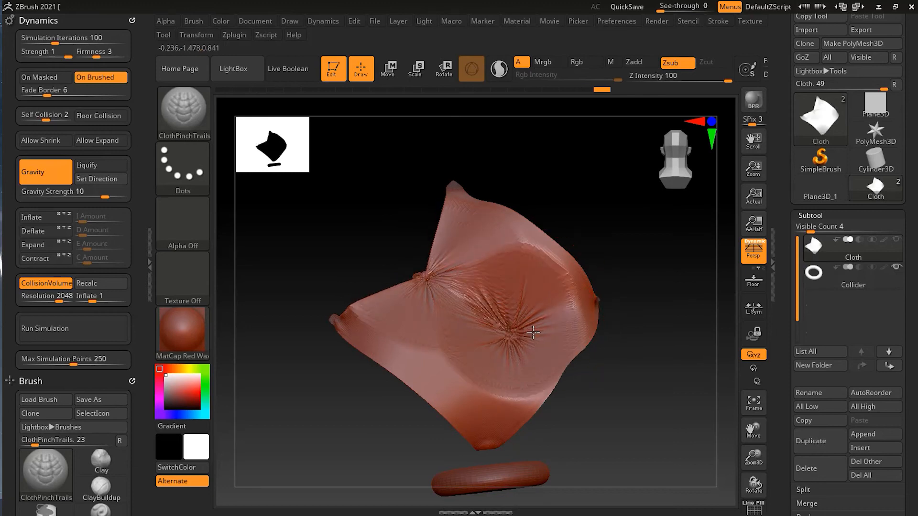
{"action": "key", "text": "ctrl+z"}
{"action": "key", "text": "ctrl+z"}
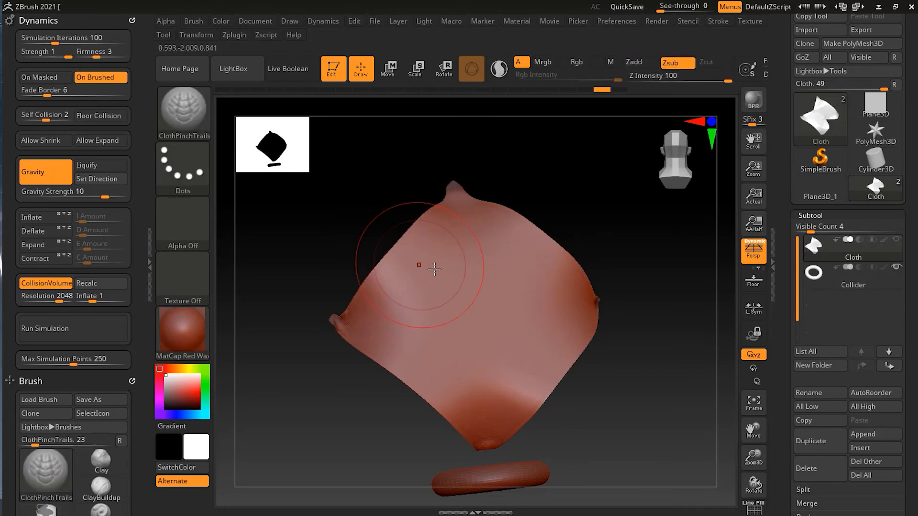
Reduce the brush size, pull a ClothPinchTrails crease diagonally across the cloth, and undo it.
{"action": "key", "text": "s"}
{"action": "key", "text": "s"}
{"action": "mouse_move", "coordinate": [449, 273]}
{"action": "left_mouse_down"}
{"action": "mouse_move", "coordinate": [415, 274]}
{"action": "mouse_move", "coordinate": [411, 251]}
{"action": "mouse_move", "coordinate": [632, 408]}
{"action": "left_mouse_up"}
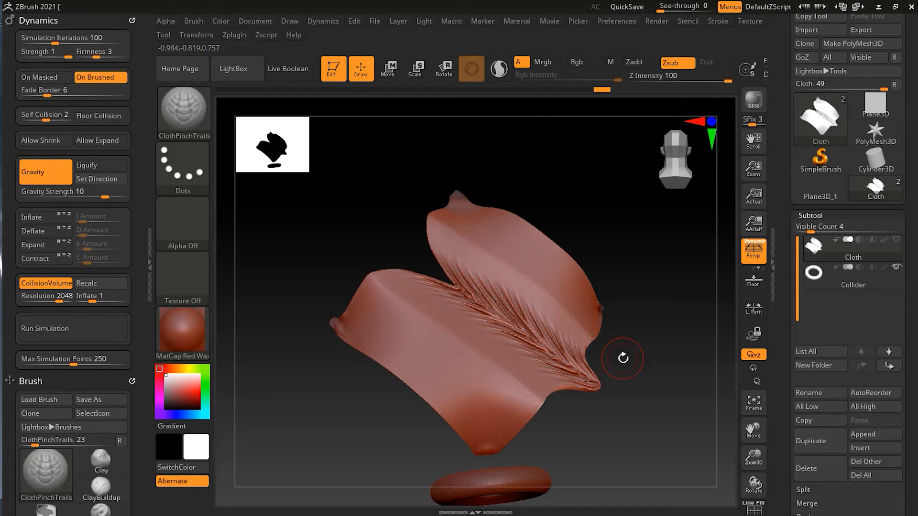
{"action": "key", "text": "ctrl"}
{"action": "key", "text": "ctrl+z"}
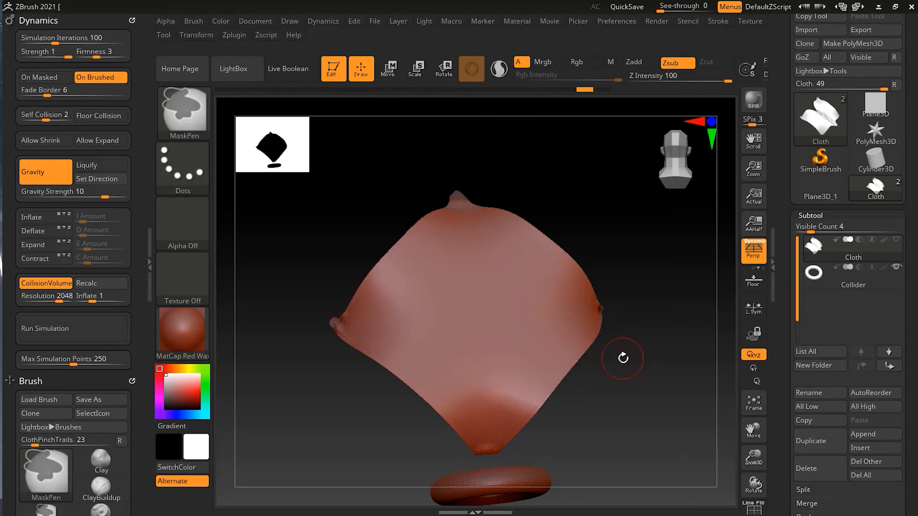
Look through the ClothPinchTrails brush settings and pull a new diagonal pinch stroke across the cloth.
{"action": "left_click", "coordinate": [198, 22]}
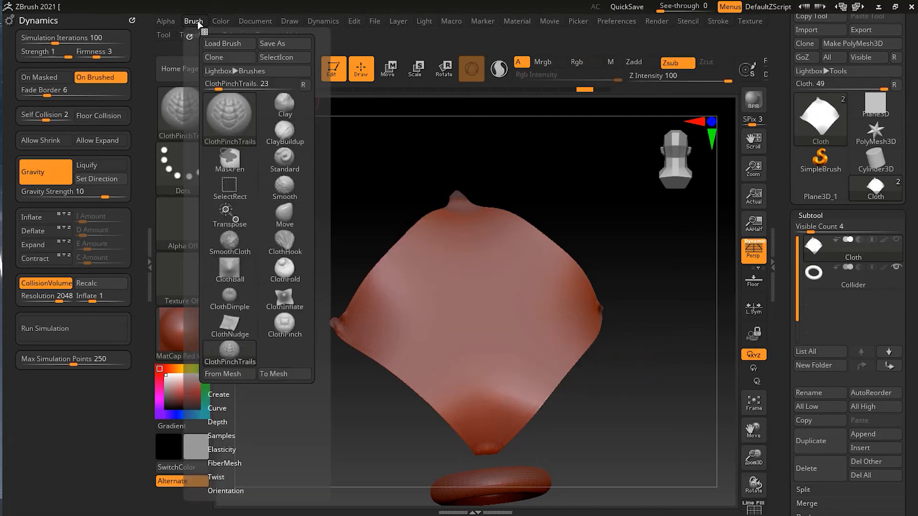
{"action": "left_click_drag", "start_coordinate": [289, 419], "coordinate": [289, 340]}
{"action": "left_click", "coordinate": [232, 341]}
{"action": "left_click_drag", "start_coordinate": [294, 282], "coordinate": [290, 189]}
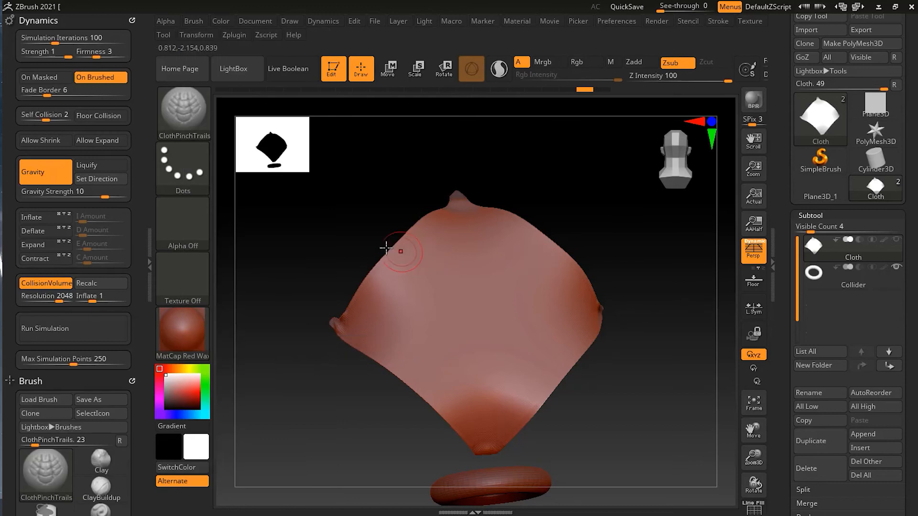
{"action": "left_click_drag", "start_coordinate": [409, 257], "coordinate": [592, 393]}
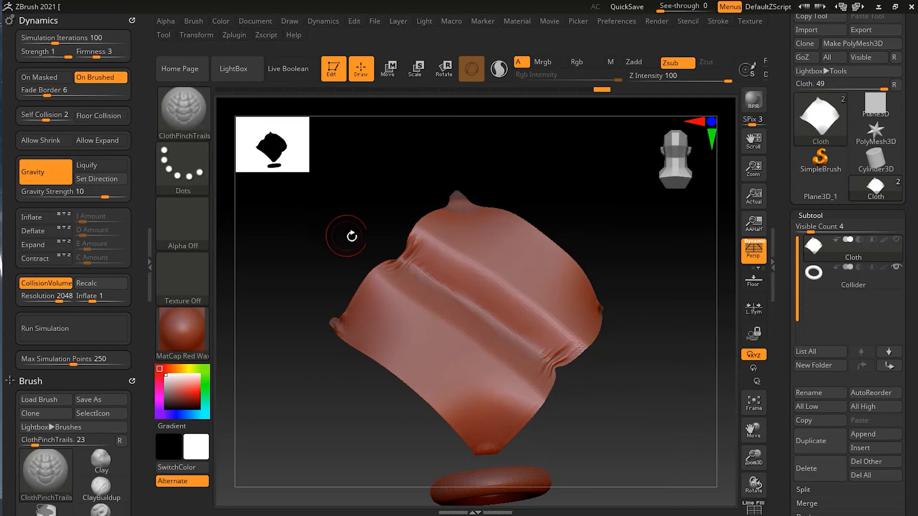
Undo the last pinch stroke, then try the ClothPinchTrails brush diagonally across the cloth with Trails set to 50, undoing the test.
{"action": "key", "text": "ctrl"}
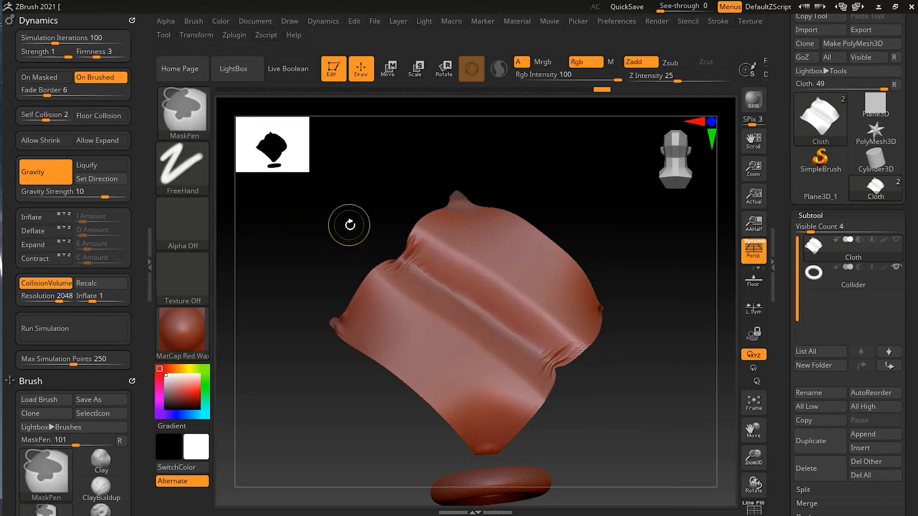
{"action": "key", "text": "ctrl+z"}
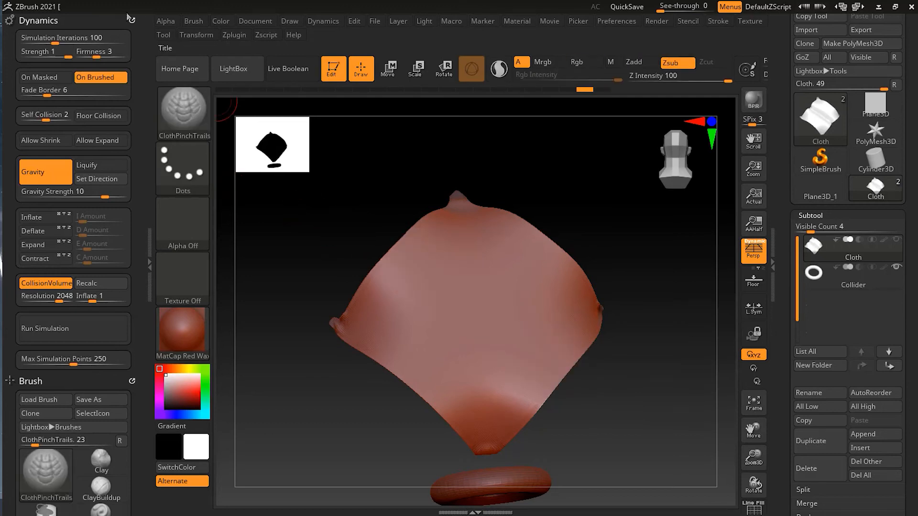
{"action": "left_click", "coordinate": [186, 22]}
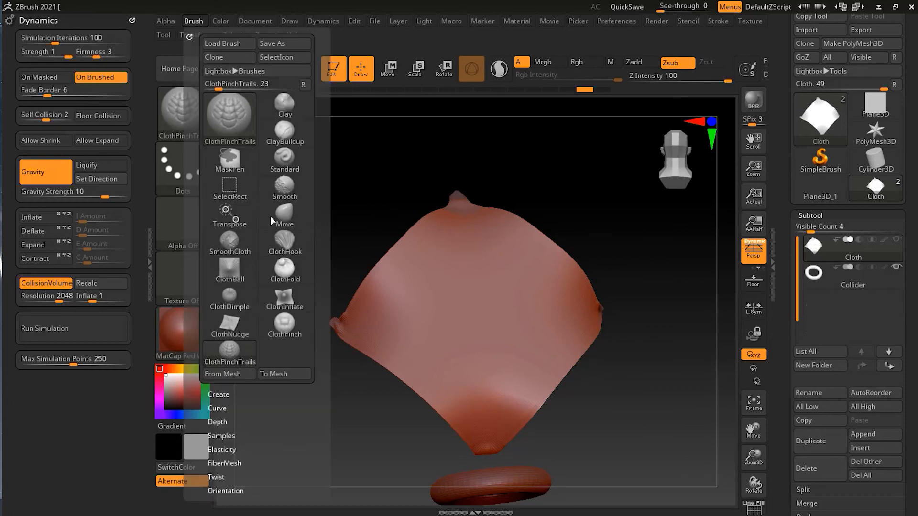
{"action": "scroll", "coordinate": [284, 397], "scroll_direction": "down", "scroll_amount": 5}
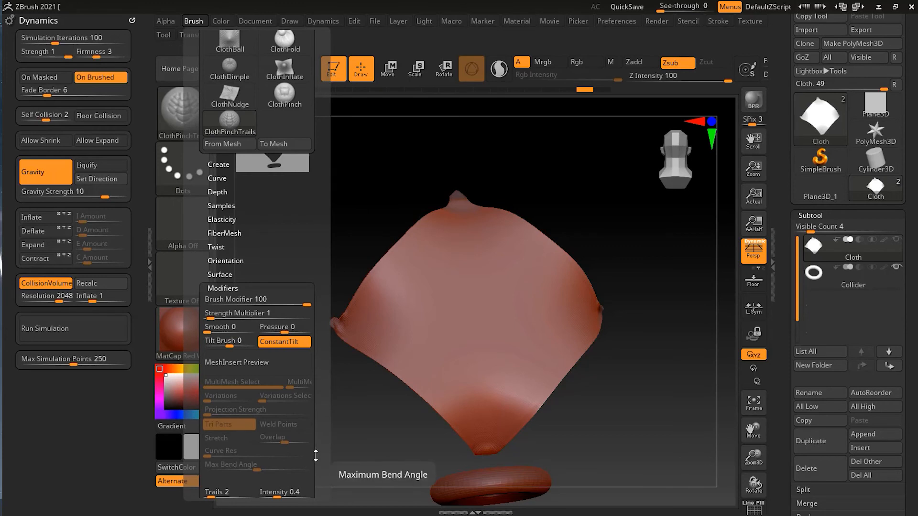
{"action": "scroll", "coordinate": [316, 456], "scroll_direction": "down", "scroll_amount": 2}
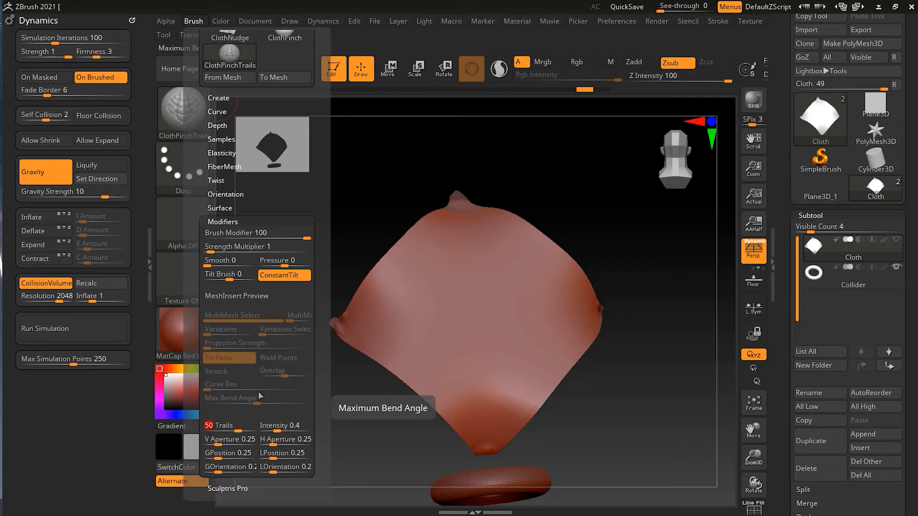
{"action": "left_click_drag", "start_coordinate": [410, 256], "coordinate": [582, 381]}
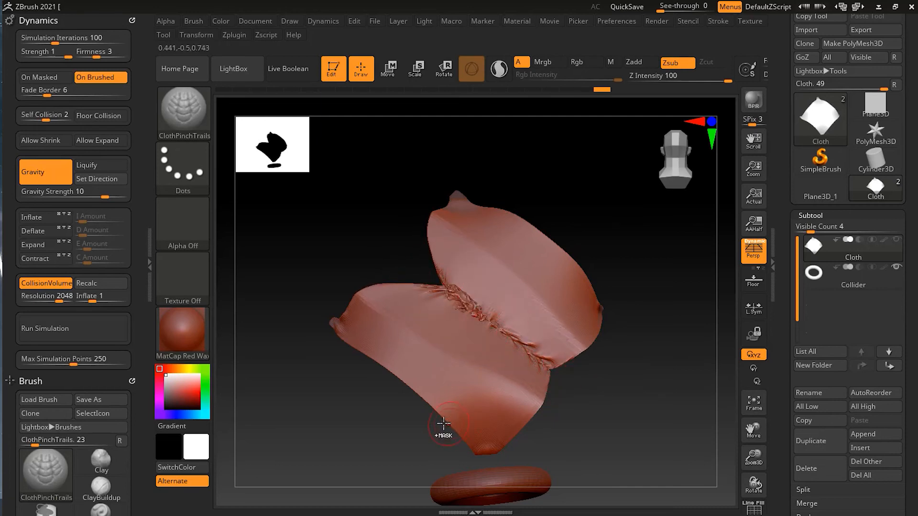
{"action": "key", "text": "ctrl+z"}
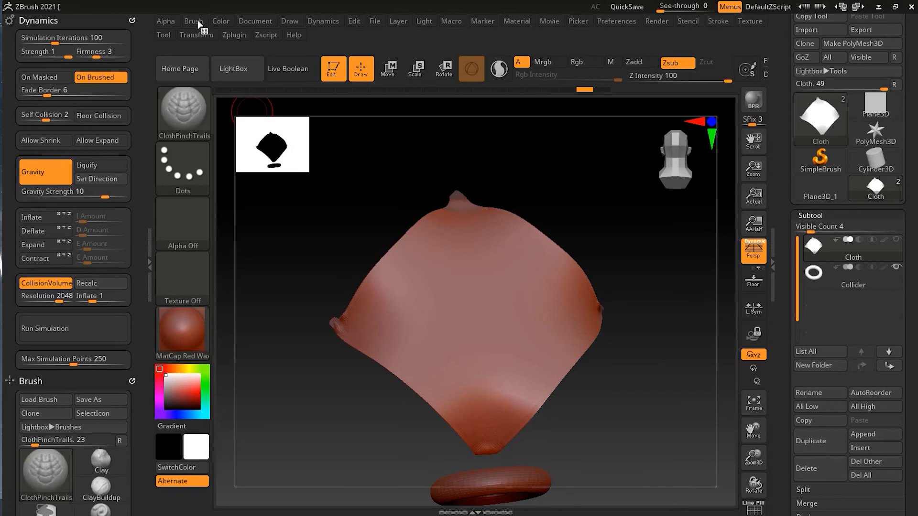
Set the ClothPinchTrails brush's Trails modifier to 10, pull a diagonal crease across the cloth, and undo the crease.
{"action": "left_click", "coordinate": [193, 20]}
{"action": "left_click", "coordinate": [190, 21]}
{"action": "scroll", "coordinate": [256, 358], "scroll_direction": "down", "scroll_amount": 5}
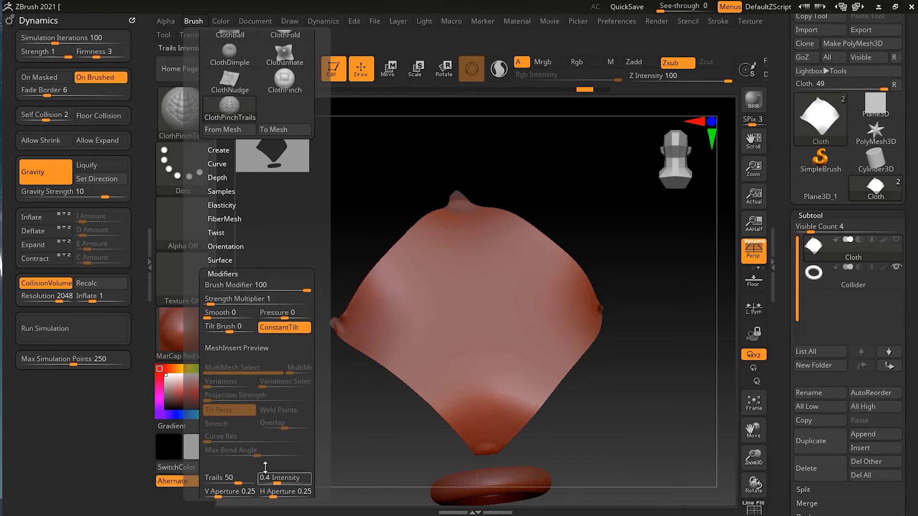
{"action": "scroll", "coordinate": [266, 468], "scroll_direction": "down", "scroll_amount": 3}
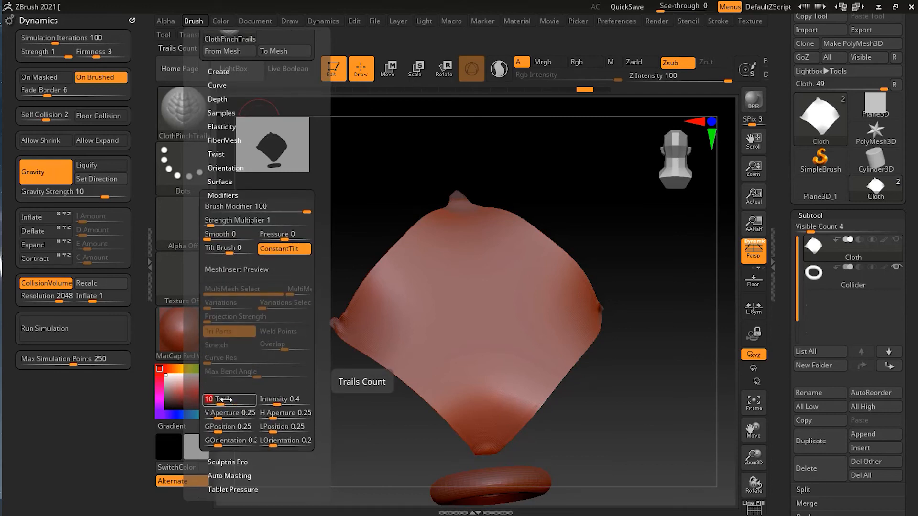
{"action": "mouse_move", "coordinate": [412, 260]}
{"action": "left_mouse_down"}
{"action": "mouse_move", "coordinate": [575, 372]}
{"action": "mouse_move", "coordinate": [641, 436]}
{"action": "left_mouse_up"}
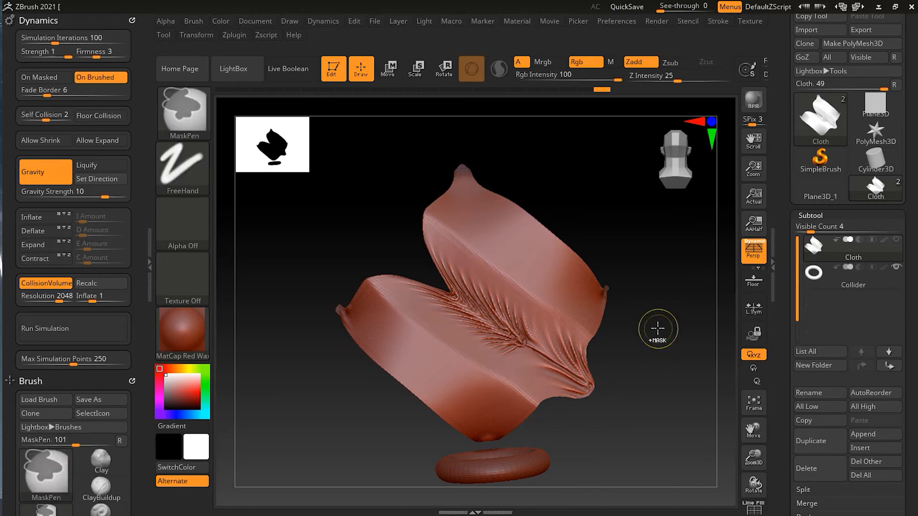
{"action": "key", "text": "ctrl+z"}
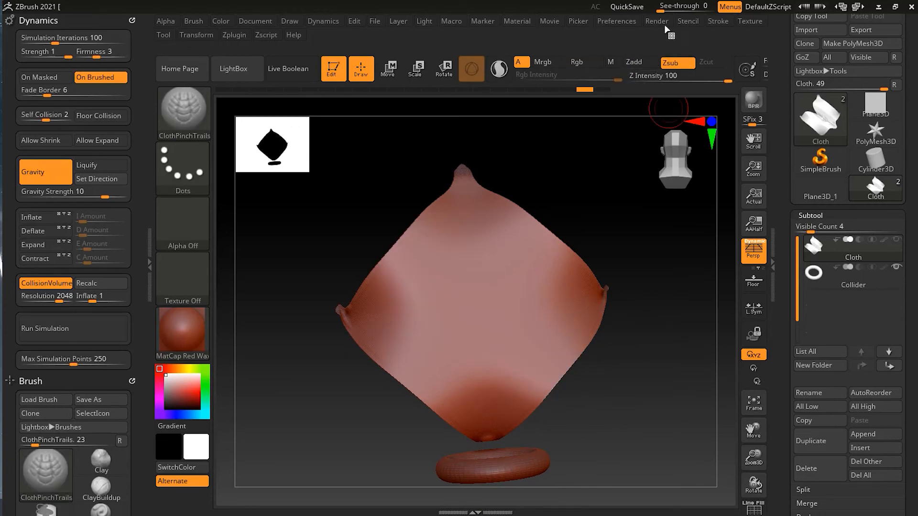
Open the Stroke Jitter setting for editing and try diagonal ClothPinchTrails strokes across the cloth, undoing them.
{"action": "left_click", "coordinate": [712, 20]}
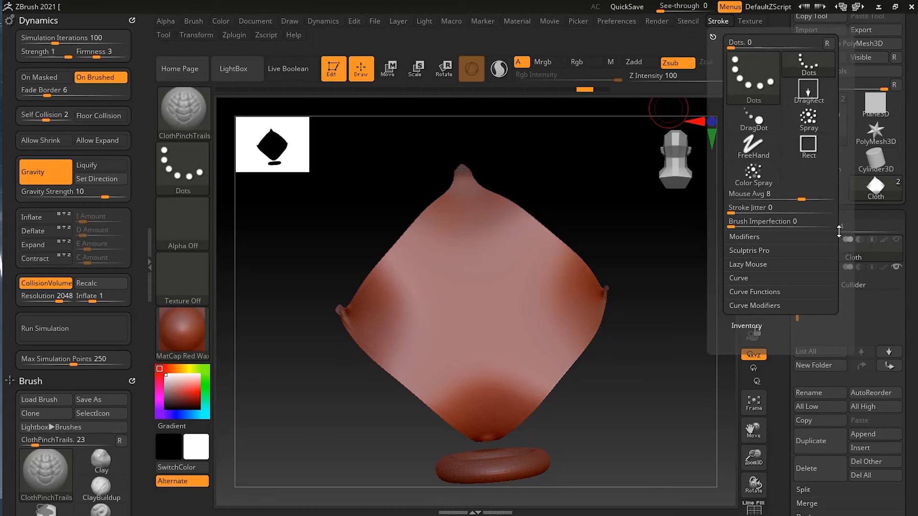
{"action": "left_click_drag", "start_coordinate": [839, 225], "coordinate": [839, 207]}
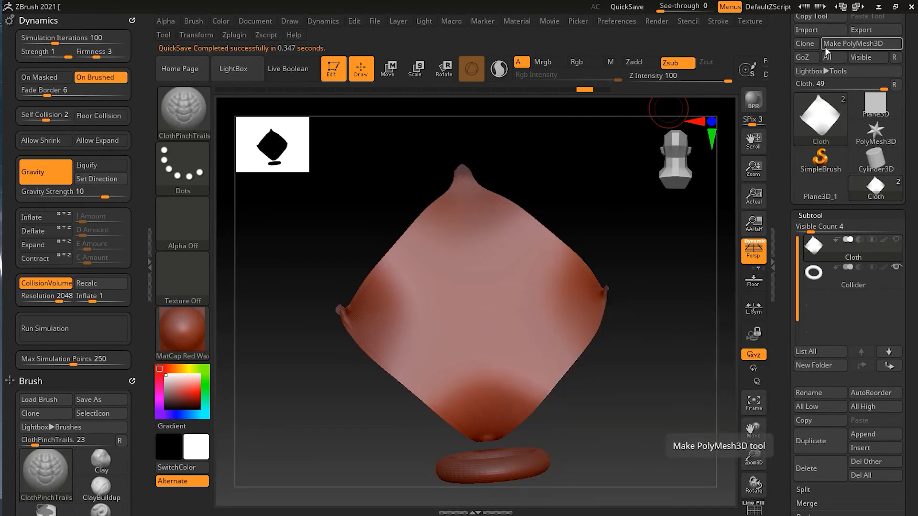
{"action": "left_click", "coordinate": [720, 21]}
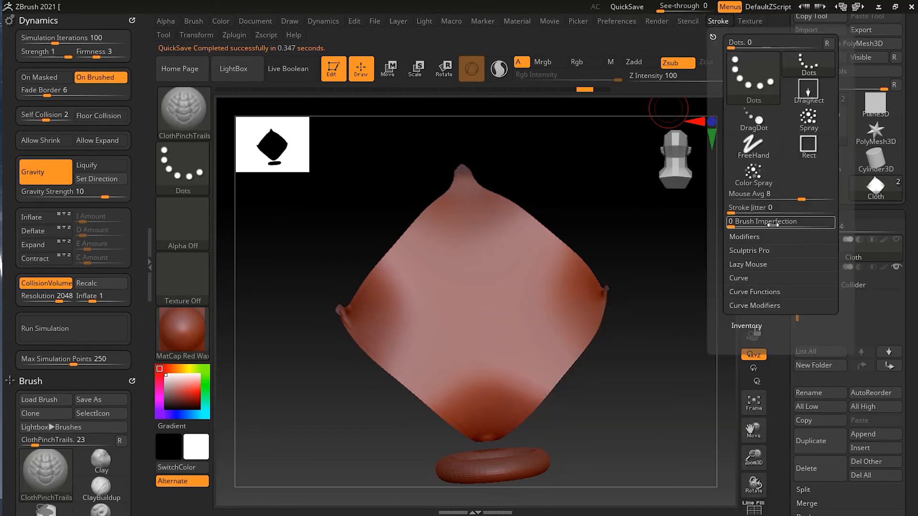
{"action": "left_click", "coordinate": [761, 207]}
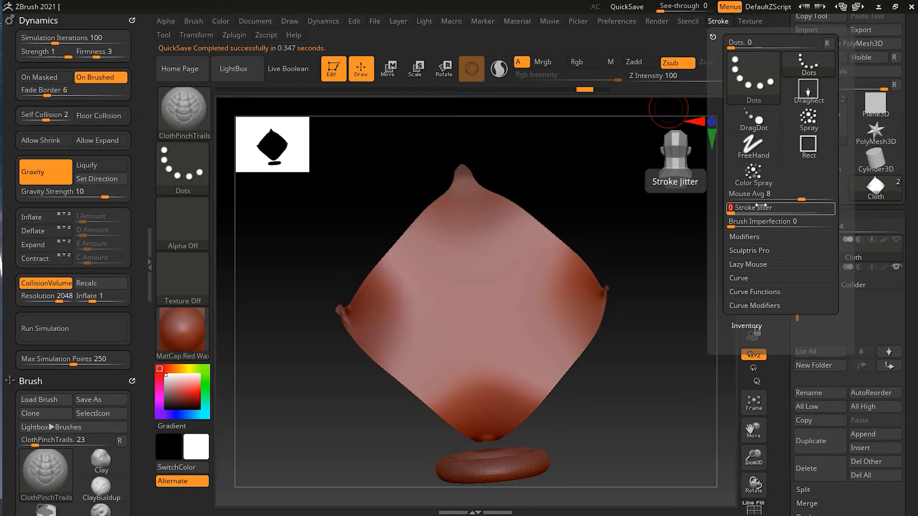
{"action": "left_click_drag", "start_coordinate": [423, 252], "coordinate": [633, 417]}
{"action": "left_click_drag", "start_coordinate": [628, 370], "coordinate": [621, 330]}
{"action": "left_click_drag", "start_coordinate": [469, 289], "coordinate": [544, 354]}
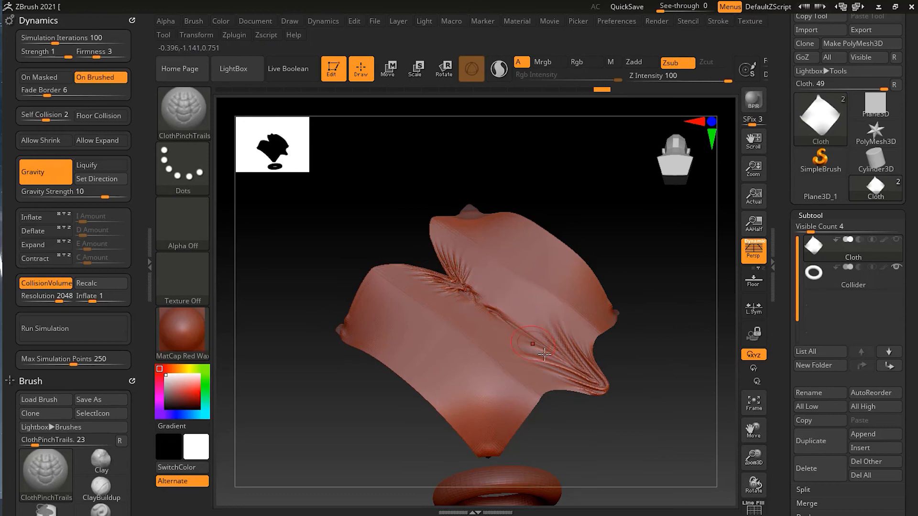
{"action": "key", "text": "ctrl+z"}
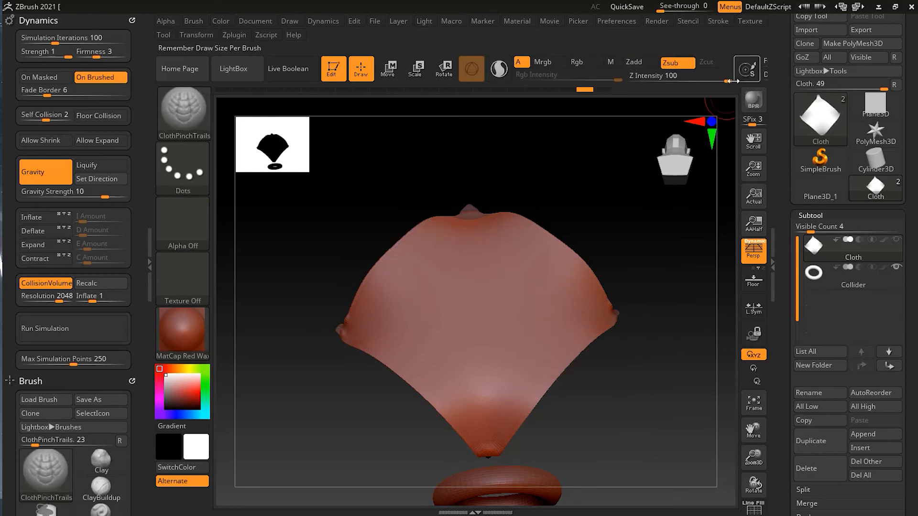
Revisit the Stroke Jitter setting, pull one long diagonal trail crease across the cloth, and undo it.
{"action": "left_click", "coordinate": [715, 27]}
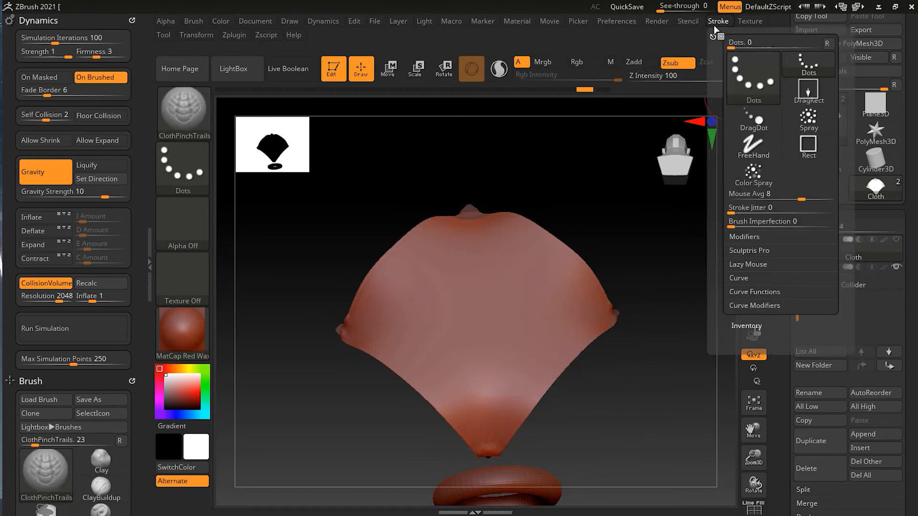
{"action": "left_click", "coordinate": [764, 209]}
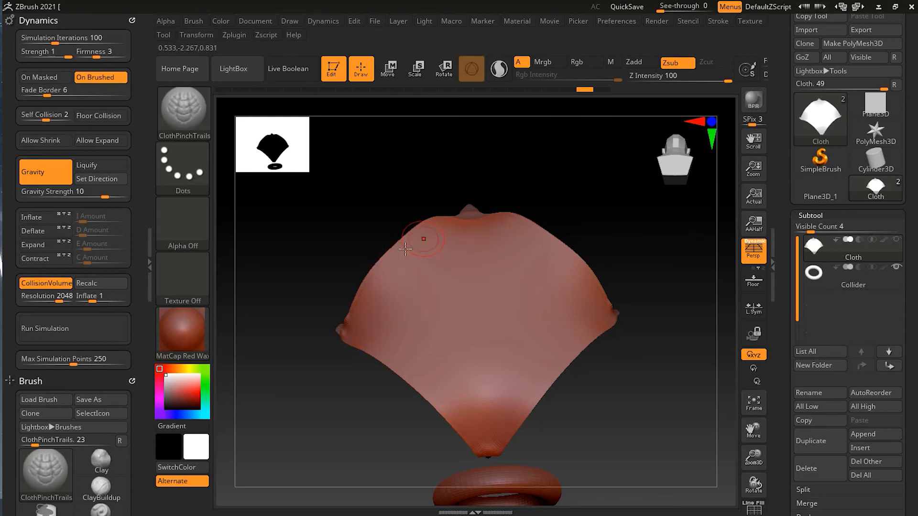
{"action": "mouse_move", "coordinate": [411, 246]}
{"action": "left_mouse_down"}
{"action": "mouse_move", "coordinate": [506, 306]}
{"action": "mouse_move", "coordinate": [609, 395]}
{"action": "left_mouse_up"}
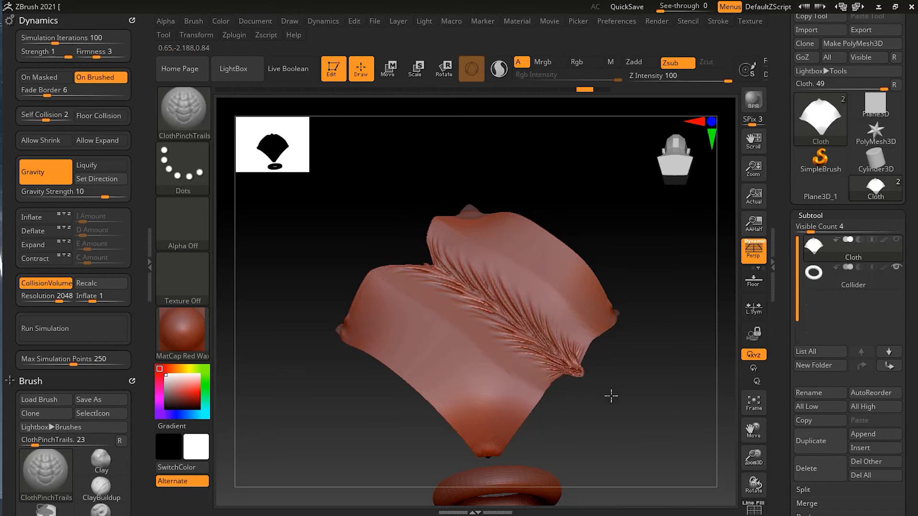
{"action": "left_click_drag", "start_coordinate": [663, 369], "coordinate": [671, 416]}
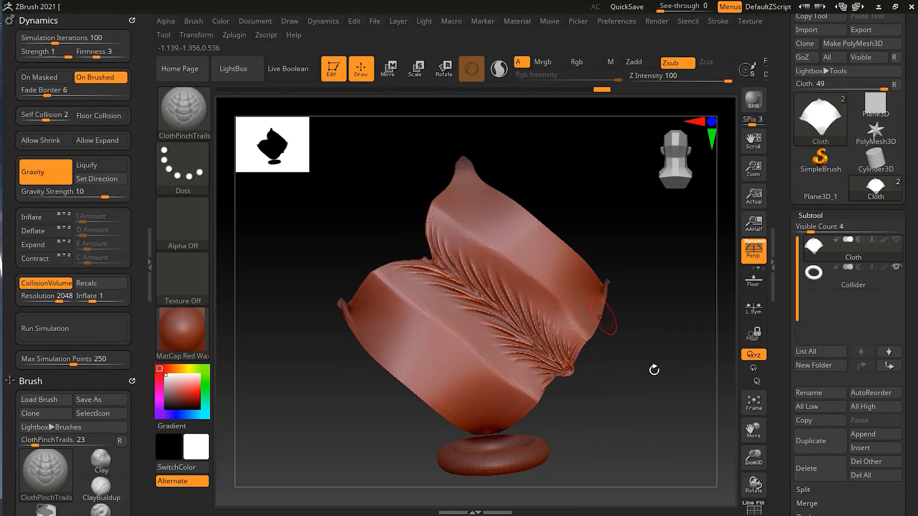
{"action": "key", "text": "ctrl+z"}
{"action": "key", "text": "ctrl+z"}
{"action": "key", "text": "ctrl+z"}
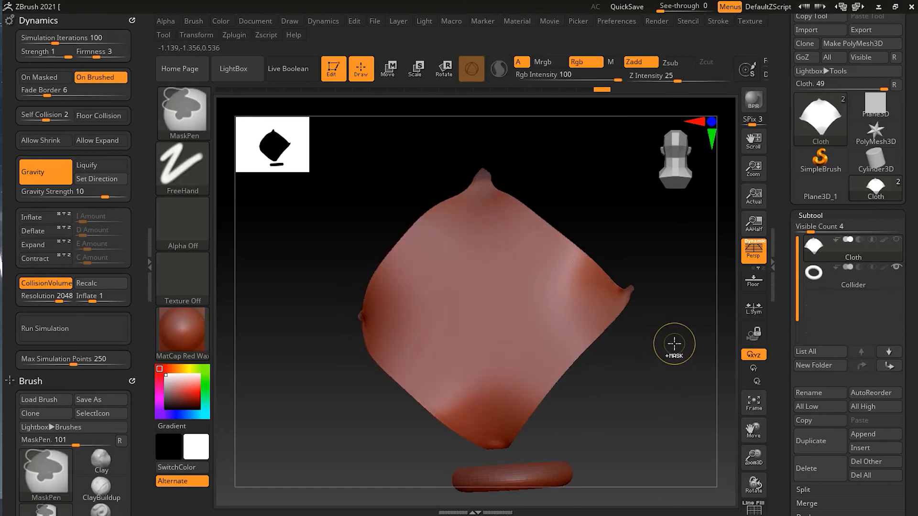
{"action": "left_click", "coordinate": [717, 21]}
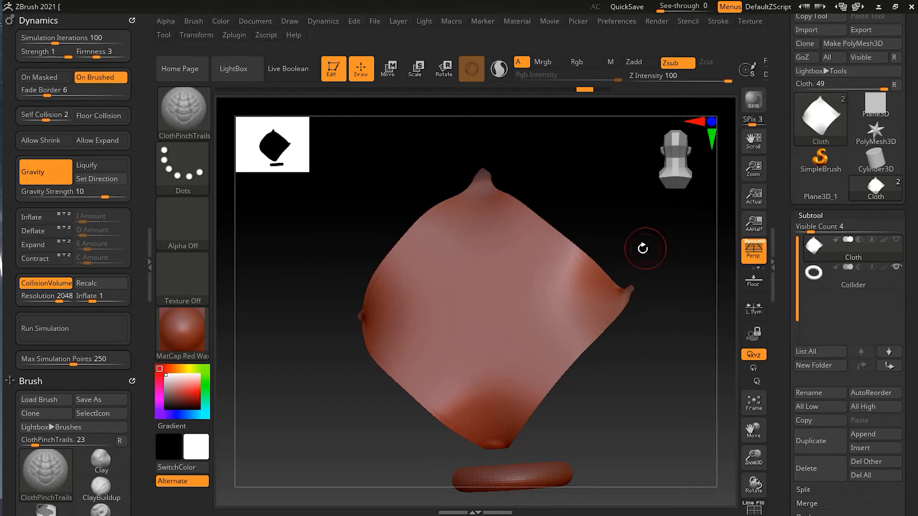
{"action": "left_click", "coordinate": [713, 22]}
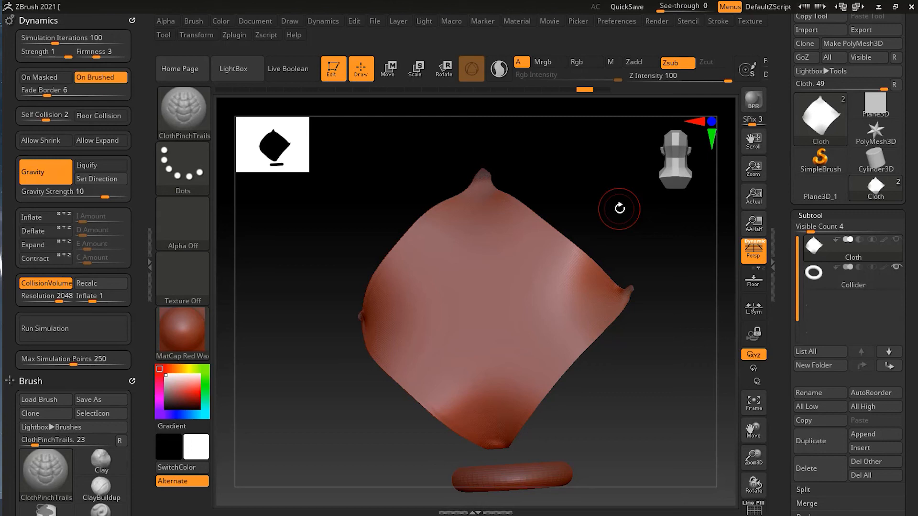
Switch to the ClothHook brush and enlarge its draw size.
{"action": "left_click", "coordinate": [202, 107]}
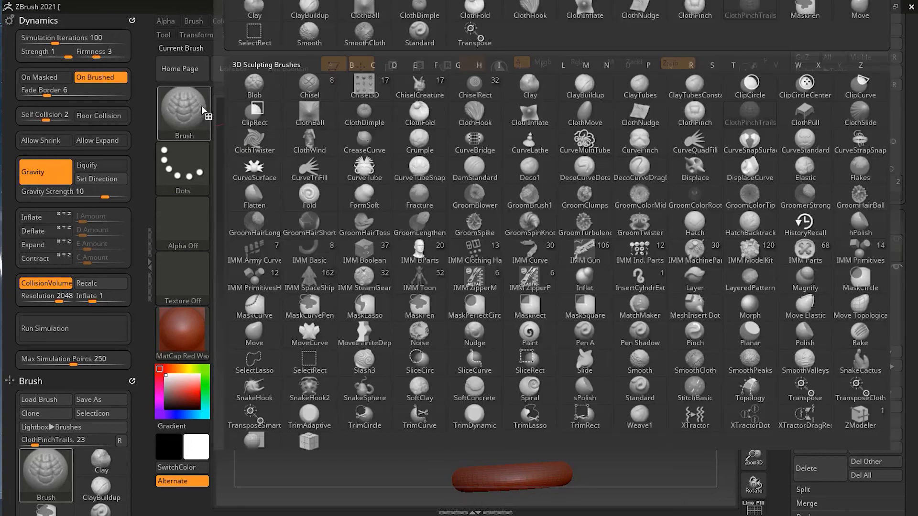
{"action": "left_click", "coordinate": [474, 114]}
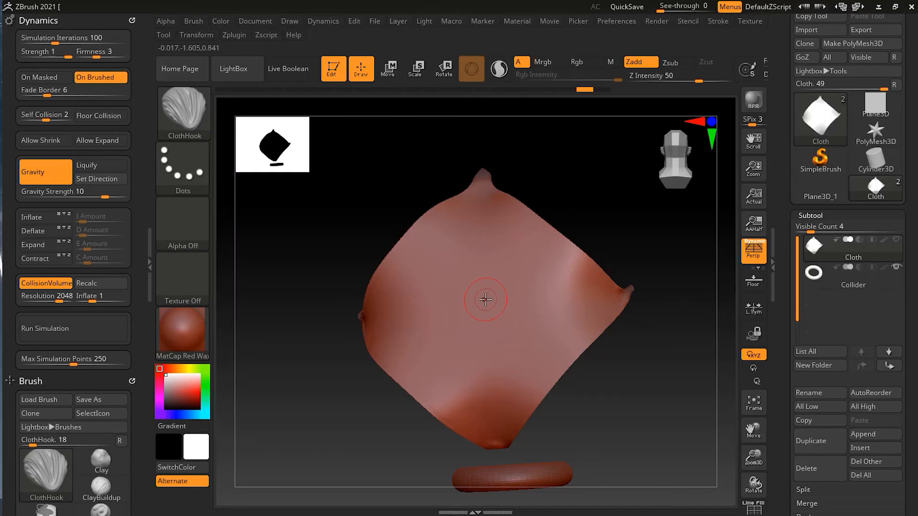
{"action": "key", "text": "s"}
{"action": "left_click_drag", "start_coordinate": [485, 300], "coordinate": [514, 301]}
Pull the cloth diagonally with the ClothHook brush, inspect the folds from another angle, and undo the pull.
{"action": "mouse_move", "coordinate": [525, 353]}
{"action": "left_mouse_down"}
{"action": "mouse_move", "coordinate": [626, 395]}
{"action": "mouse_move", "coordinate": [654, 388]}
{"action": "mouse_move", "coordinate": [354, 261]}
{"action": "left_mouse_up"}
{"action": "mouse_move", "coordinate": [652, 334]}
{"action": "left_mouse_down"}
{"action": "mouse_move", "coordinate": [652, 307]}
{"action": "mouse_move", "coordinate": [670, 324]}
{"action": "left_mouse_up"}
{"action": "key", "text": "ctrl"}
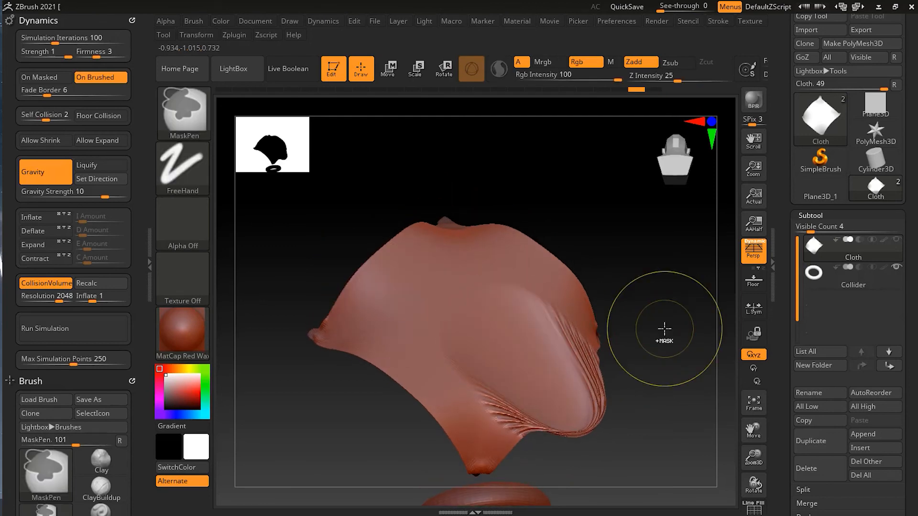
Enable Inflate in the cloth dynamics and try several ClothHook pulls across the cloth, undoing them.
{"action": "left_click", "coordinate": [38, 216]}
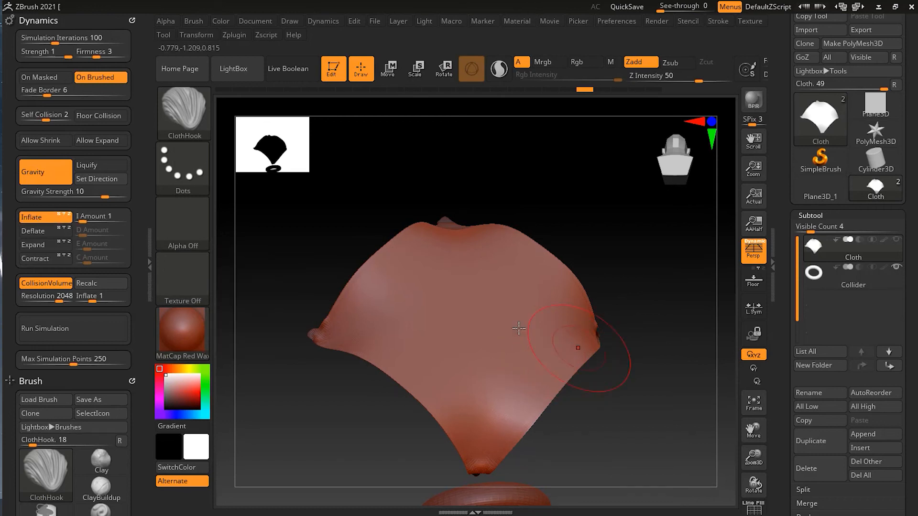
{"action": "mouse_move", "coordinate": [497, 328]}
{"action": "left_mouse_down"}
{"action": "mouse_move", "coordinate": [447, 273]}
{"action": "mouse_move", "coordinate": [392, 262]}
{"action": "left_mouse_up"}
{"action": "left_click_drag", "start_coordinate": [477, 298], "coordinate": [456, 280]}
{"action": "mouse_move", "coordinate": [497, 330]}
{"action": "left_mouse_down"}
{"action": "mouse_move", "coordinate": [511, 335]}
{"action": "mouse_move", "coordinate": [488, 317]}
{"action": "mouse_move", "coordinate": [544, 314]}
{"action": "left_mouse_up"}
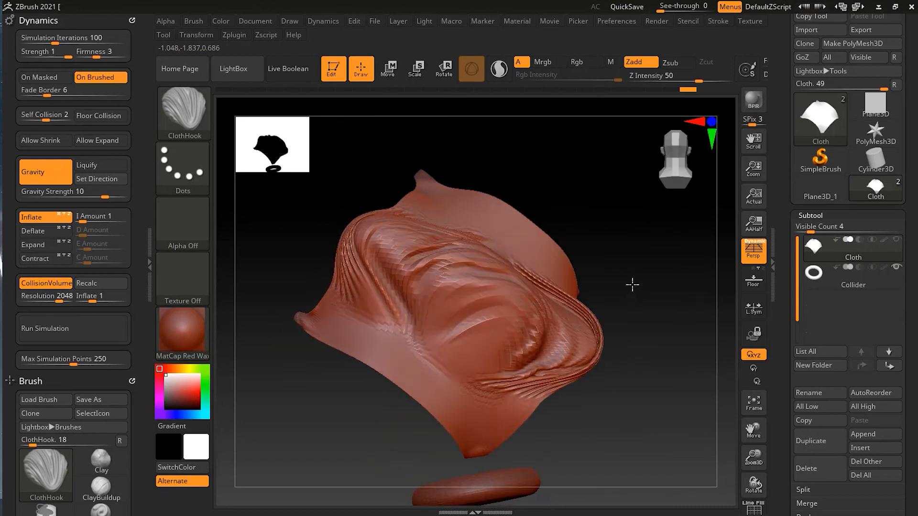
{"action": "key", "text": "ctrl"}
{"action": "key", "text": "ctrl+z"}
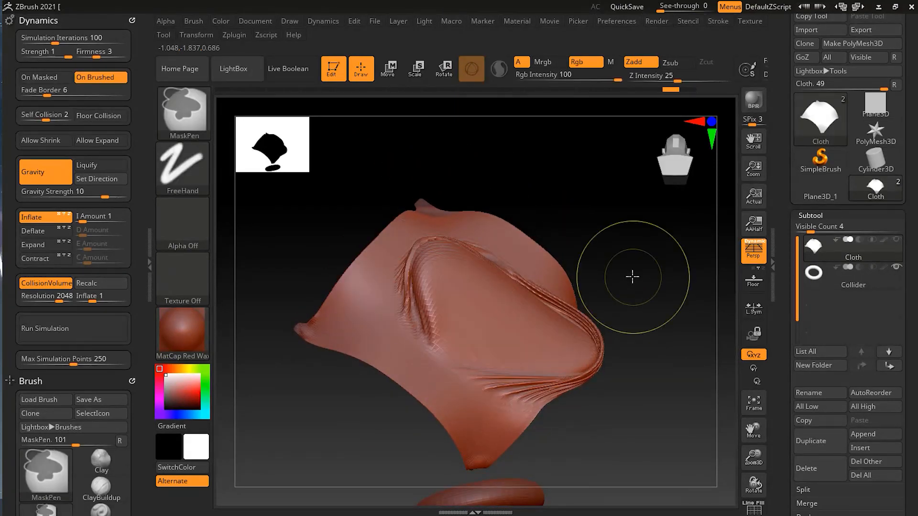
Replace Inflate with Deflate in the cloth dynamics and try a diagonal ClothHook pull, undoing it.
{"action": "left_click", "coordinate": [36, 215]}
{"action": "left_click", "coordinate": [33, 231]}
{"action": "left_click_drag", "start_coordinate": [412, 271], "coordinate": [509, 350]}
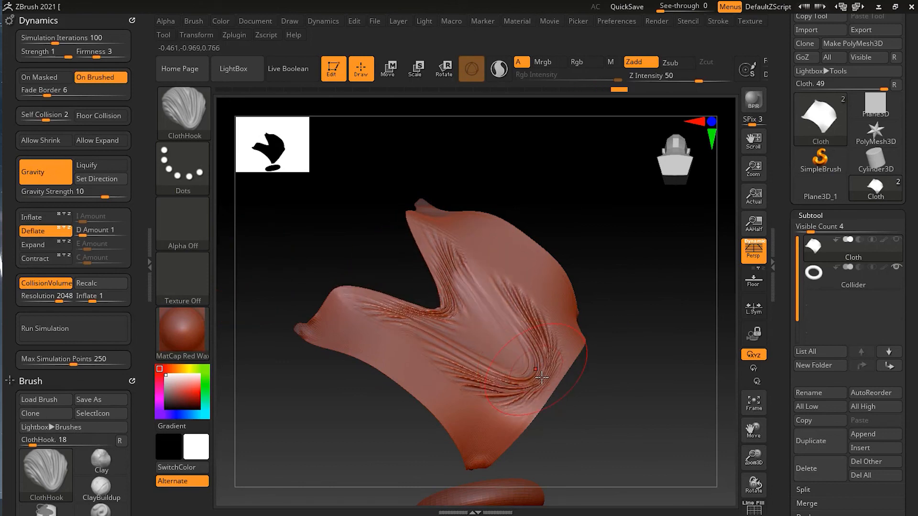
{"action": "key", "text": "ctrl"}
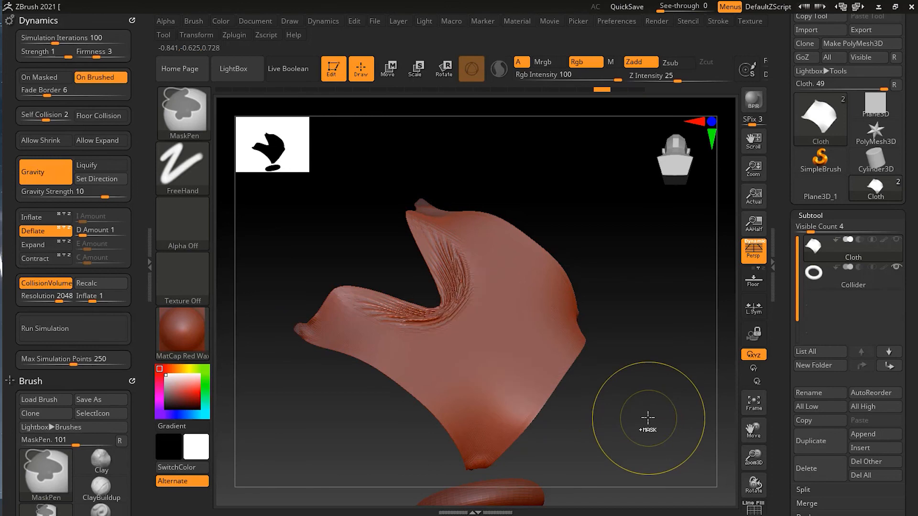
Replace Deflate with Expand in the cloth dynamics and try ClothHook pulls across the cloth, undoing them.
{"action": "left_click", "coordinate": [39, 245]}
{"action": "left_click", "coordinate": [41, 230]}
{"action": "left_click", "coordinate": [430, 280]}
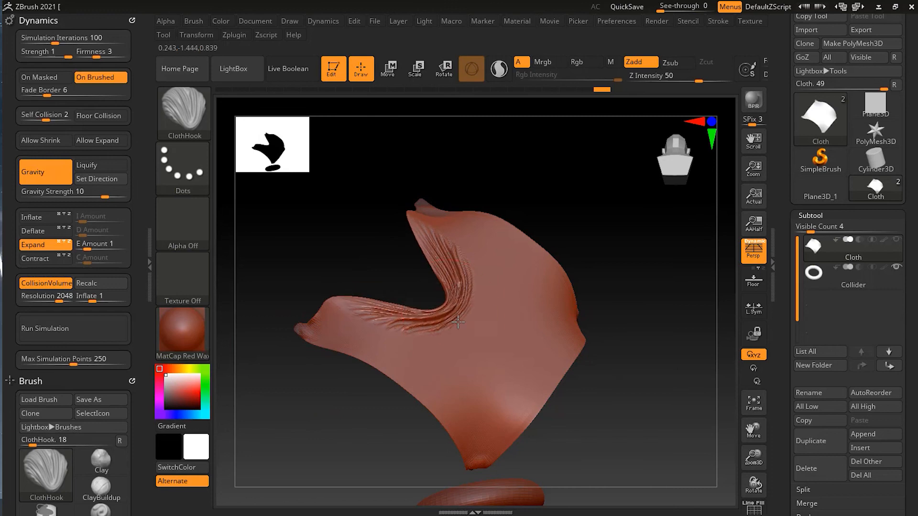
{"action": "left_click_drag", "start_coordinate": [530, 367], "coordinate": [556, 372]}
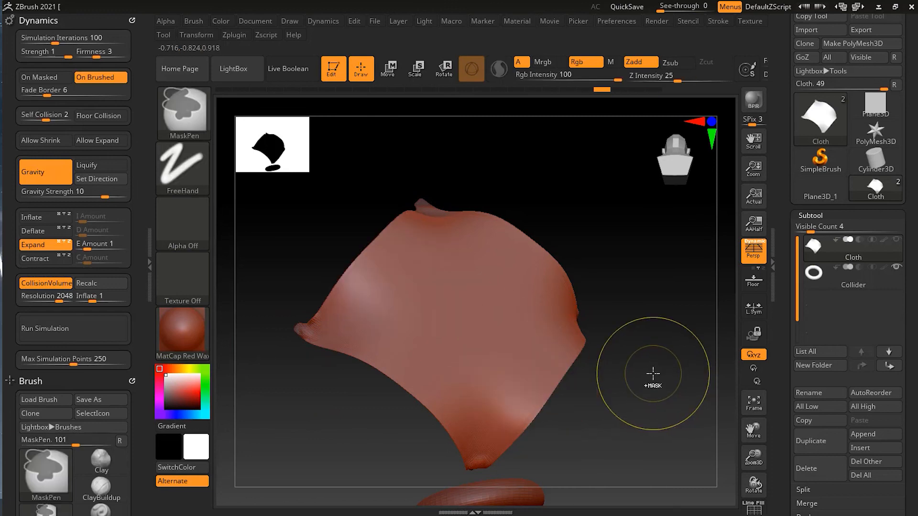
Replace Expand with Contract in the cloth dynamics and try several diagonal ClothHook pulls across the cloth, undoing them.
{"action": "left_click", "coordinate": [52, 259]}
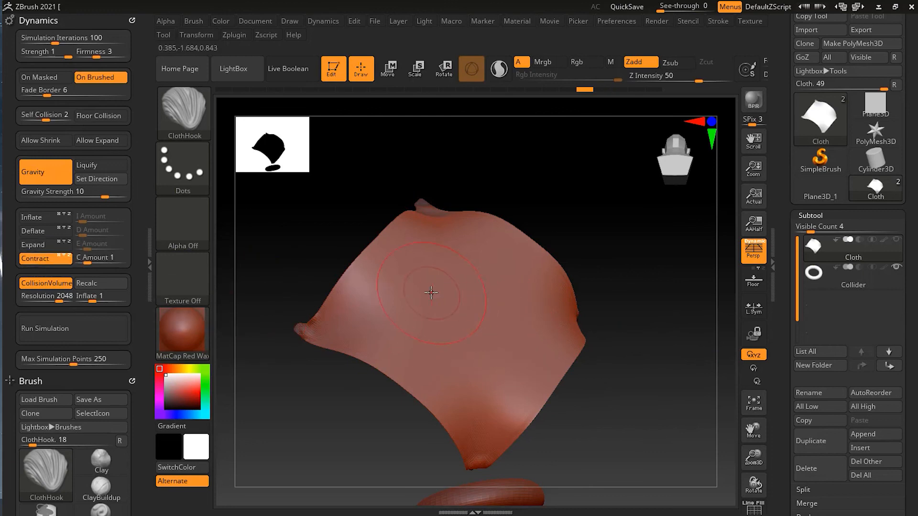
{"action": "left_click_drag", "start_coordinate": [445, 304], "coordinate": [460, 318]}
{"action": "left_click_drag", "start_coordinate": [400, 270], "coordinate": [540, 364]}
{"action": "left_click_drag", "start_coordinate": [569, 395], "coordinate": [474, 328]}
{"action": "left_click_drag", "start_coordinate": [525, 244], "coordinate": [426, 381]}
{"action": "key", "text": "ctrl"}
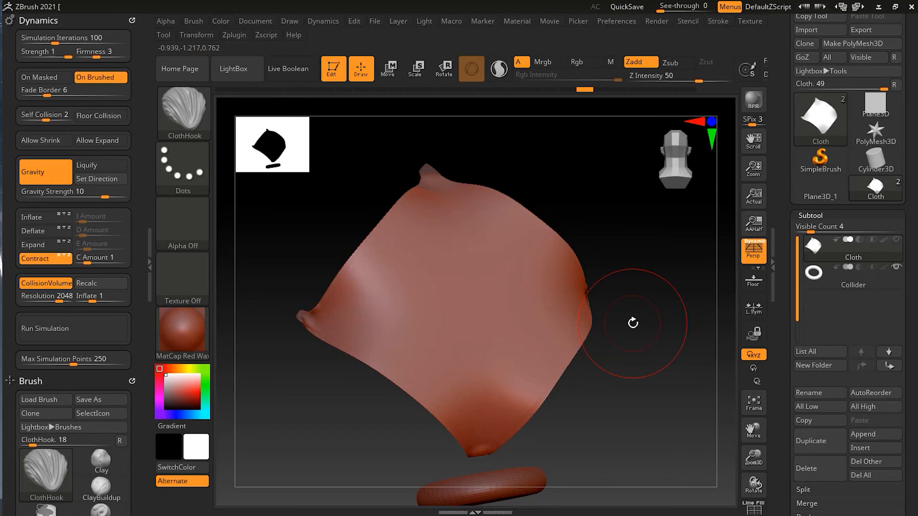
Switch to the Standard brush, reduce its draw size, and try crossing strokes over the cloth, undoing them.
{"action": "key", "text": "b"}
{"action": "key", "text": "s"}
{"action": "key", "text": "t"}
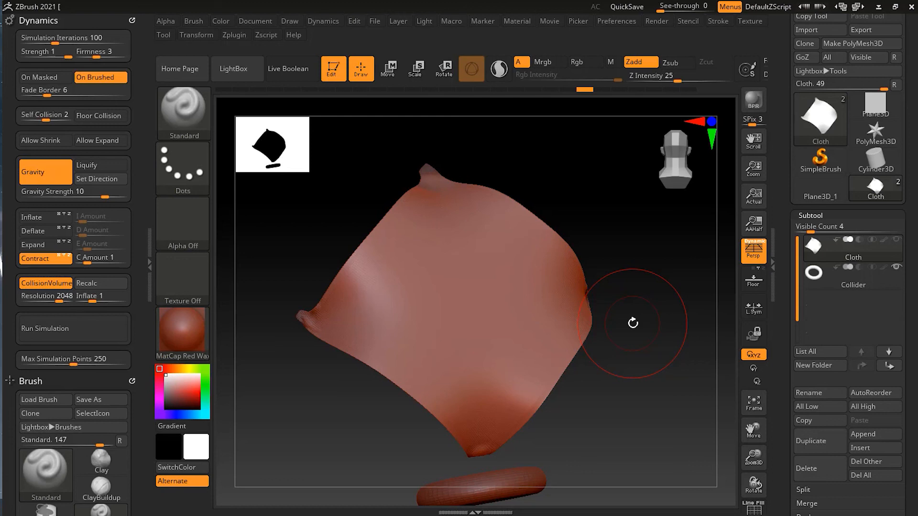
{"action": "key", "text": "s"}
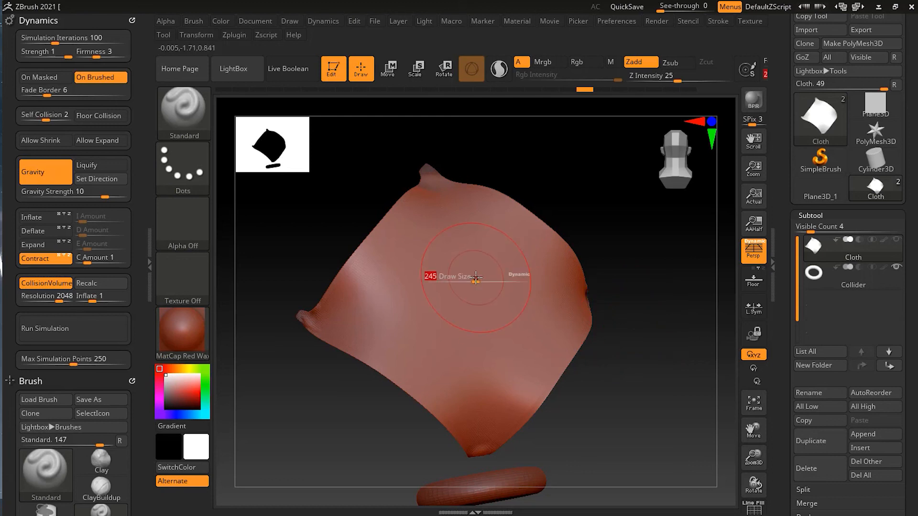
{"action": "left_click_drag", "start_coordinate": [476, 282], "coordinate": [457, 286]}
{"action": "left_click_drag", "start_coordinate": [393, 250], "coordinate": [558, 372]}
{"action": "left_click_drag", "start_coordinate": [519, 215], "coordinate": [396, 418]}
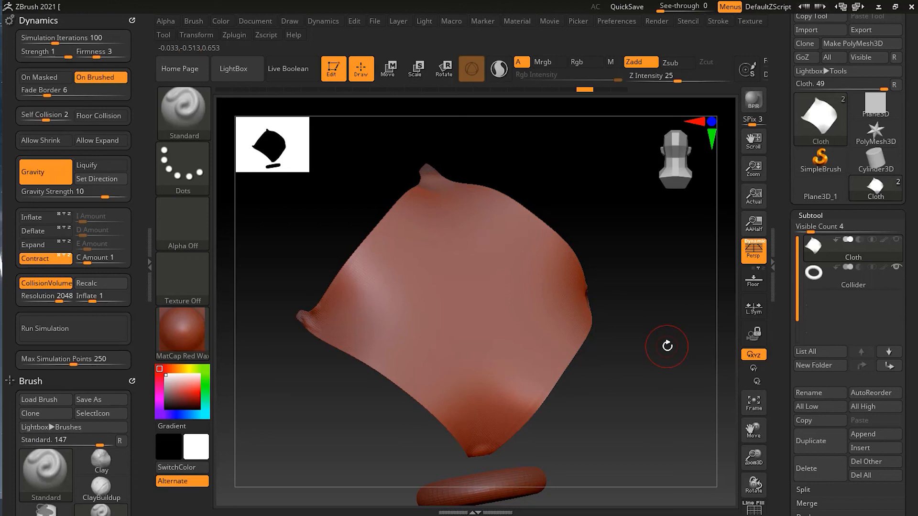
Raise the Standard brush's Simulation Iterations in its Elasticity settings.
{"action": "left_click", "coordinate": [194, 22]}
{"action": "left_click_drag", "start_coordinate": [291, 413], "coordinate": [292, 304]}
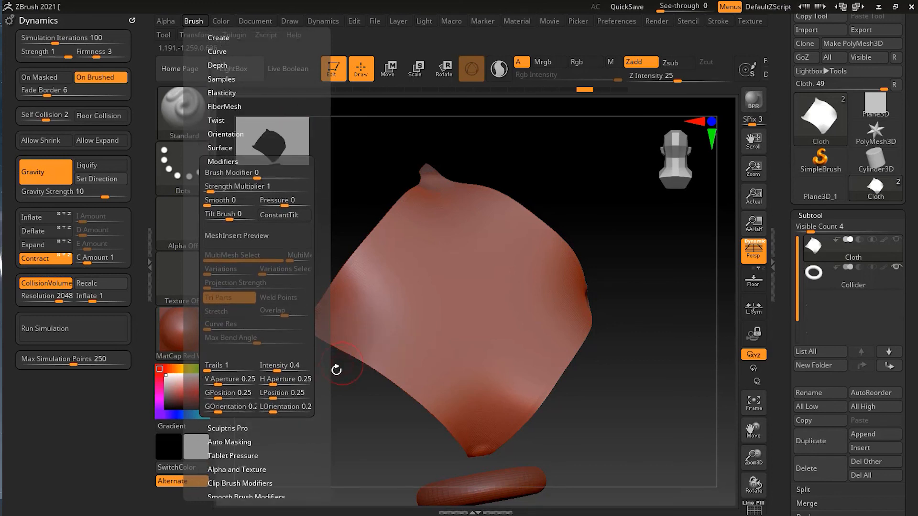
{"action": "left_click", "coordinate": [237, 161]}
{"action": "left_click_drag", "start_coordinate": [291, 206], "coordinate": [291, 256]}
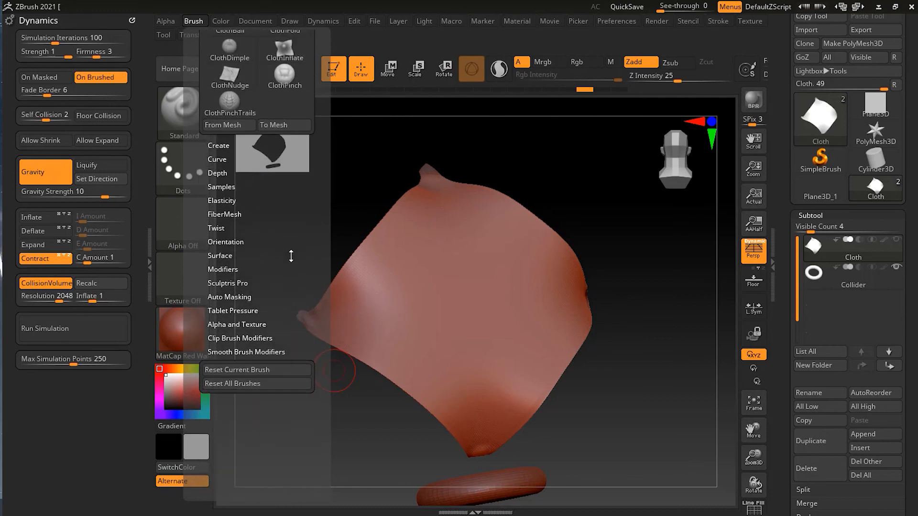
{"action": "left_click", "coordinate": [232, 200]}
{"action": "left_click", "coordinate": [220, 269]}
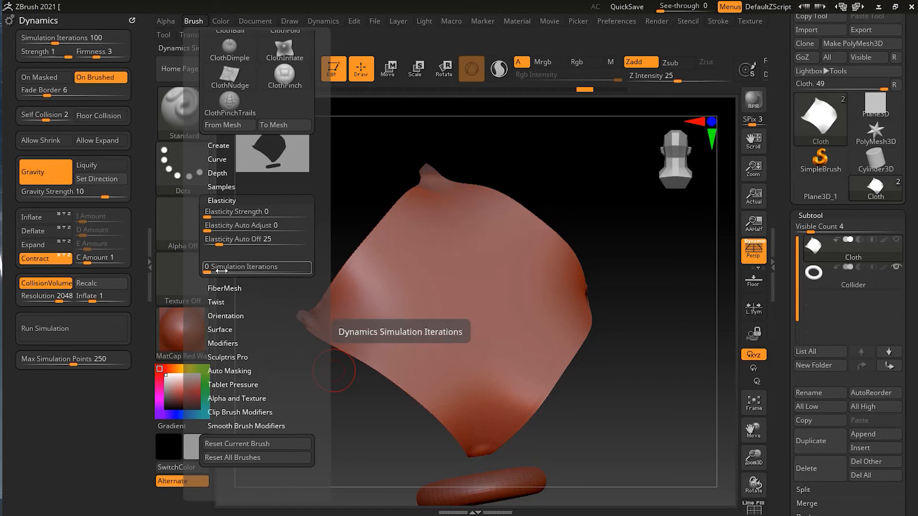
{"action": "left_click_drag", "start_coordinate": [221, 270], "coordinate": [259, 276]}
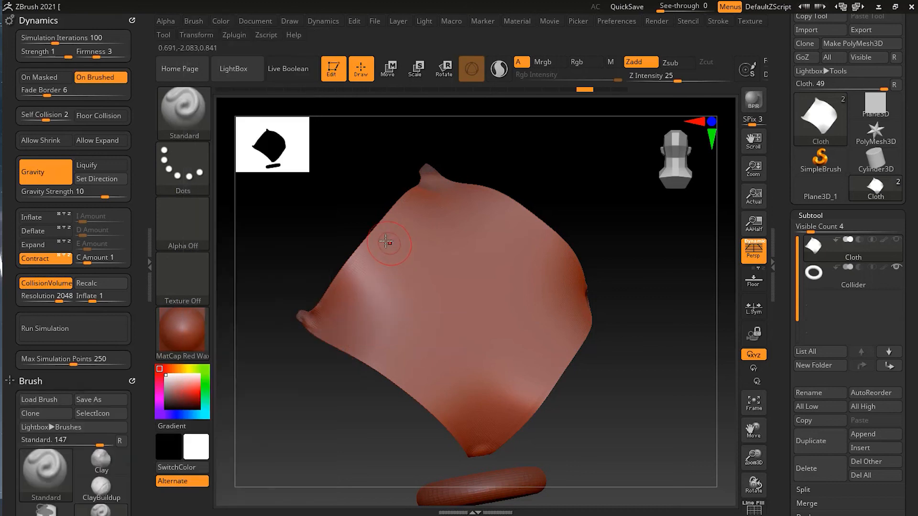
Try Standard brush strokes across the cloth with simulation iterations and Contract enabled, then undo them.
{"action": "mouse_move", "coordinate": [422, 262]}
{"action": "left_mouse_down"}
{"action": "mouse_move", "coordinate": [472, 310]}
{"action": "mouse_move", "coordinate": [470, 340]}
{"action": "mouse_move", "coordinate": [420, 280]}
{"action": "mouse_move", "coordinate": [514, 282]}
{"action": "mouse_move", "coordinate": [542, 368]}
{"action": "mouse_move", "coordinate": [526, 404]}
{"action": "mouse_move", "coordinate": [563, 362]}
{"action": "left_mouse_up"}
{"action": "mouse_move", "coordinate": [524, 282]}
{"action": "left_mouse_down"}
{"action": "mouse_move", "coordinate": [491, 244]}
{"action": "mouse_move", "coordinate": [430, 243]}
{"action": "mouse_move", "coordinate": [351, 356]}
{"action": "left_mouse_up"}
{"action": "left_click_drag", "start_coordinate": [665, 362], "coordinate": [658, 356]}
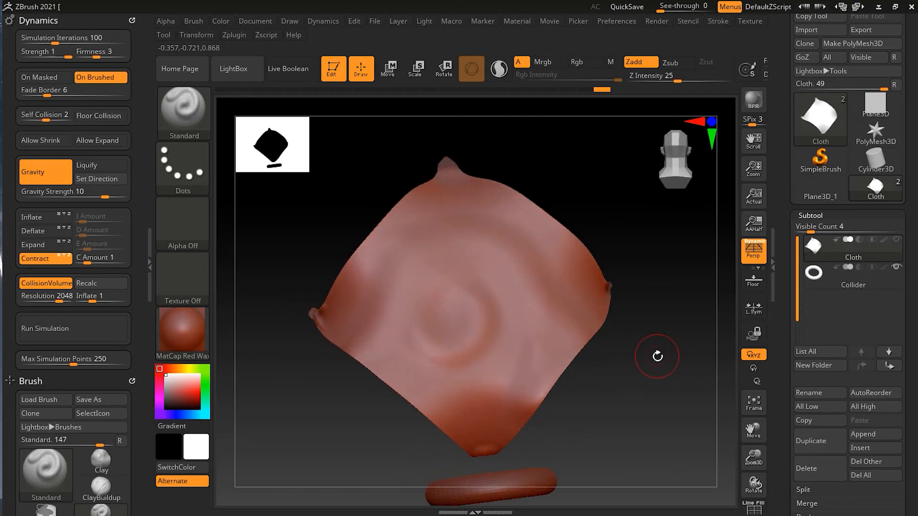
{"action": "key", "text": "ctrl+z"}
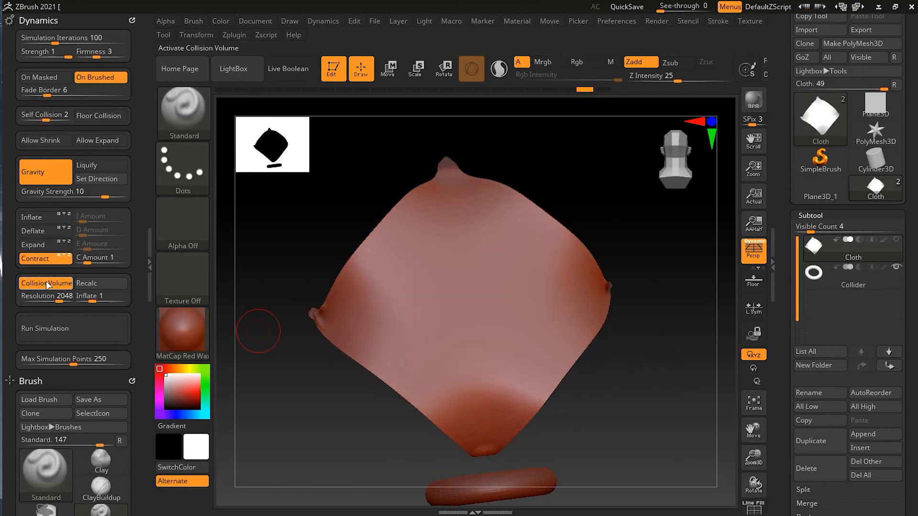
Turn off Contract in the cloth dynamics and try larger Standard brush strokes across the cloth, undoing them.
{"action": "left_click", "coordinate": [47, 259]}
{"action": "left_click_drag", "start_coordinate": [441, 270], "coordinate": [461, 271]}
{"action": "mouse_move", "coordinate": [387, 240]}
{"action": "left_mouse_down"}
{"action": "mouse_move", "coordinate": [488, 308]}
{"action": "mouse_move", "coordinate": [546, 391]}
{"action": "left_mouse_up"}
{"action": "mouse_move", "coordinate": [554, 351]}
{"action": "left_mouse_down"}
{"action": "mouse_move", "coordinate": [534, 220]}
{"action": "mouse_move", "coordinate": [474, 272]}
{"action": "mouse_move", "coordinate": [397, 370]}
{"action": "mouse_move", "coordinate": [335, 339]}
{"action": "mouse_move", "coordinate": [412, 389]}
{"action": "left_mouse_up"}
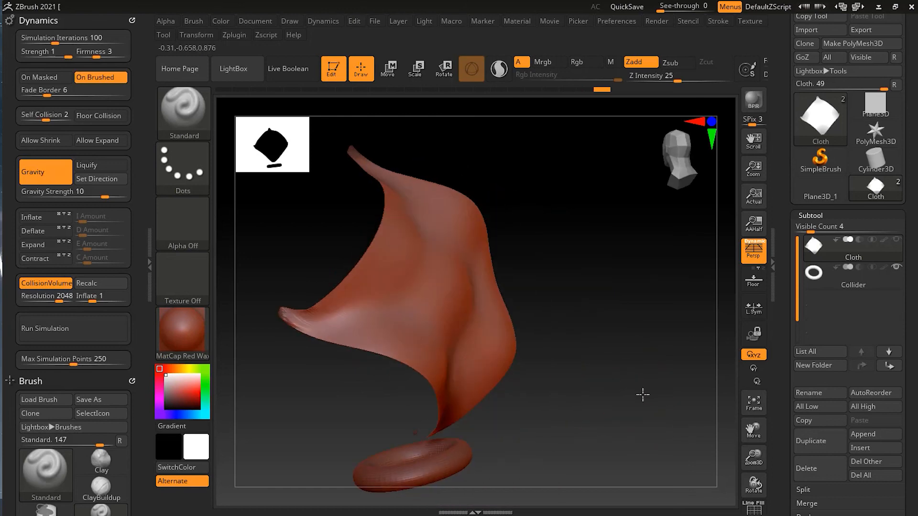
{"action": "key", "text": "ctrl"}
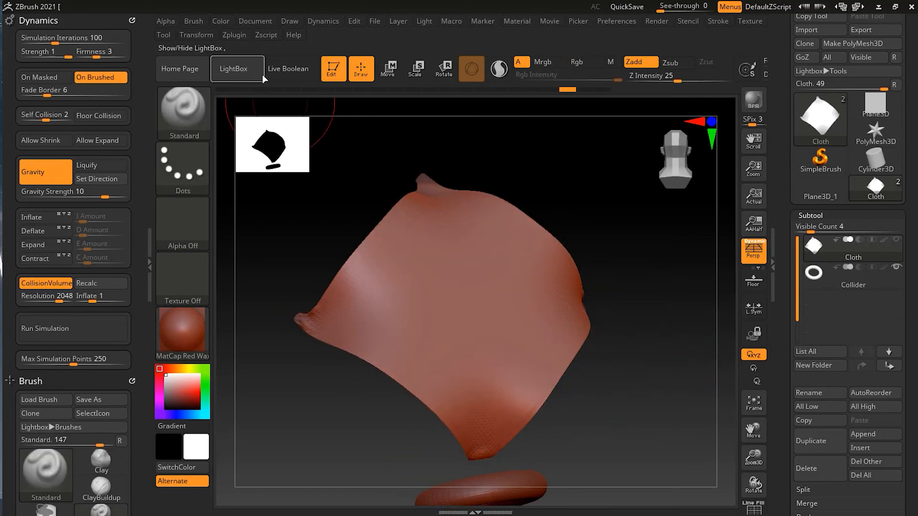
Switch to the Move brush and try pulling the cloth's lower-left edge outward, undoing the pull.
{"action": "left_click", "coordinate": [185, 104]}
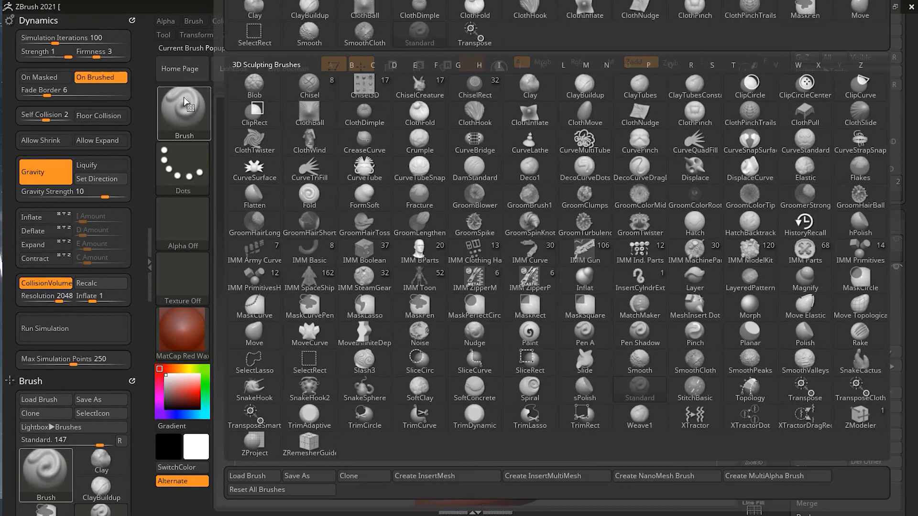
{"action": "left_click", "coordinate": [184, 104]}
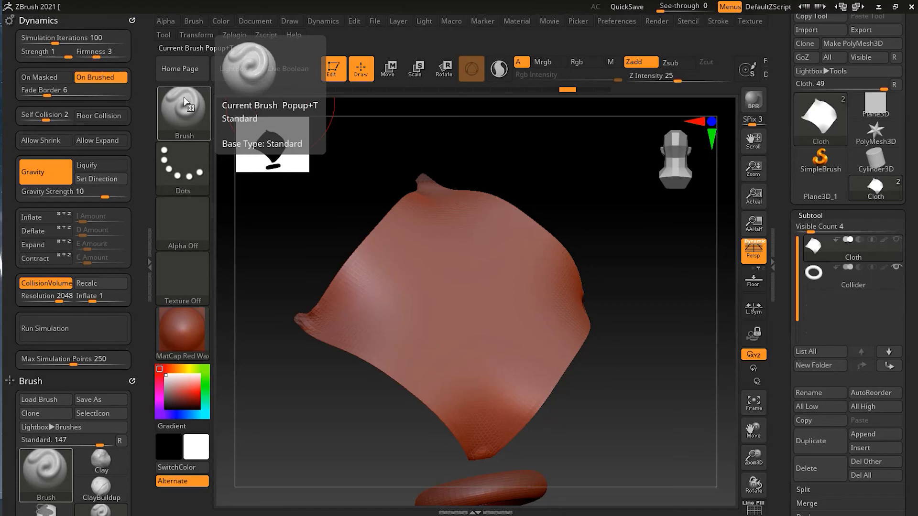
{"action": "key", "text": "b"}
{"action": "key", "text": "m"}
{"action": "key", "text": "v"}
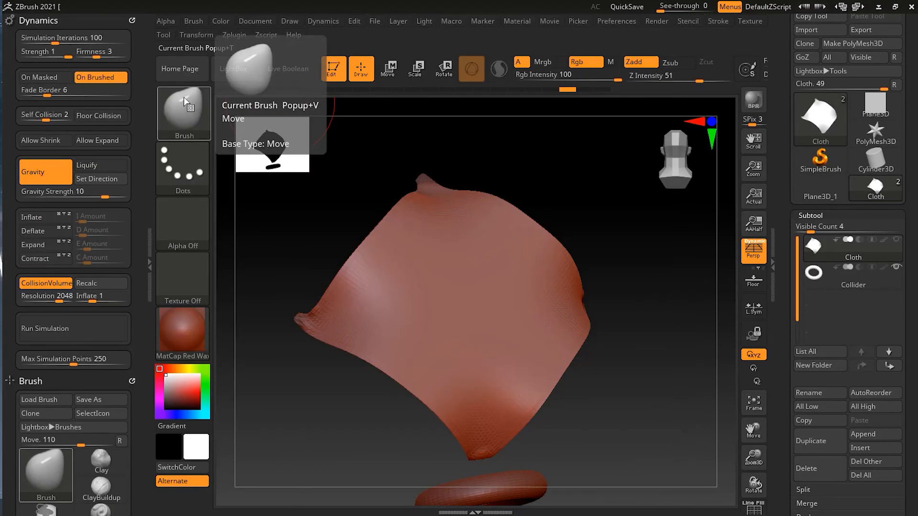
{"action": "left_click_drag", "start_coordinate": [410, 359], "coordinate": [355, 436]}
{"action": "key", "text": "ctrl+z"}
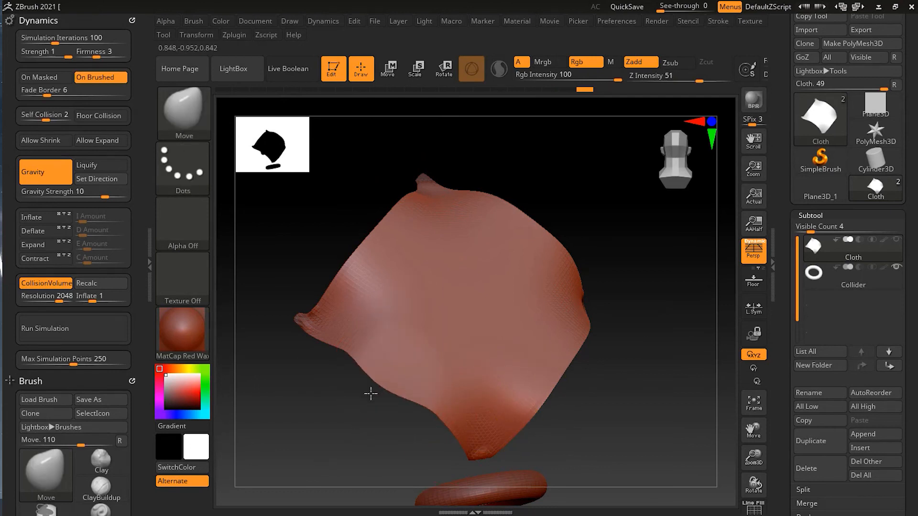
Set the Move brush's Simulation Iterations to 100 in its Elasticity settings.
{"action": "left_click", "coordinate": [193, 21]}
{"action": "left_click_drag", "start_coordinate": [304, 497], "coordinate": [303, 347]}
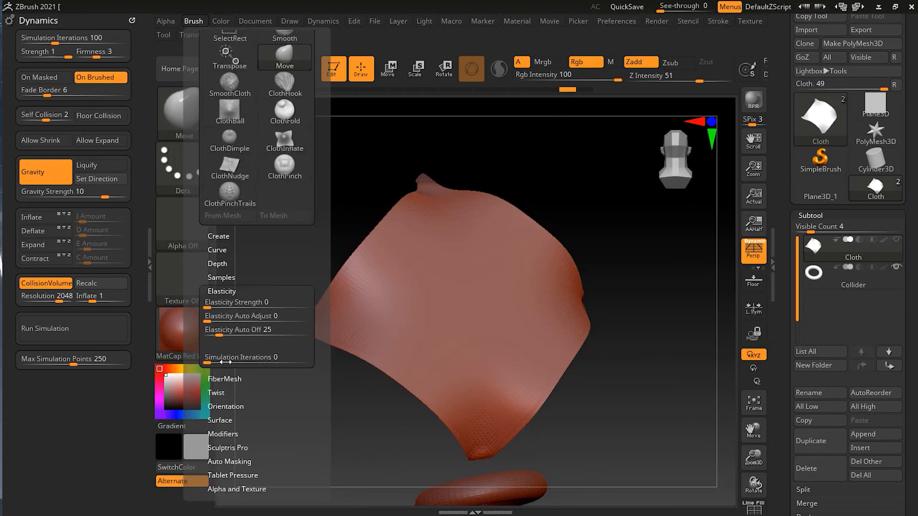
{"action": "left_click_drag", "start_coordinate": [225, 363], "coordinate": [309, 362]}
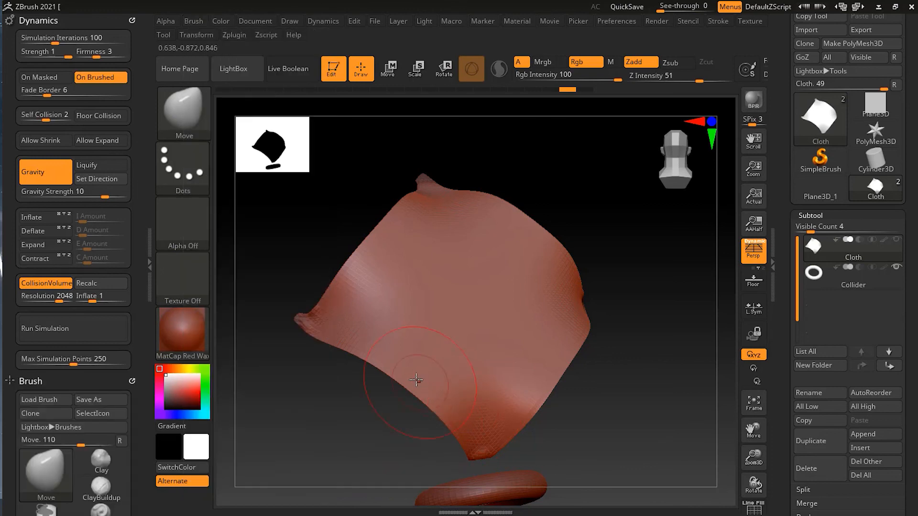
Pull the cloth's lower-left edge and center with the Move brush to form small folds.
{"action": "mouse_move", "coordinate": [410, 362]}
{"action": "left_mouse_down"}
{"action": "mouse_move", "coordinate": [334, 437]}
{"action": "mouse_move", "coordinate": [407, 400]}
{"action": "mouse_move", "coordinate": [436, 409]}
{"action": "left_mouse_up"}
{"action": "left_click_drag", "start_coordinate": [374, 344], "coordinate": [360, 333]}
{"action": "mouse_move", "coordinate": [463, 347]}
{"action": "left_mouse_down"}
{"action": "mouse_move", "coordinate": [478, 362]}
{"action": "mouse_move", "coordinate": [455, 334]}
{"action": "mouse_move", "coordinate": [462, 337]}
{"action": "left_mouse_up"}
{"action": "left_click_drag", "start_coordinate": [478, 303], "coordinate": [469, 296]}
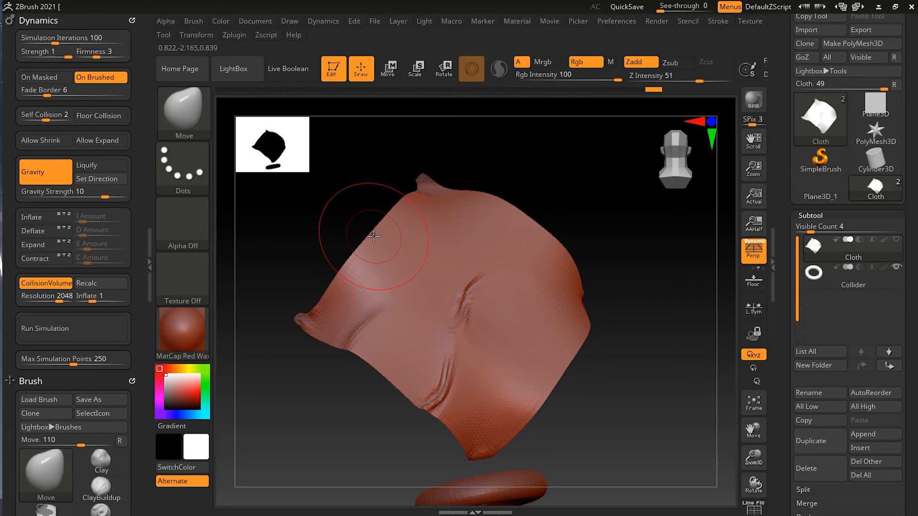
Switch to the Standard brush and paint strokes across the cloth's center and right side to raise simulated bulges.
{"action": "key", "text": "b"}
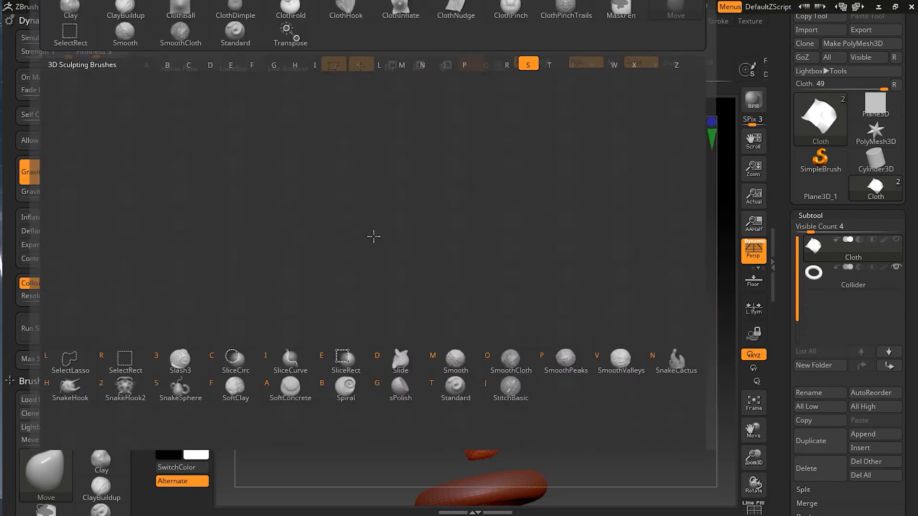
{"action": "key", "text": "s"}
{"action": "key", "text": "t"}
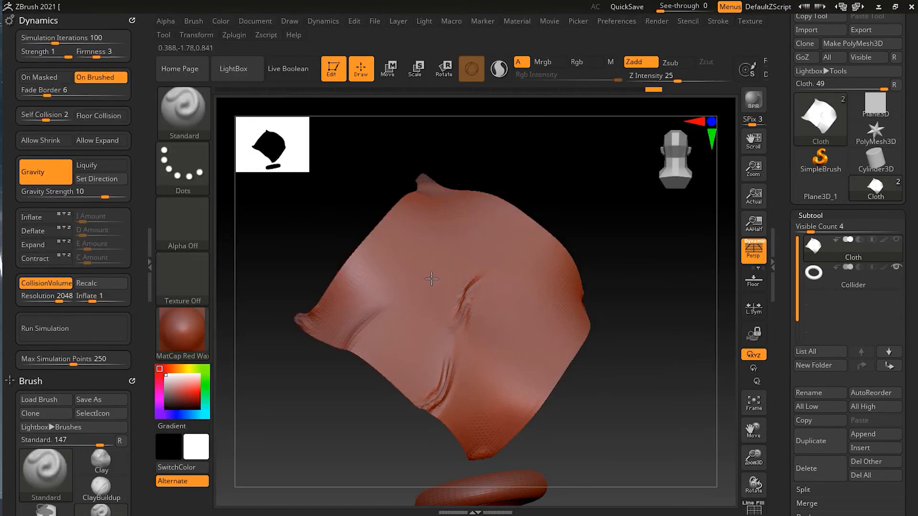
{"action": "mouse_move", "coordinate": [460, 273]}
{"action": "left_mouse_down"}
{"action": "mouse_move", "coordinate": [449, 251]}
{"action": "mouse_move", "coordinate": [414, 247]}
{"action": "mouse_move", "coordinate": [495, 300]}
{"action": "left_mouse_up"}
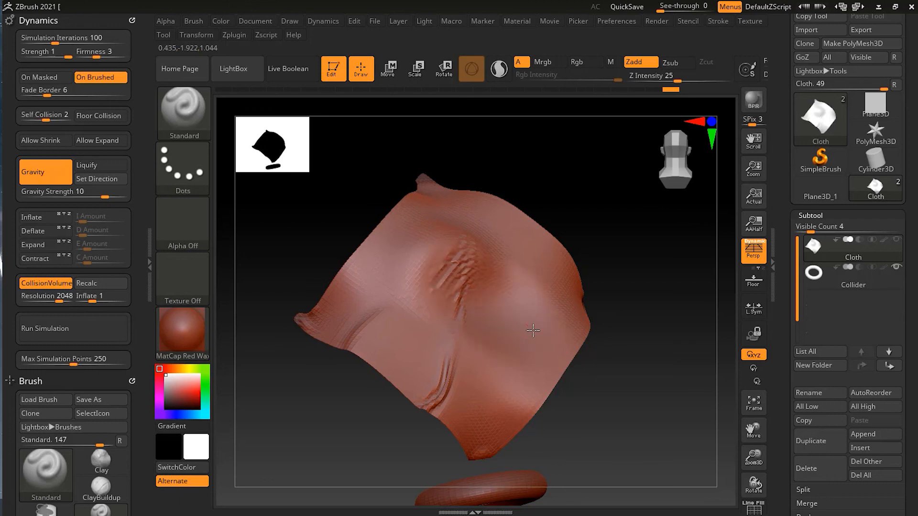
{"action": "mouse_move", "coordinate": [570, 358]}
{"action": "left_mouse_down"}
{"action": "mouse_move", "coordinate": [490, 339]}
{"action": "mouse_move", "coordinate": [542, 336]}
{"action": "mouse_move", "coordinate": [490, 320]}
{"action": "left_mouse_up"}
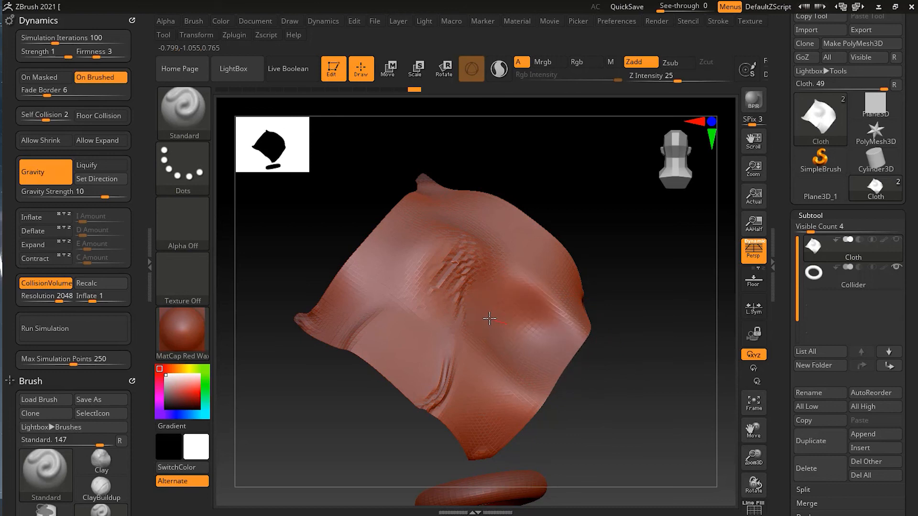
{"action": "left_click_drag", "start_coordinate": [580, 350], "coordinate": [591, 302]}
{"action": "left_click_drag", "start_coordinate": [536, 365], "coordinate": [468, 342]}
Examine the Standard brush's Simulation Iterations setting under Elasticity.
{"action": "left_click", "coordinate": [193, 21]}
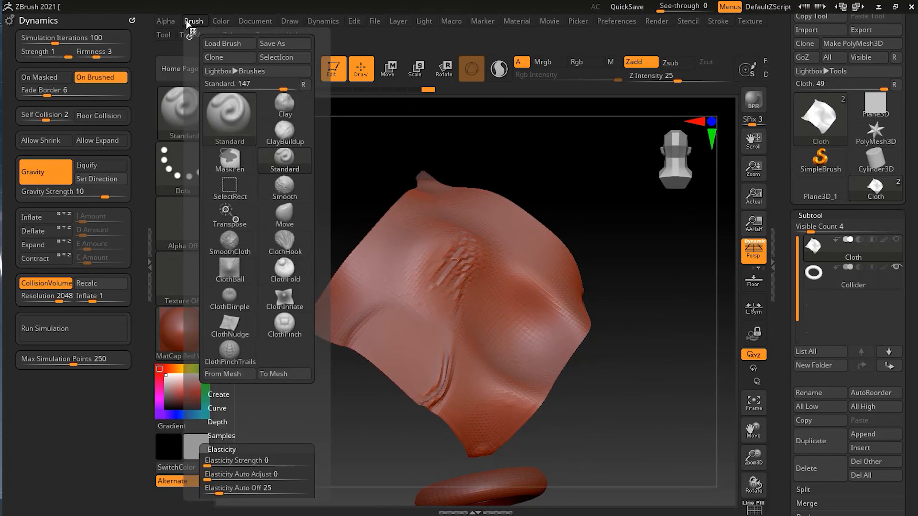
{"action": "left_click_drag", "start_coordinate": [273, 496], "coordinate": [273, 437]}
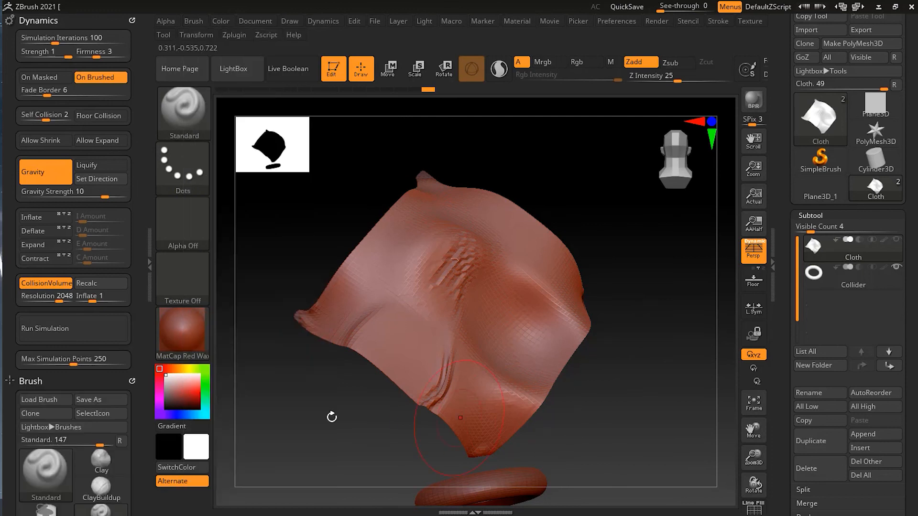
{"action": "left_click", "coordinate": [197, 23]}
{"action": "left_click_drag", "start_coordinate": [306, 437], "coordinate": [306, 377]}
{"action": "left_click", "coordinate": [273, 442]}
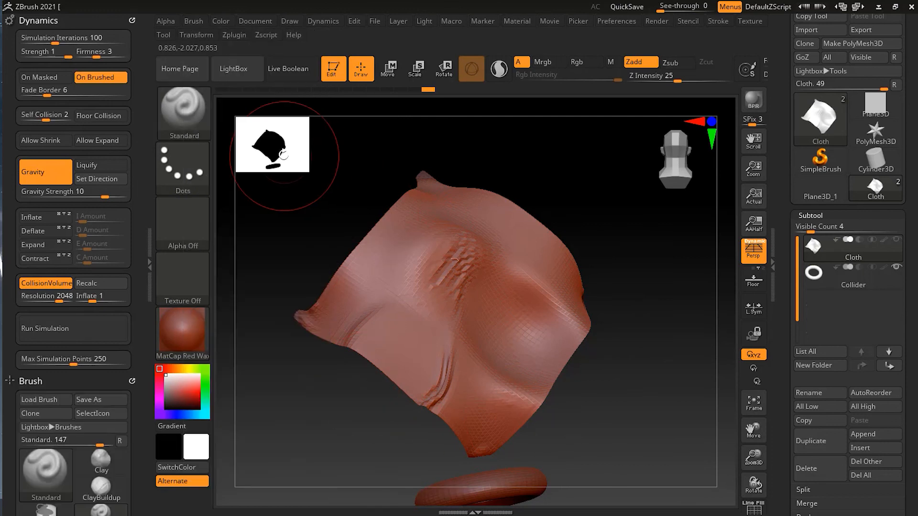
Switch to the Move brush and check its Simulation Iterations setting under Elasticity.
{"action": "left_click", "coordinate": [192, 112]}
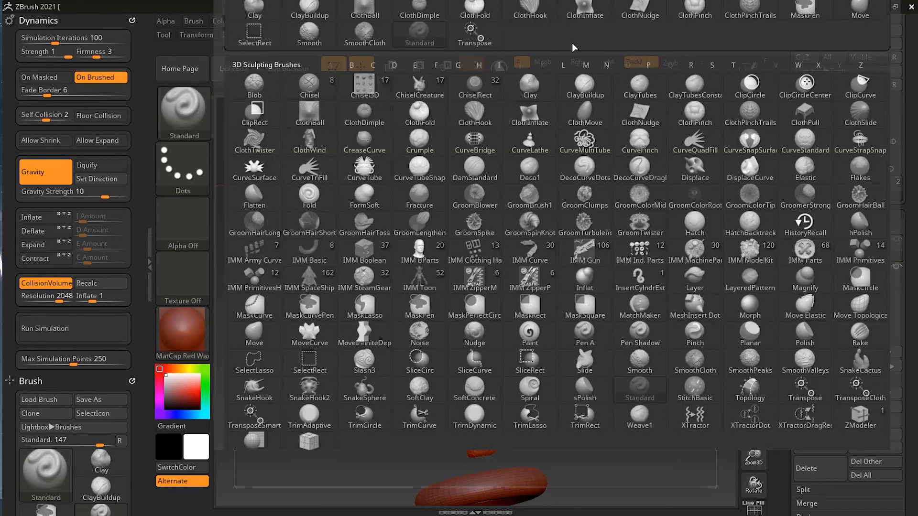
{"action": "left_click", "coordinate": [860, 6]}
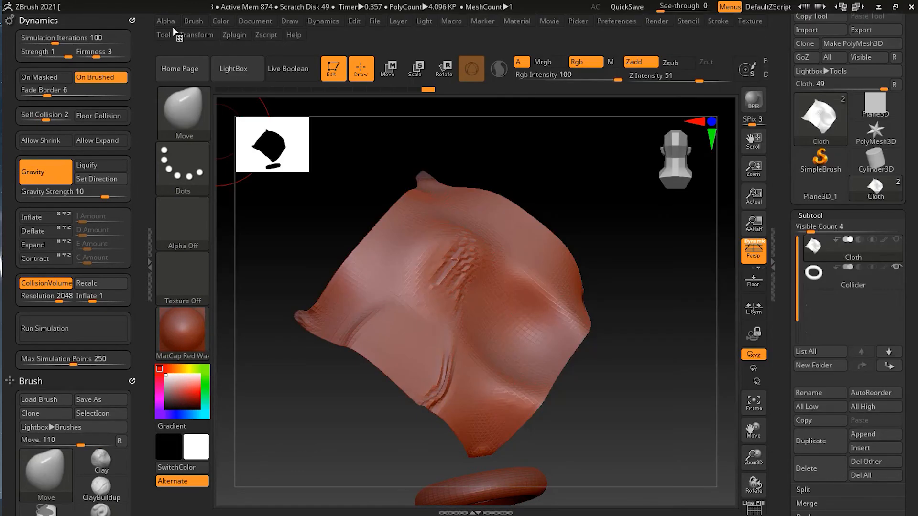
{"action": "left_click", "coordinate": [193, 21]}
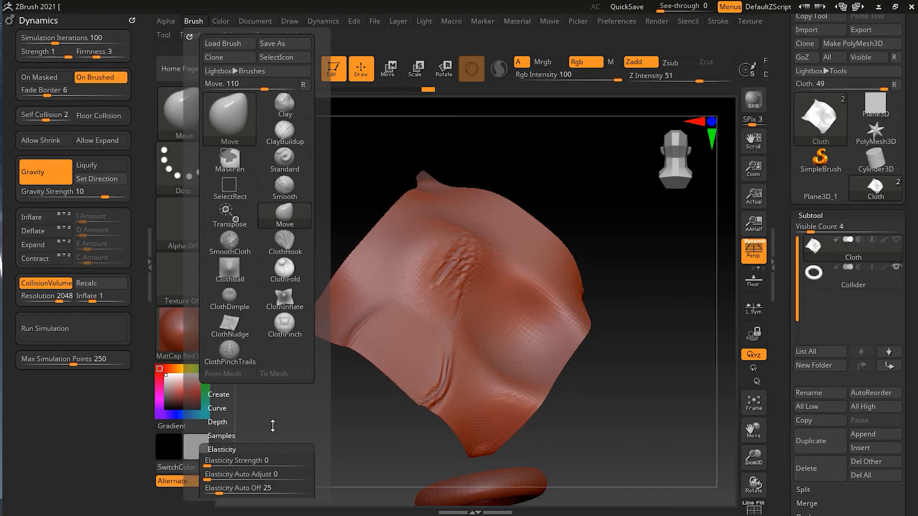
{"action": "left_click_drag", "start_coordinate": [273, 424], "coordinate": [272, 360]}
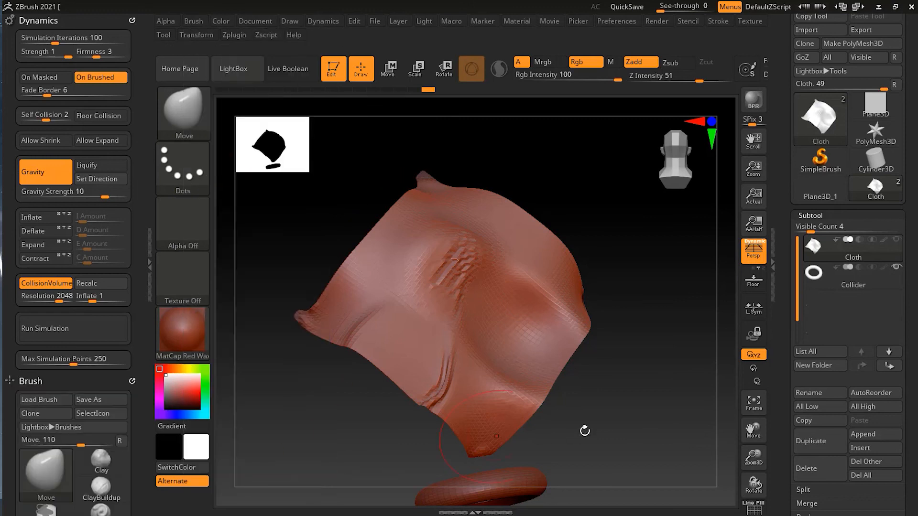
{"action": "left_click", "coordinate": [187, 22]}
{"action": "left_click_drag", "start_coordinate": [296, 412], "coordinate": [296, 335]}
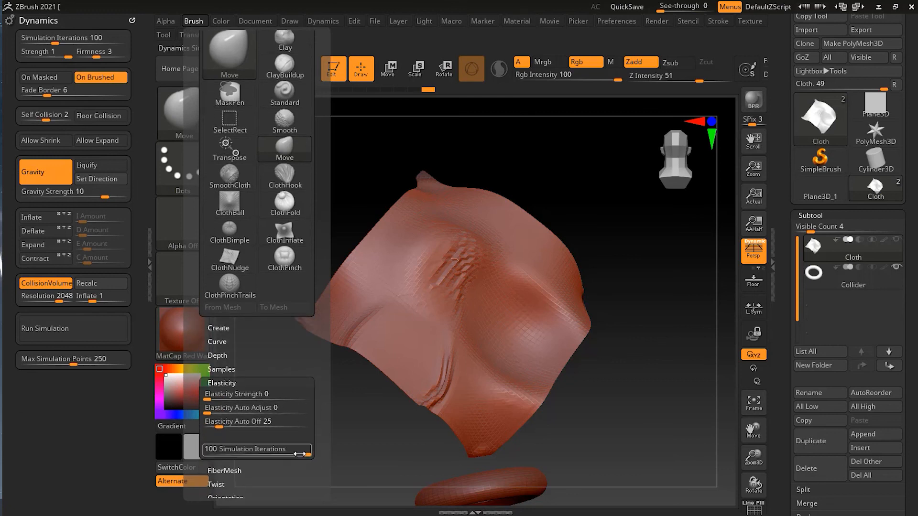
{"action": "mouse_move", "coordinate": [633, 378]}
{"action": "left_mouse_down"}
{"action": "mouse_move", "coordinate": [619, 357]}
{"action": "mouse_move", "coordinate": [642, 359]}
{"action": "mouse_move", "coordinate": [644, 380]}
{"action": "left_mouse_up"}
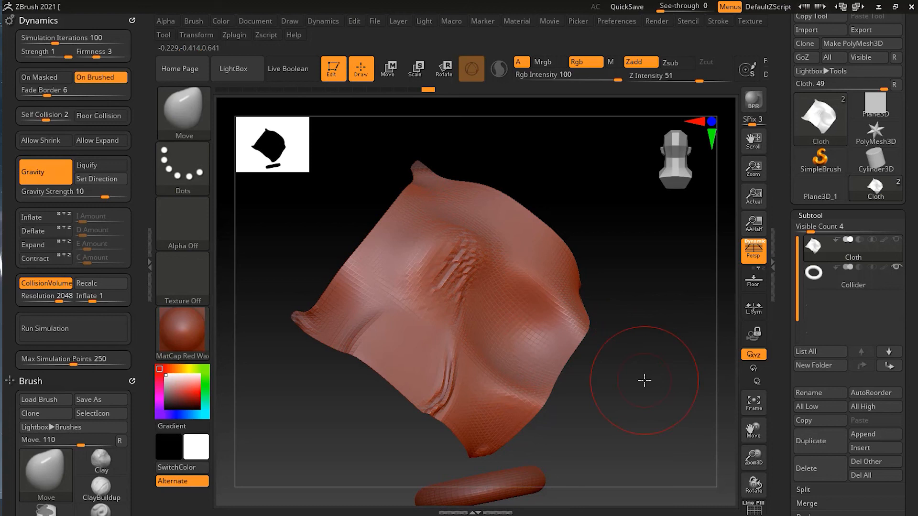